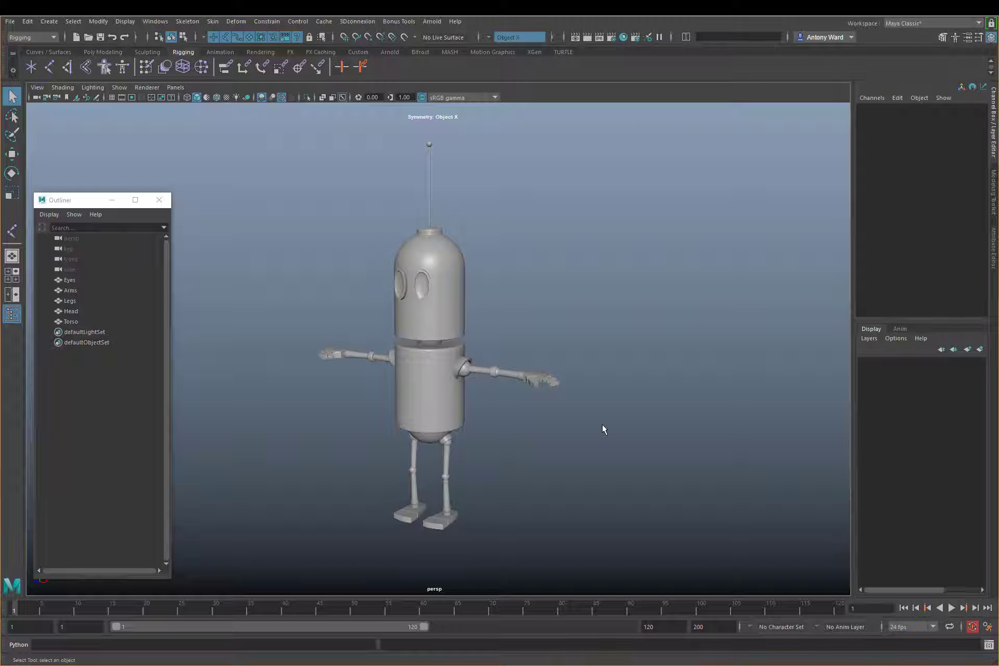
mouse_move(388, 375)
left_mouse_down("alt")
mouse_move(583, 367)
mouse_move(393, 370)
left_mouse_up("alt")
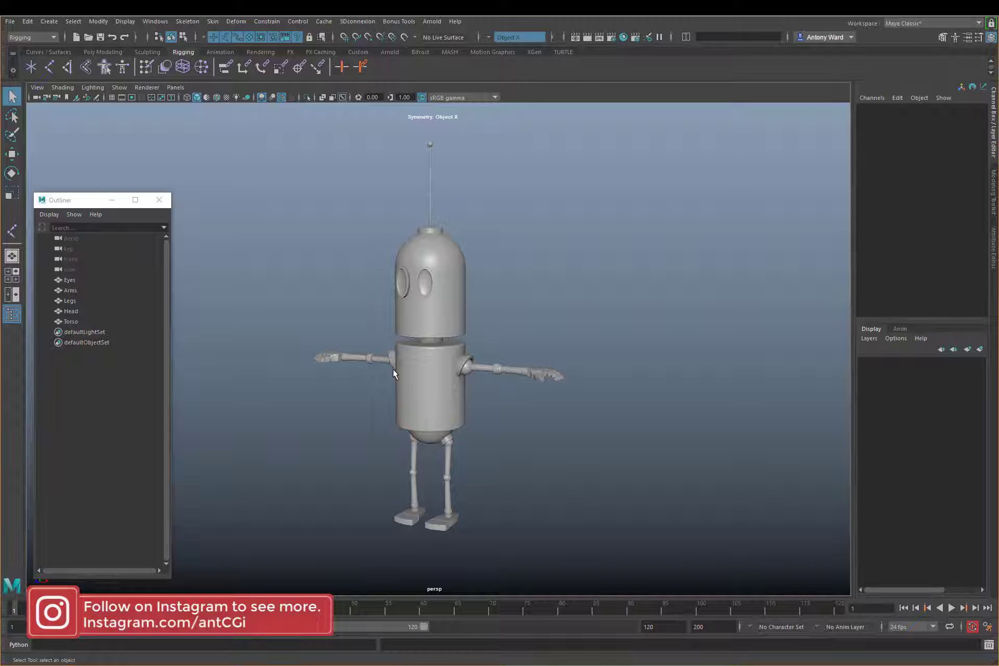
left_click_drag(292, 352, 335, 340, "alt")
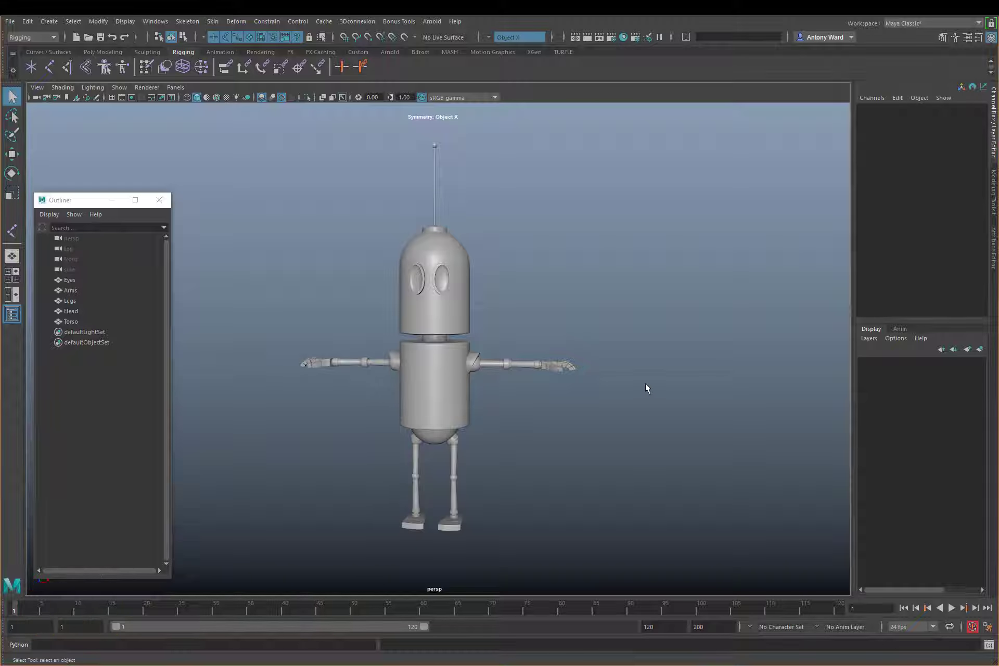
left_click_drag(647, 389, 328, 176, "alt")
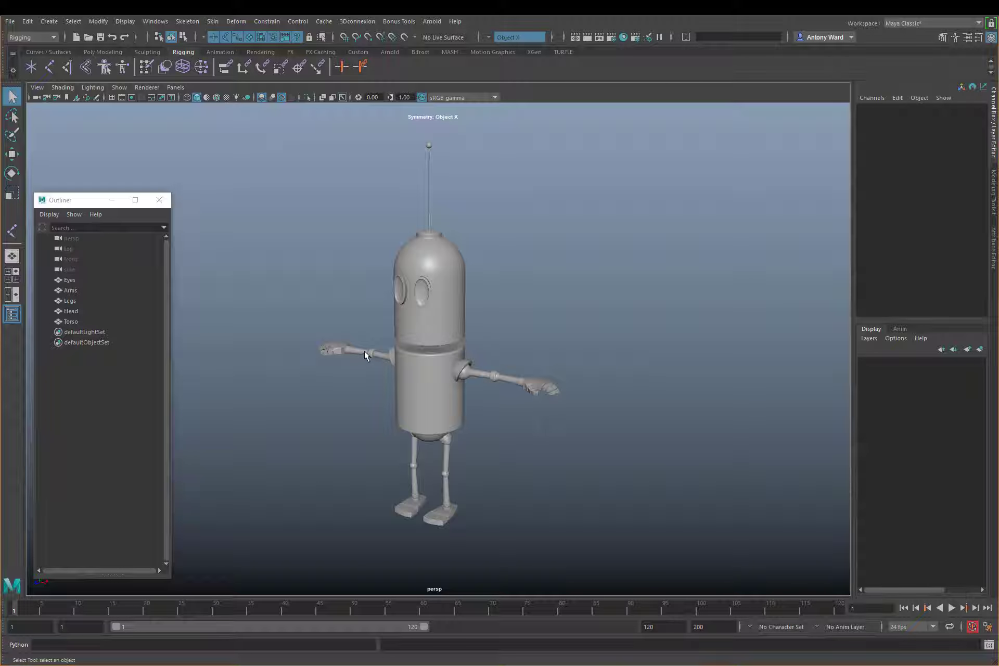
Start the Create Joints tool with its options open and set the joint Symmetry to X-Axis
left_click(188, 22)
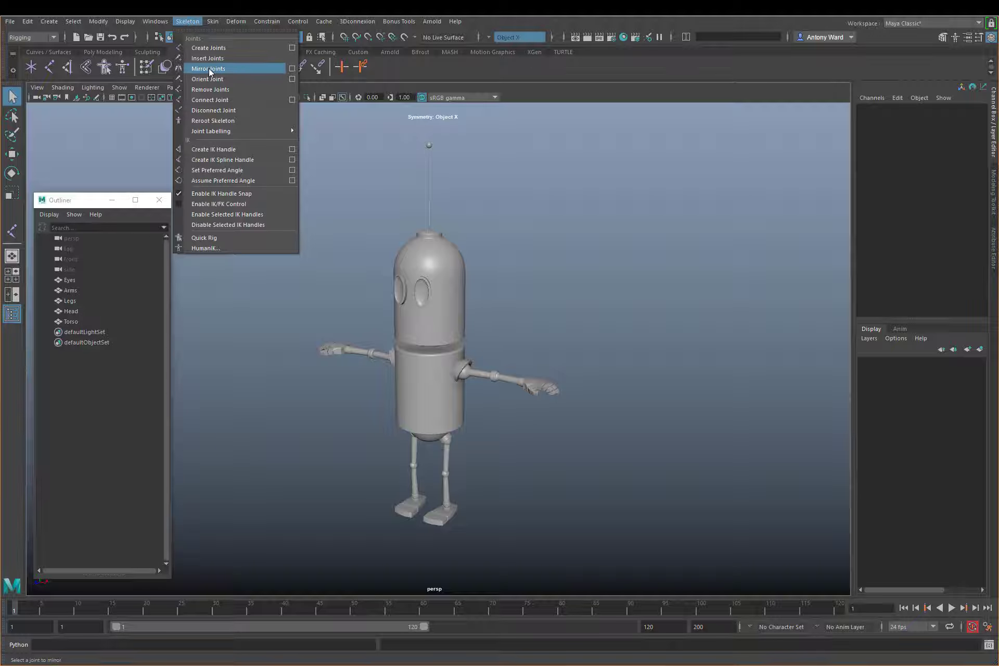
left_click(292, 48)
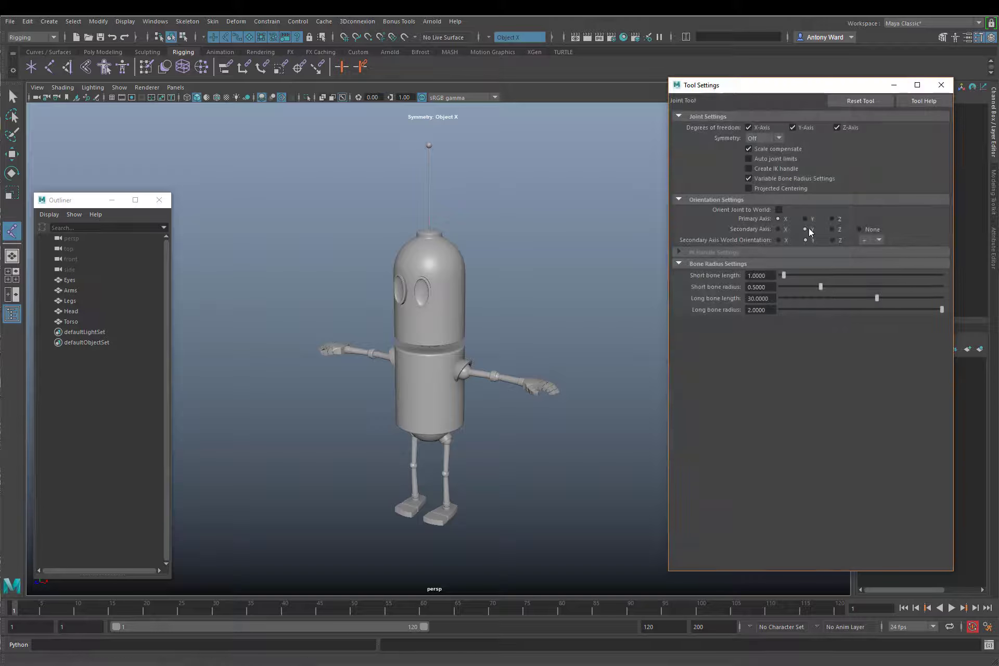
left_click(769, 140)
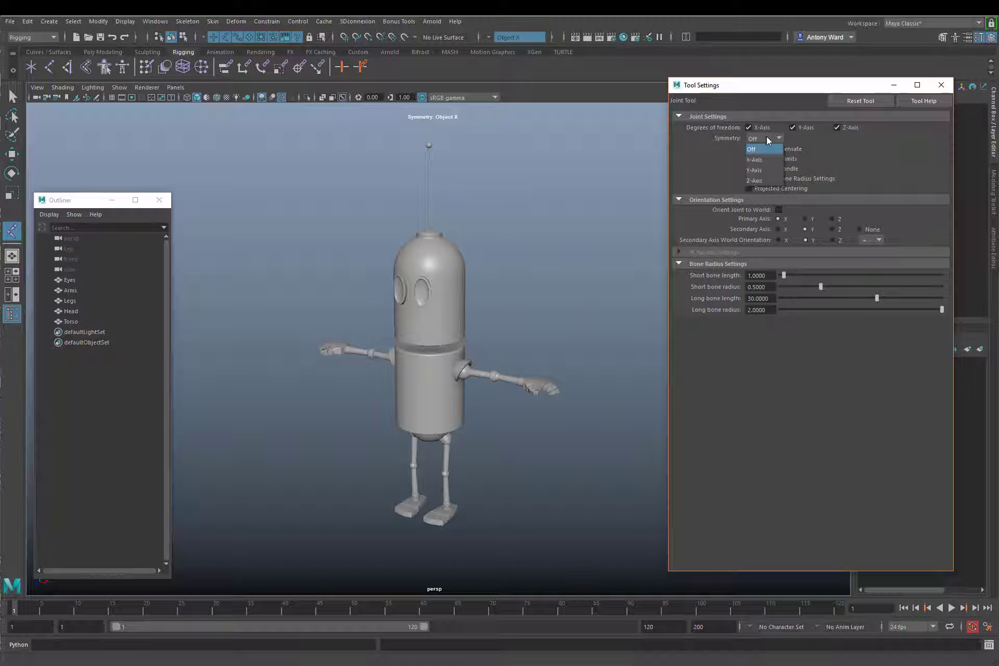
left_click(758, 161)
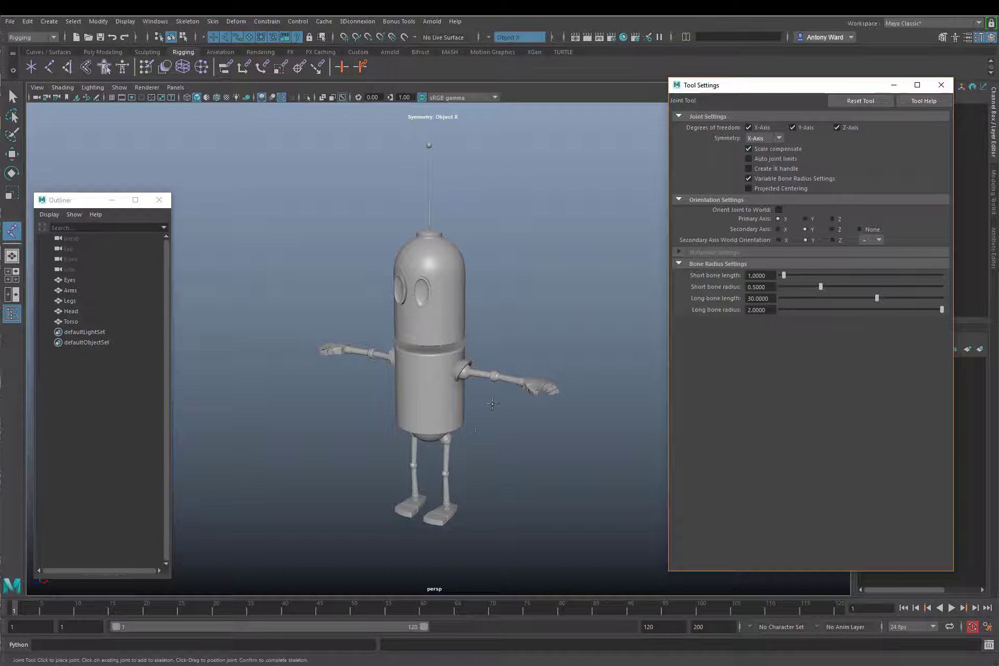
Switch to the front view and frame the robot's arm on the positive X side from shoulder to hand
middle_click_drag(451, 415, 439, 389, "alt")
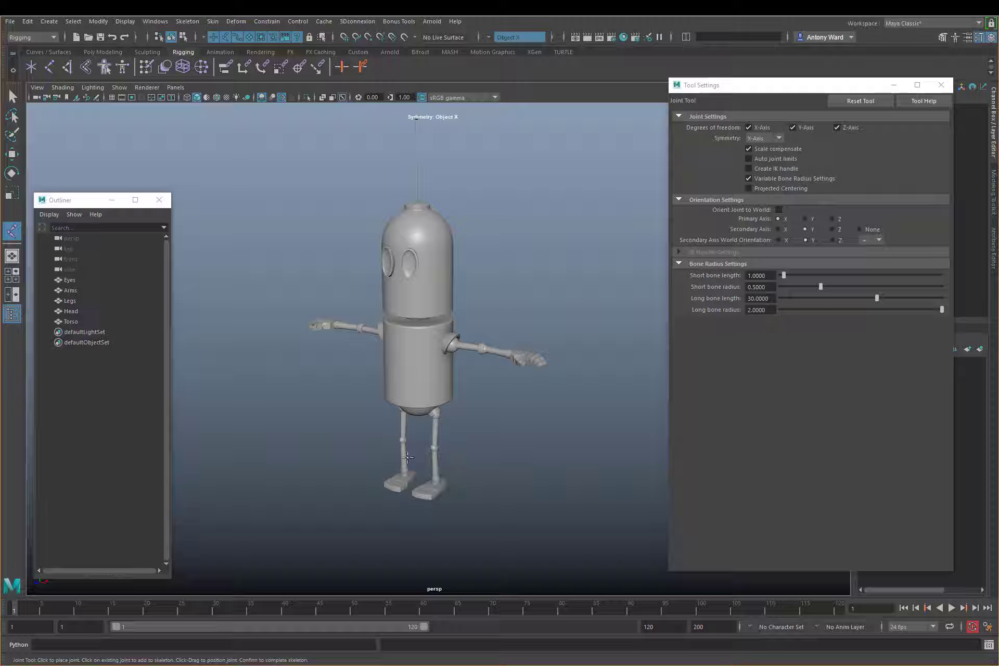
key("space")
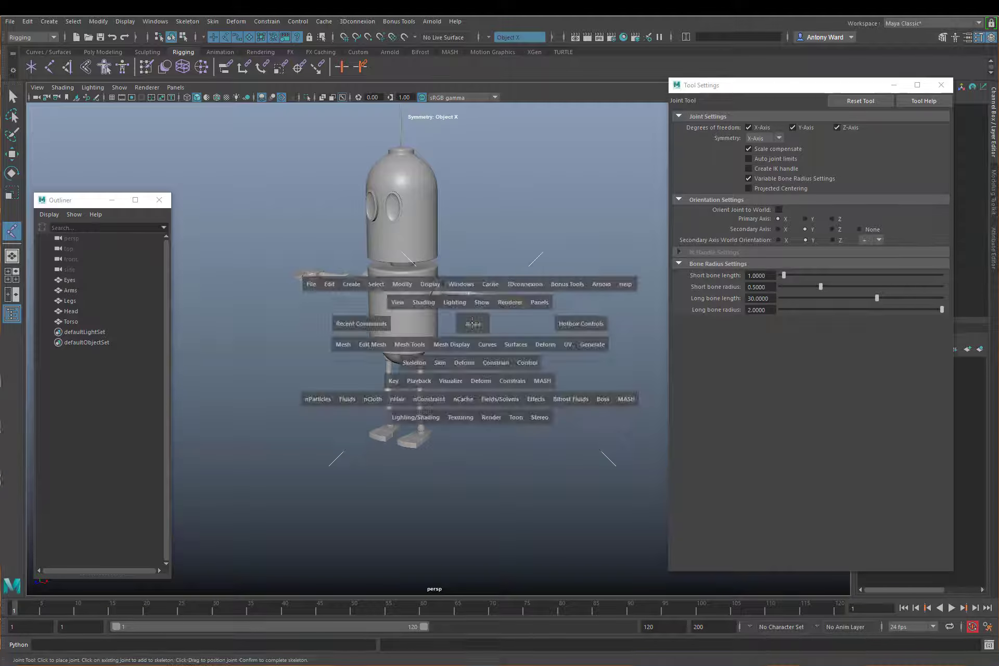
key("space")
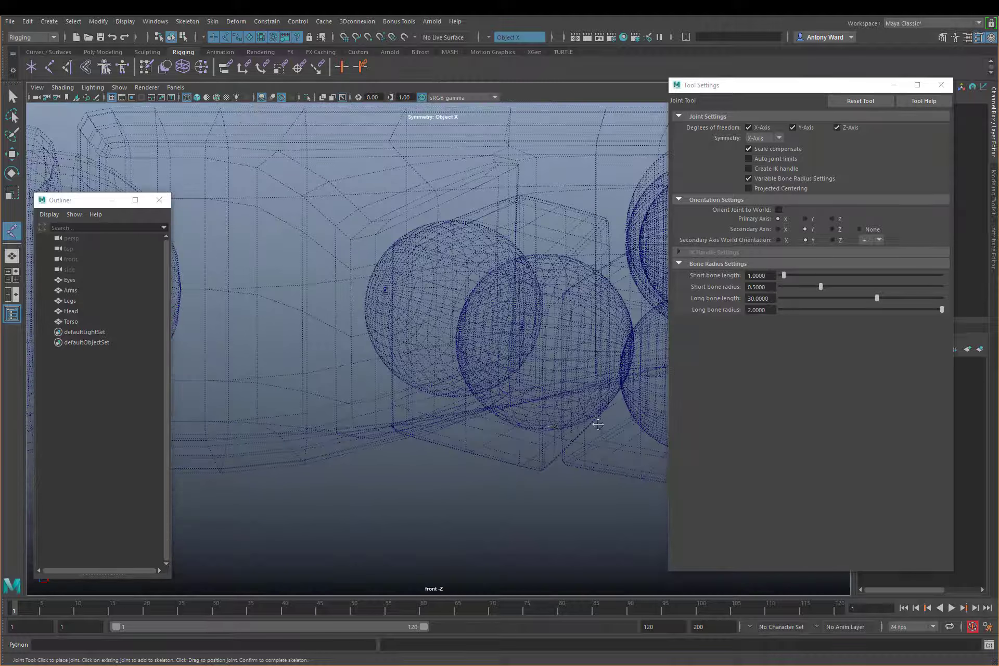
scroll(596, 419, "down", 5)
scroll(381, 364, "up", 5)
middle_click_drag(189, 376, 361, 398, "alt")
right_click_drag(361, 397, 569, 386, "alt")
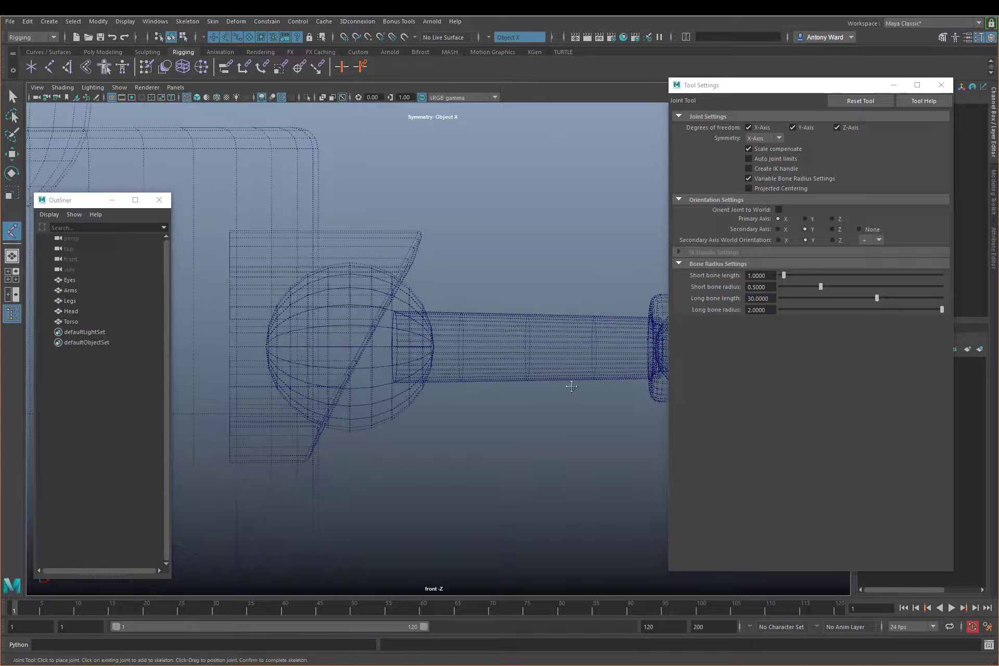
middle_click_drag(569, 385, 504, 361, "alt")
right_click_drag(503, 361, 336, 359, "alt")
middle_click_drag(549, 363, 414, 358, "alt")
right_click_drag(495, 360, 370, 361, "alt")
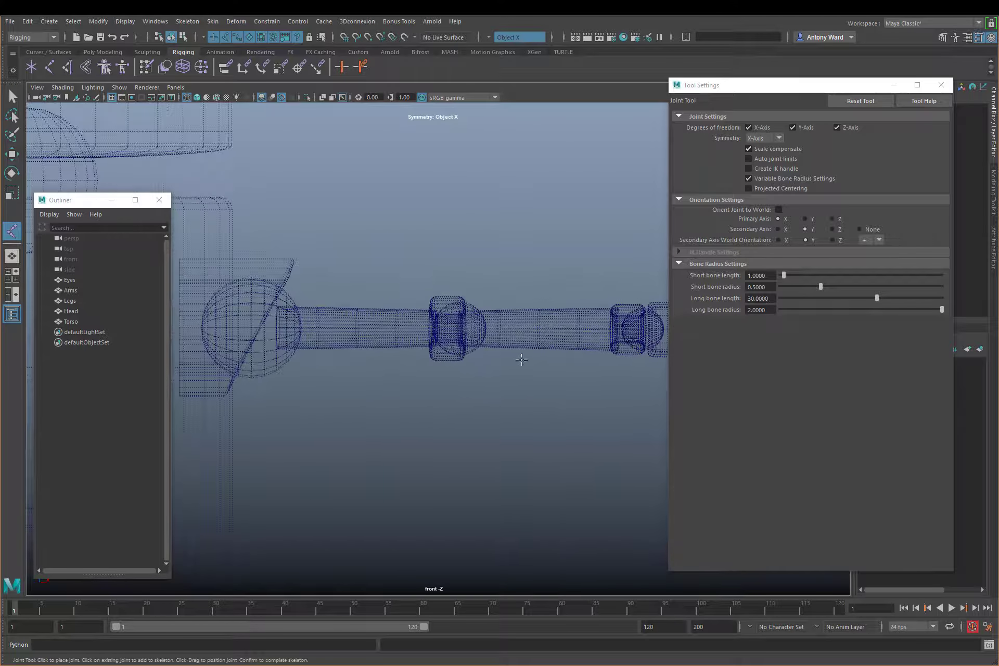
middle_click_drag(467, 360, 413, 360, "alt")
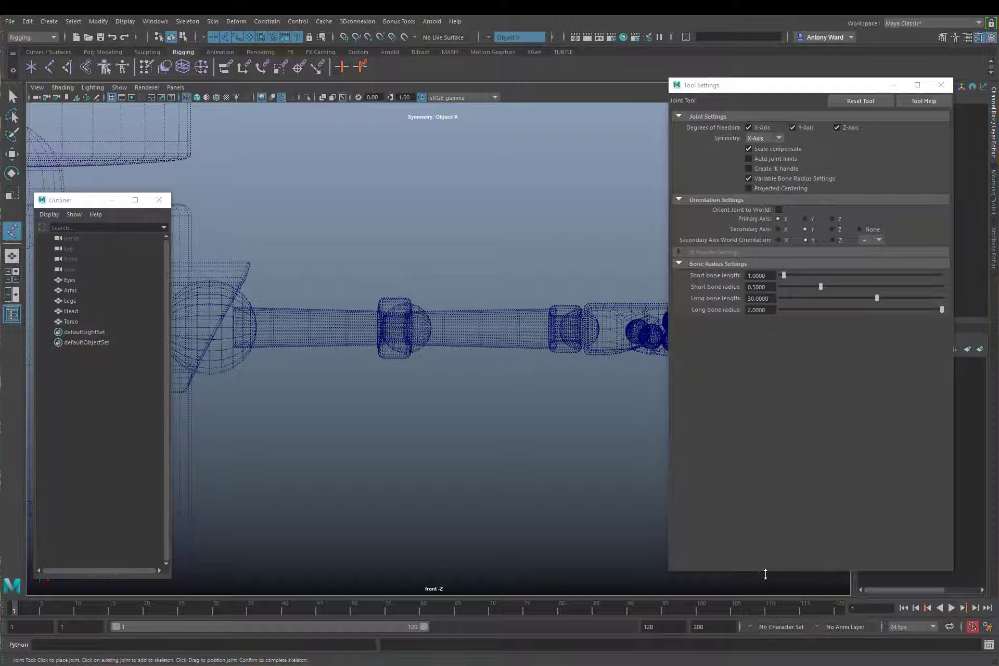
Collapse the Orientation and Bone Radius settings, and shrink and move the Tool Settings window clear of the arm
left_click_drag(766, 571, 765, 337)
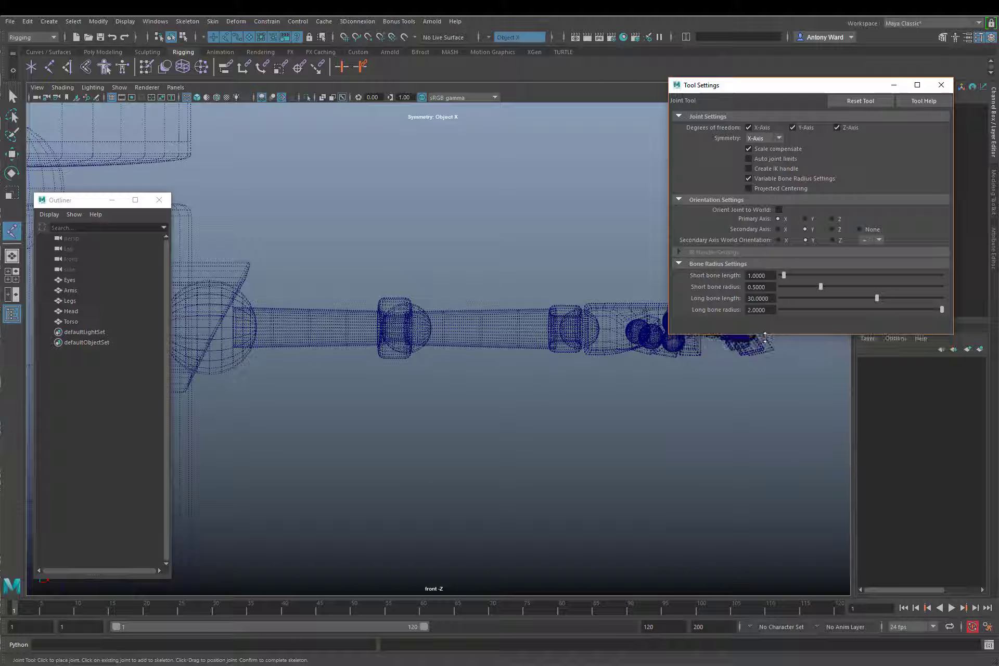
left_click(680, 264)
left_click(679, 199)
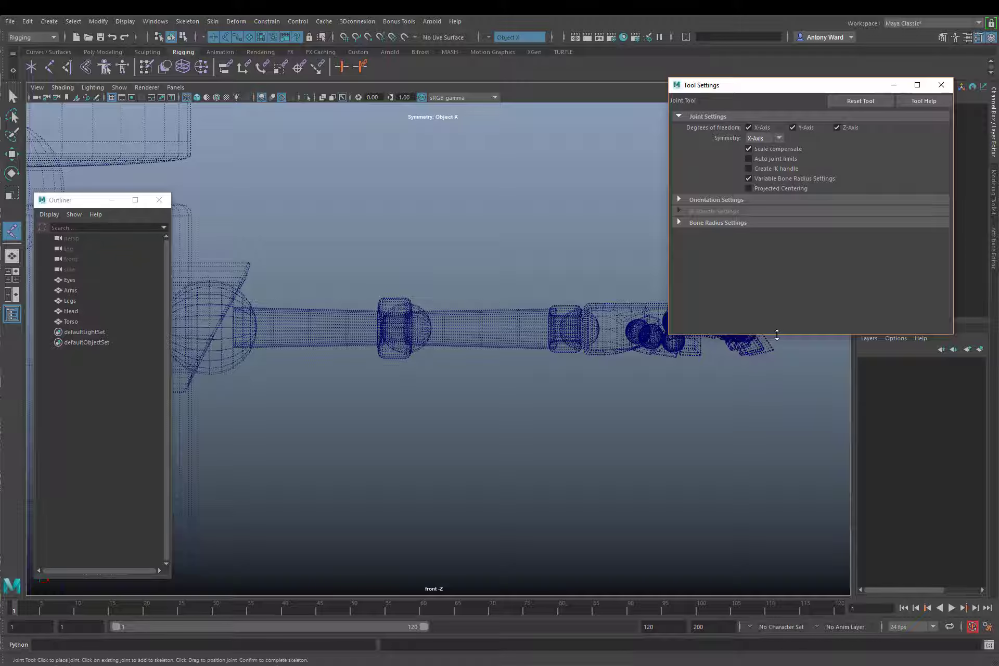
left_click_drag(776, 335, 773, 217)
left_click_drag(773, 87, 799, 68)
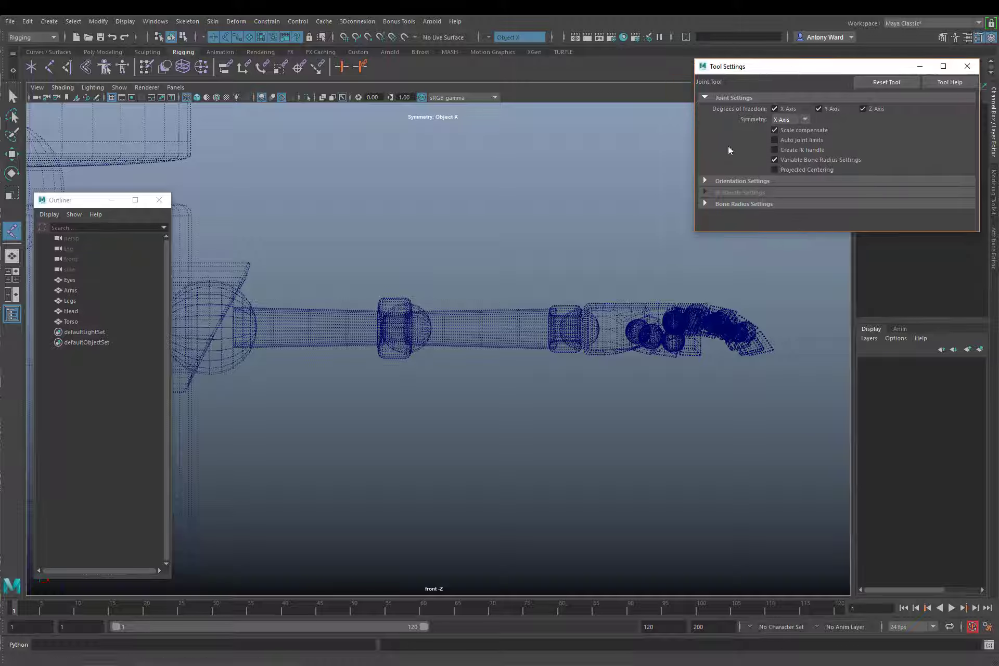
Place the first mirrored joint at the centre of the shoulder ball
middle_click_drag(327, 371, 398, 404, "alt")
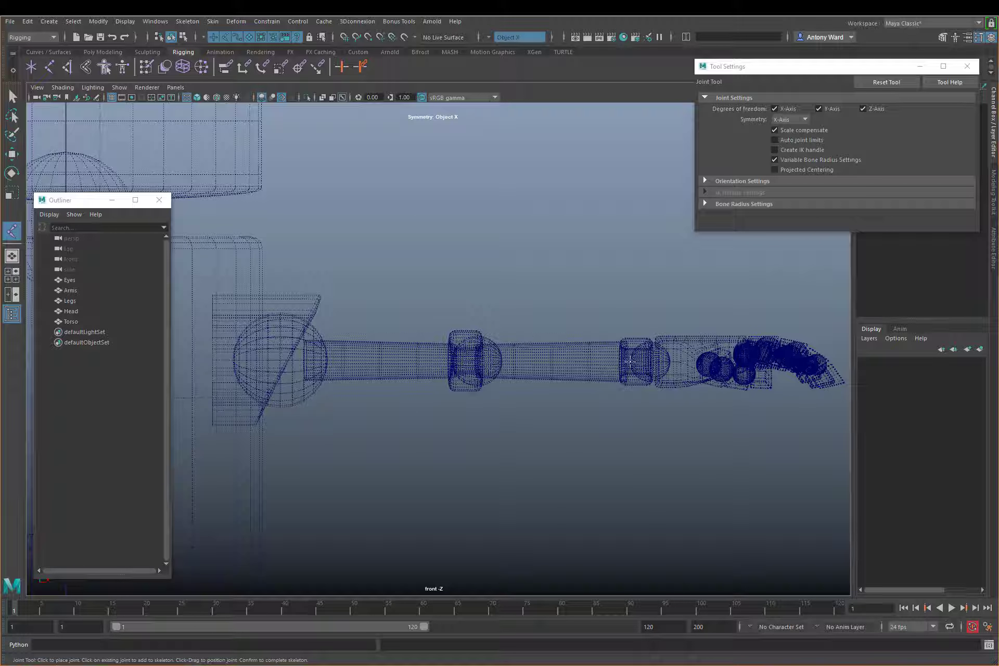
middle_click_drag(267, 452, 270, 453, "alt")
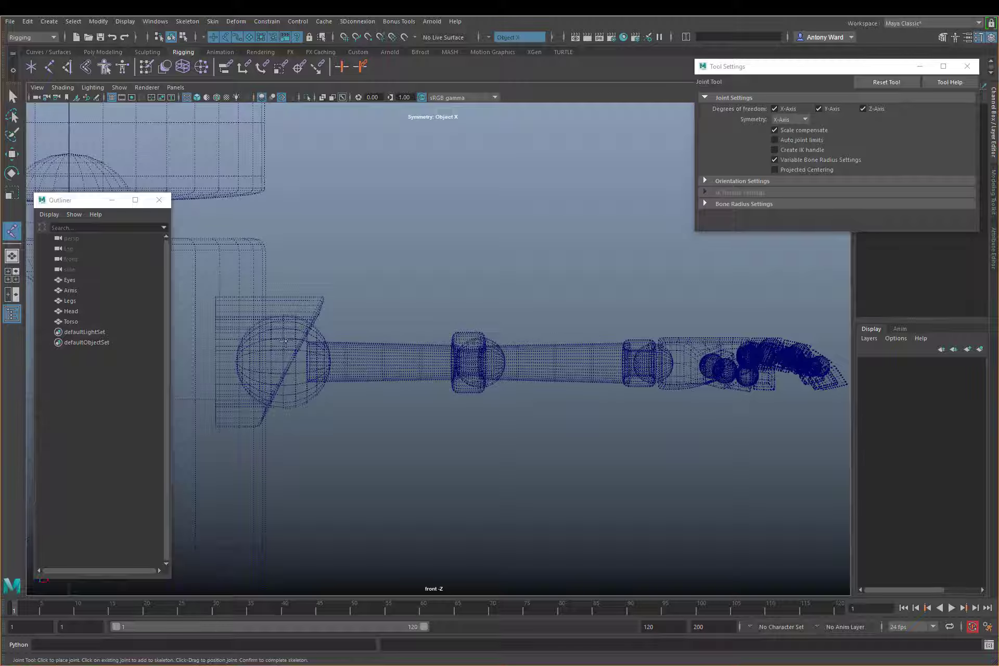
middle_click_drag(256, 388, 344, 384, "alt")
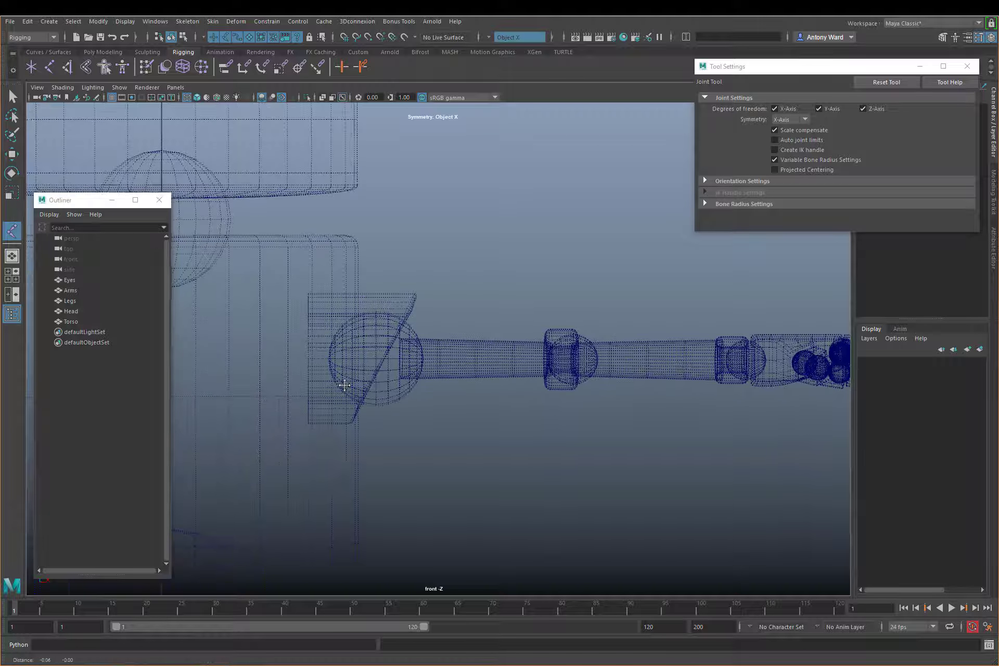
right_click_drag(344, 383, 495, 385, "alt")
middle_click_drag(495, 385, 614, 364, "alt")
right_click_drag(614, 364, 778, 357, "alt")
middle_click_drag(717, 354, 646, 368, "alt")
right_click_drag(645, 368, 696, 364, "alt")
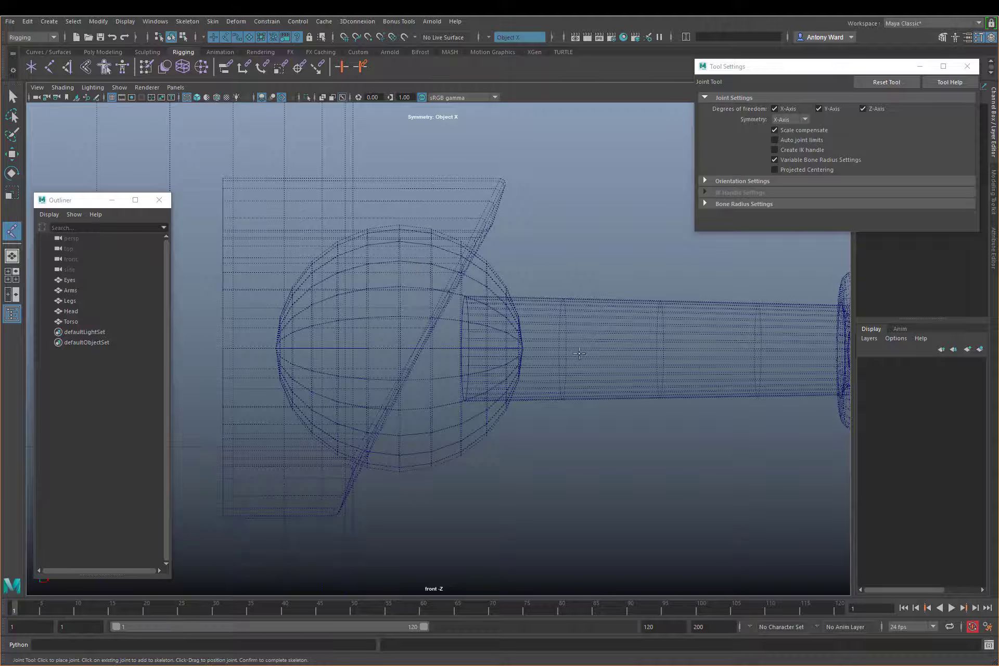
middle_click_drag(854, 366, 470, 349, "alt")
mouse_move(702, 386)
middle_mouse_down("alt")
mouse_move(492, 392)
mouse_move(638, 376)
mouse_move(697, 387)
middle_mouse_up("alt")
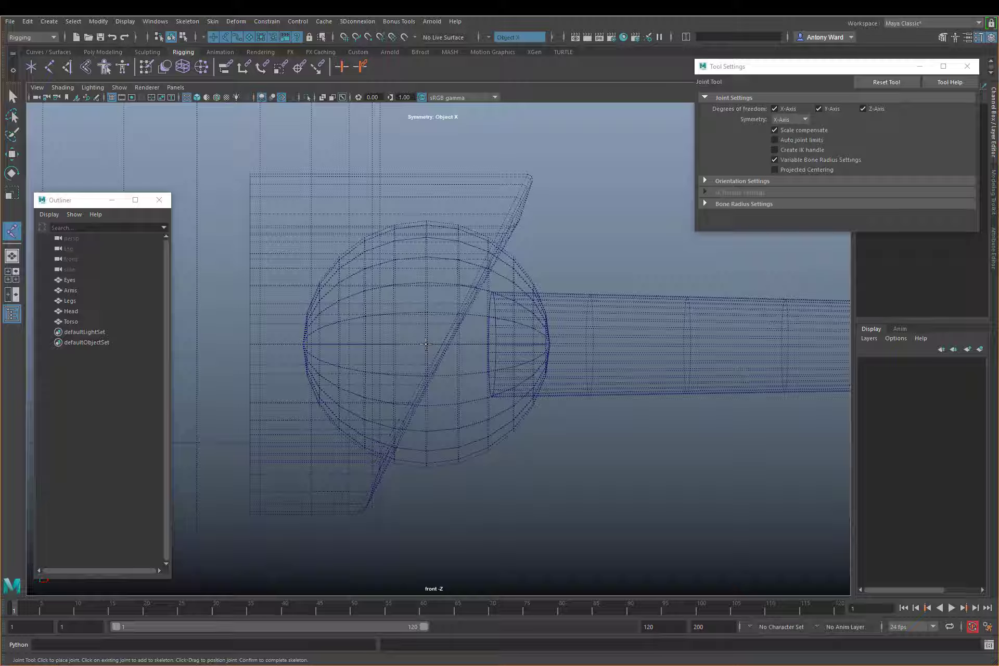
left_click(426, 344)
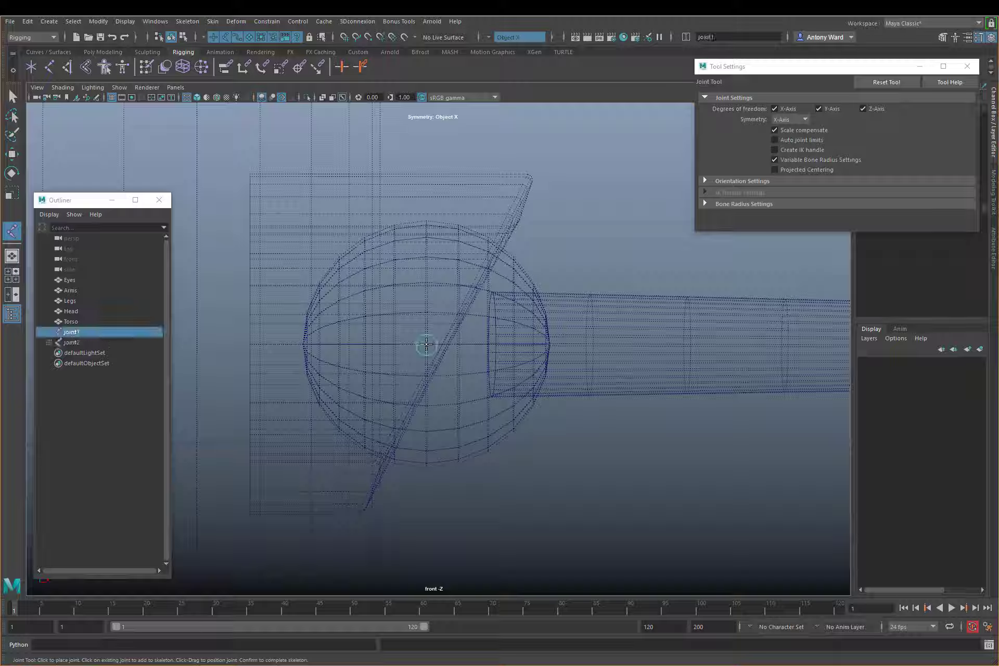
Extend the chain with an elbow joint at the centre of the elbow ball and a wrist joint at the centre of the wrist ball
middle_click_drag(647, 446, 348, 411, "alt")
middle_click_drag(742, 409, 676, 406, "alt")
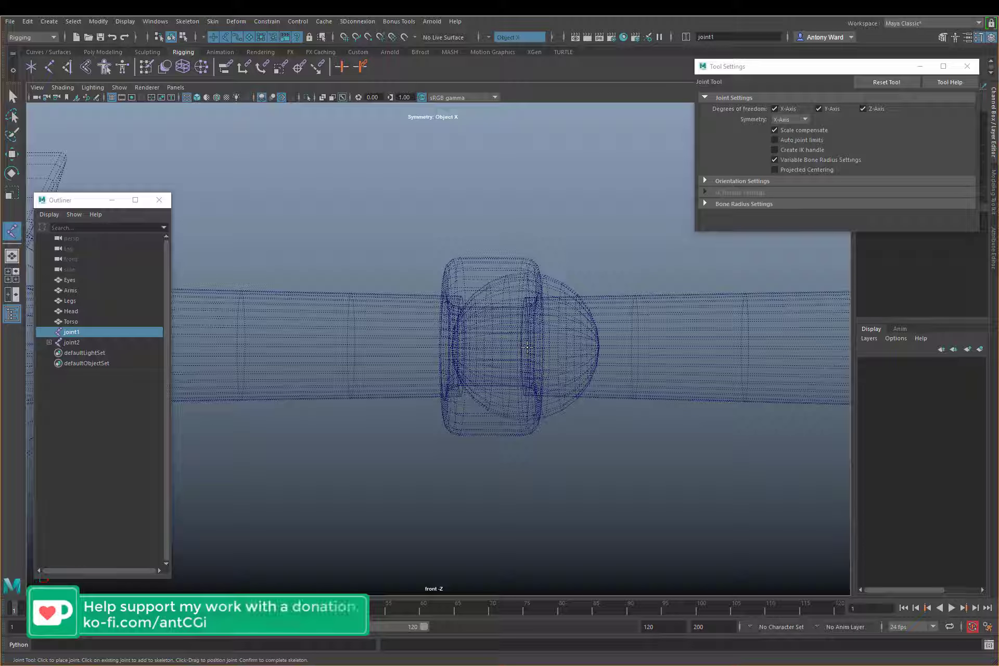
left_click(527, 348)
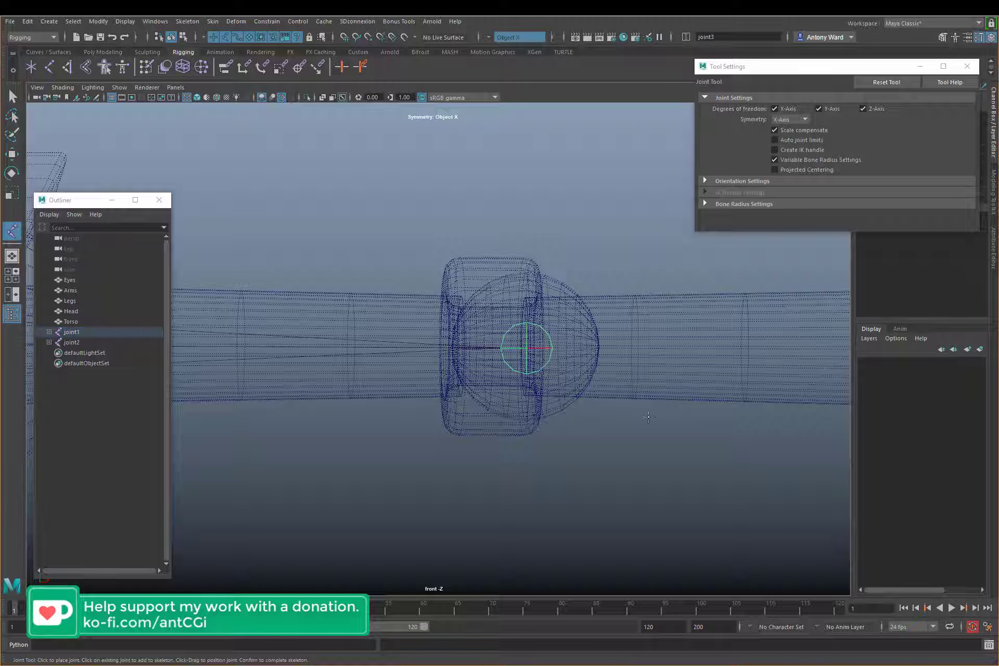
mouse_move(527, 411)
middle_mouse_down("alt")
mouse_move(431, 412)
mouse_move(635, 417)
mouse_move(530, 426)
middle_mouse_up("alt")
scroll(513, 344, "up", 1)
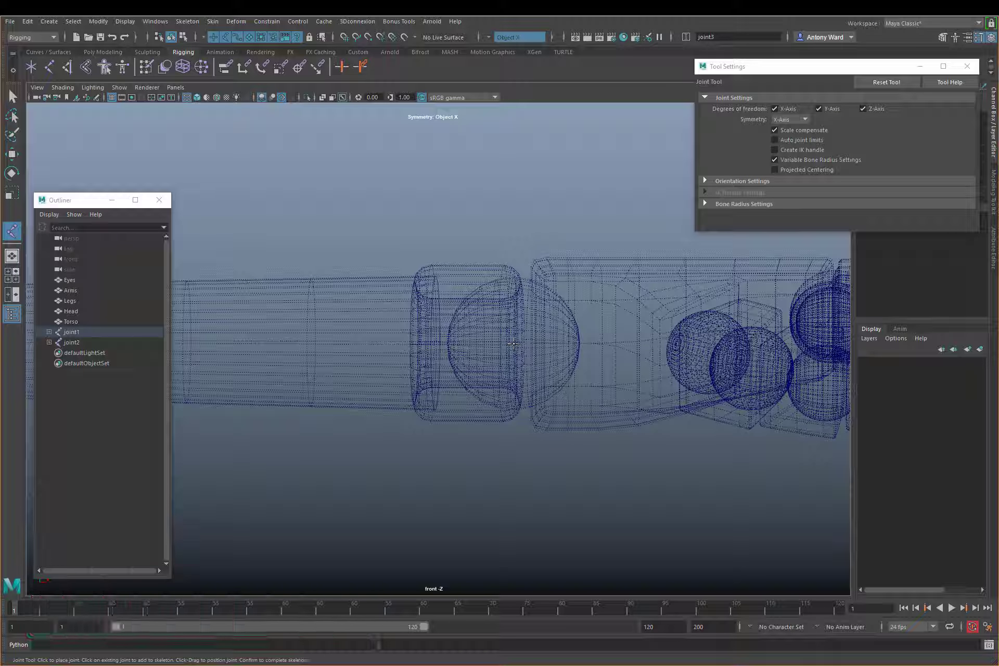
left_click(514, 344)
Finish the arm joint chain by switching to the Move tool, and close the Tool Settings window
middle_click_drag(442, 443, 812, 434, "alt")
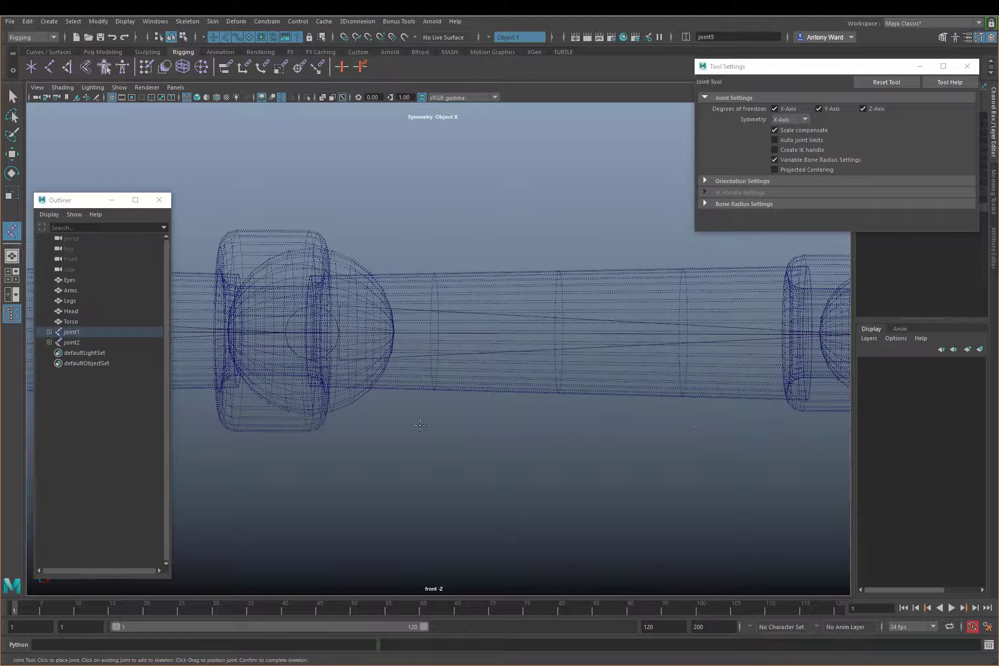
middle_click_drag(208, 410, 589, 415, "alt")
middle_click_drag(267, 410, 628, 408, "alt")
key("w")
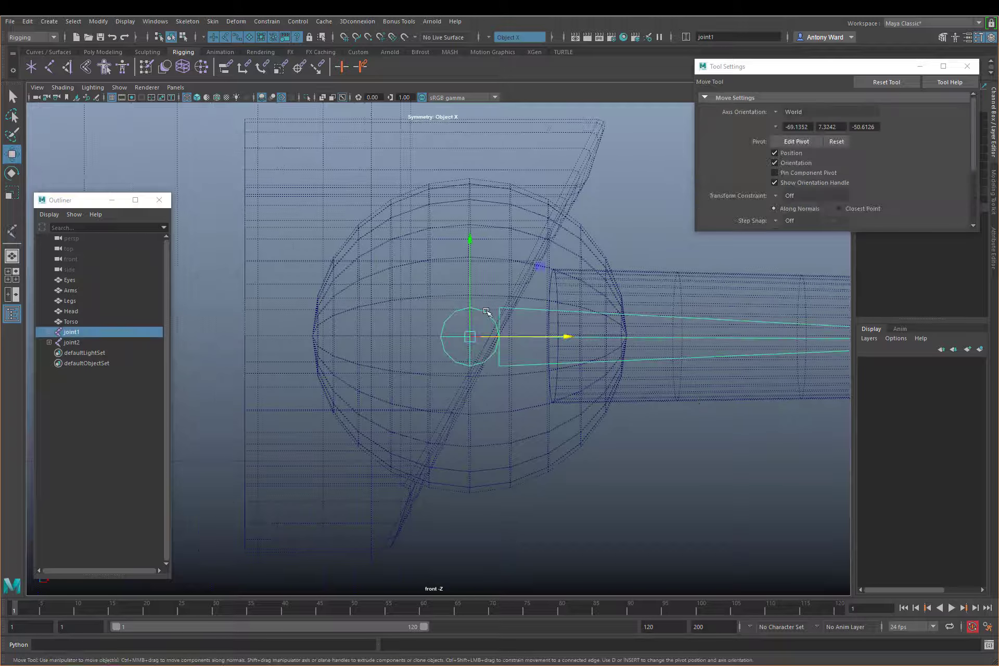
middle_click_drag(726, 318, 707, 333, "alt")
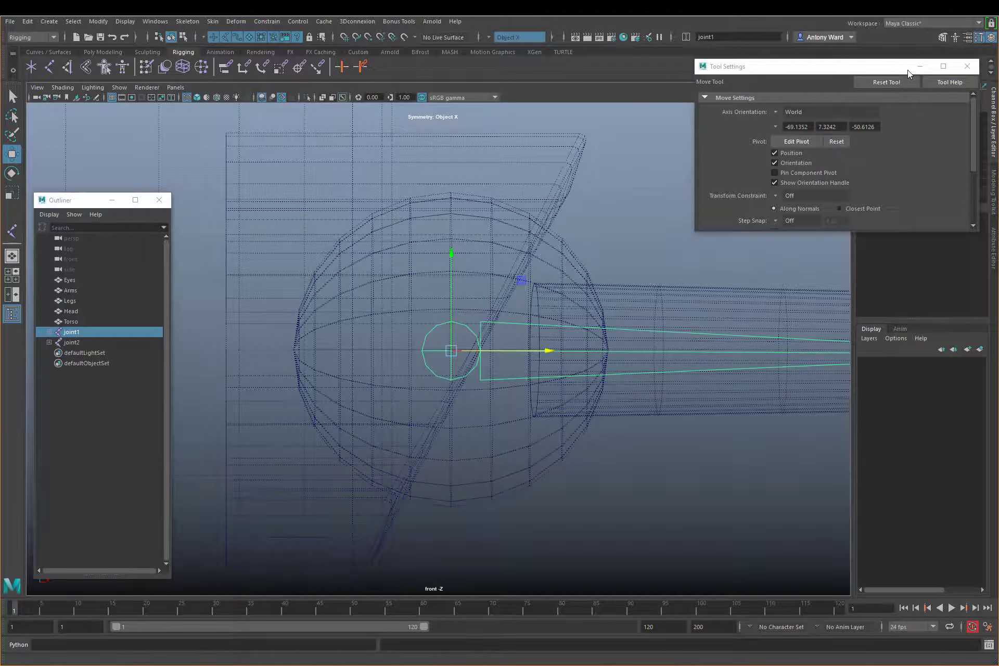
left_click(968, 66)
Increase the shoulder joint's Radius to 5.863 to match the shoulder ball and check its centring
middle_click_drag(781, 234, 695, 238, "alt")
left_click(936, 199)
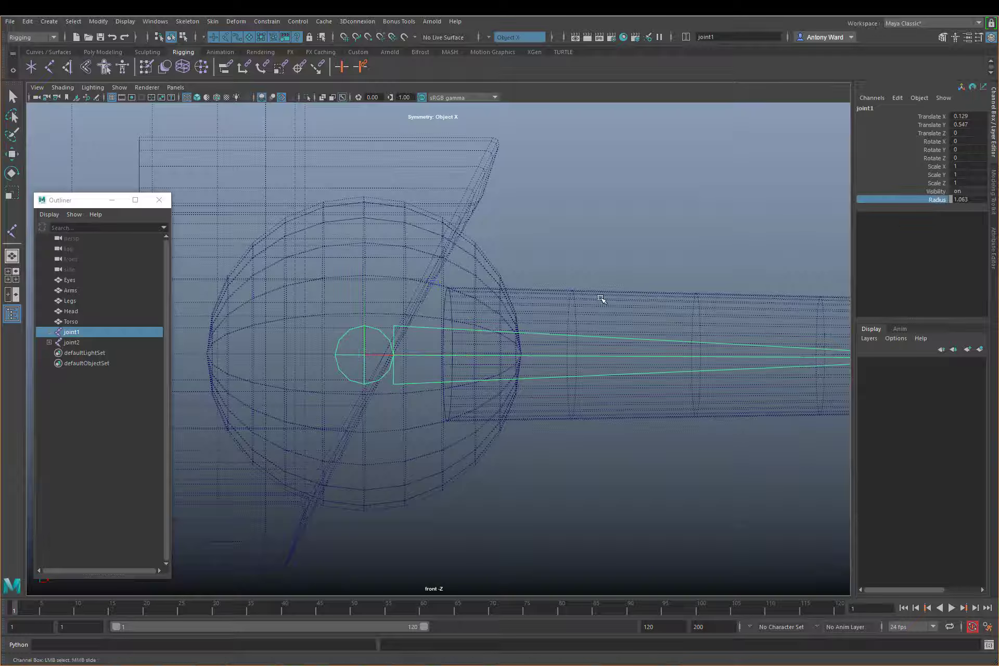
middle_click_drag(603, 300, 625, 295)
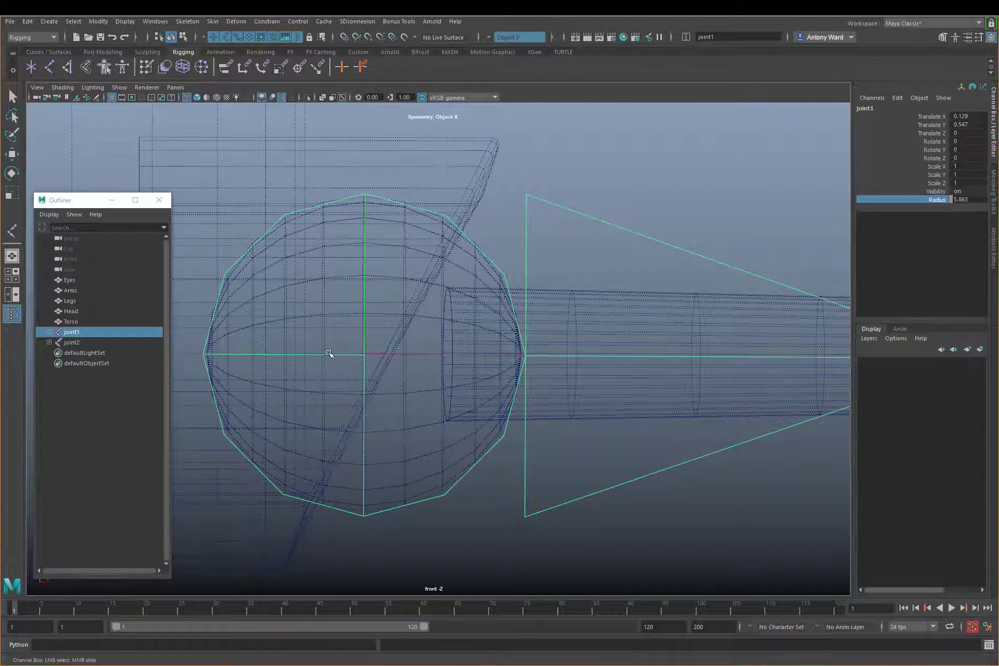
key("w")
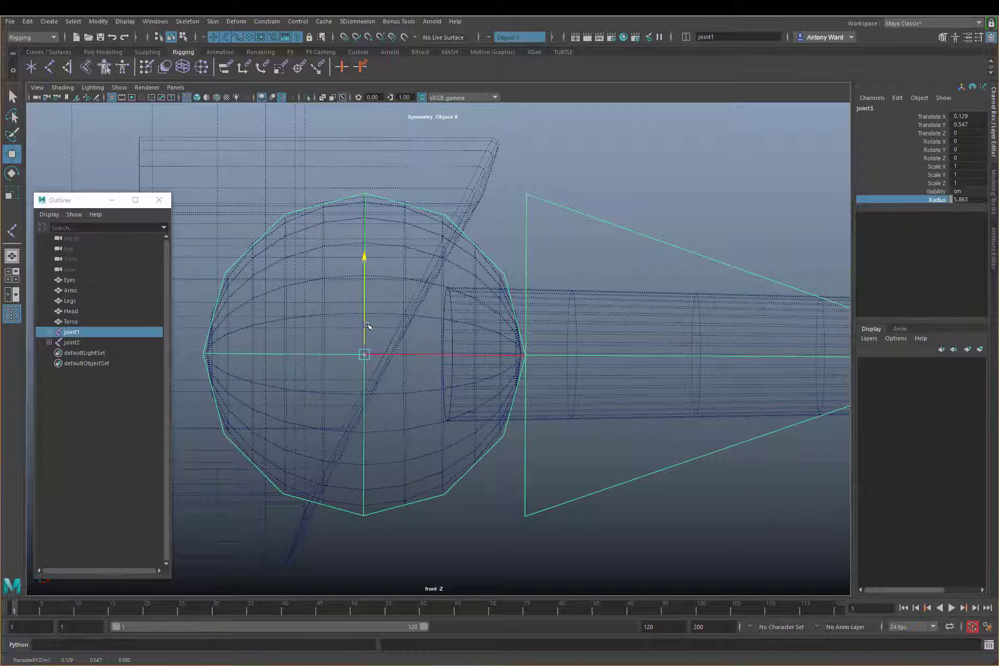
left_click_drag(366, 324, 366, 322)
Select the elbow joint and increase its Radius to 3.088 to match the elbow ball
right_click_drag(653, 462, 484, 452, "alt")
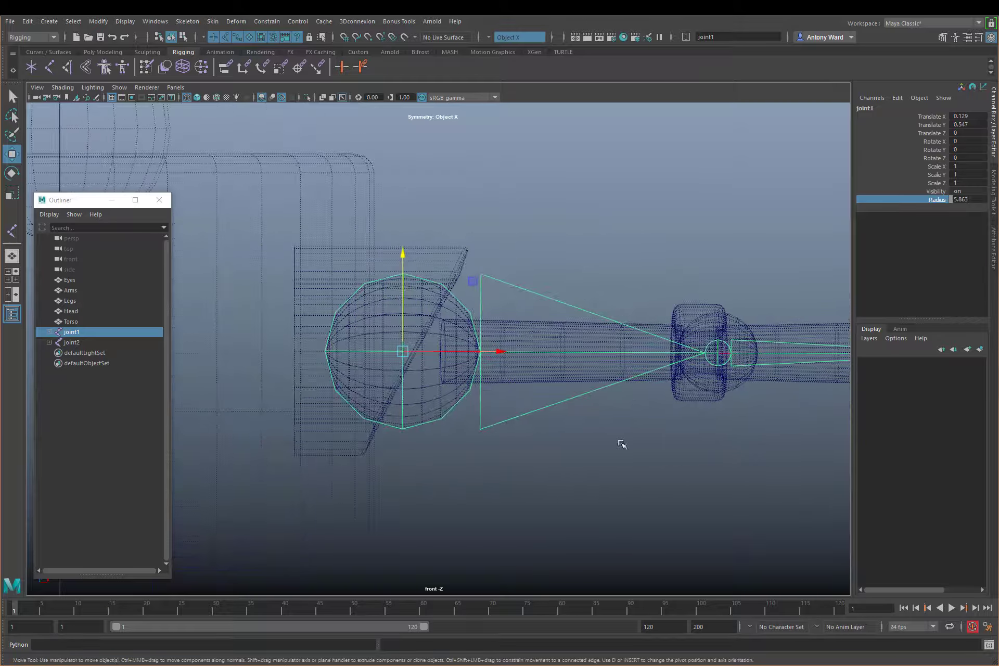
middle_click_drag(732, 441, 486, 438, "alt")
right_click_drag(486, 437, 528, 405, "alt")
left_click(503, 340)
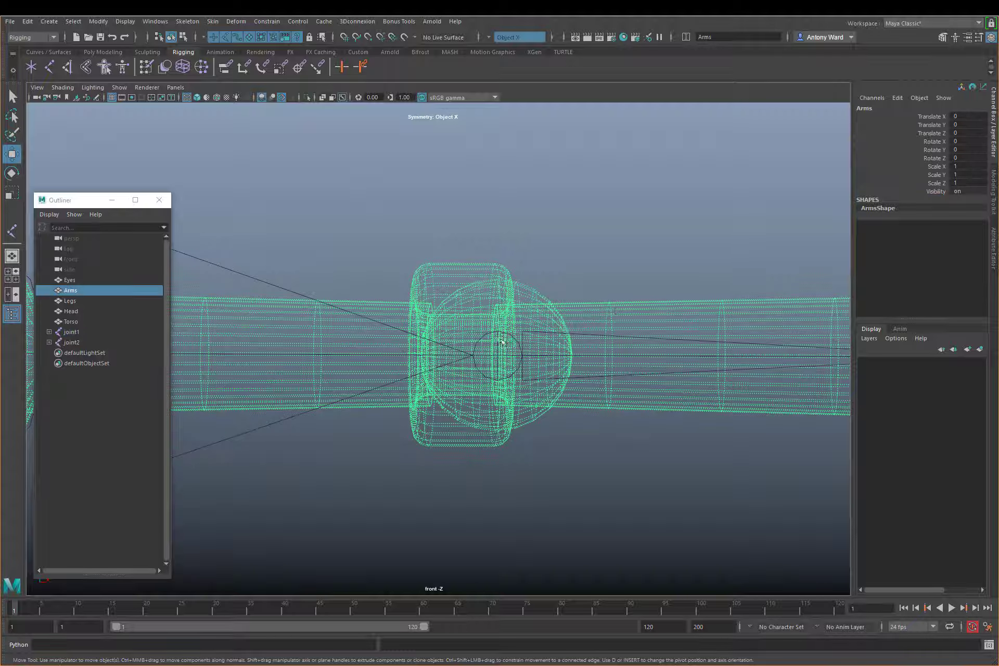
left_click(523, 342)
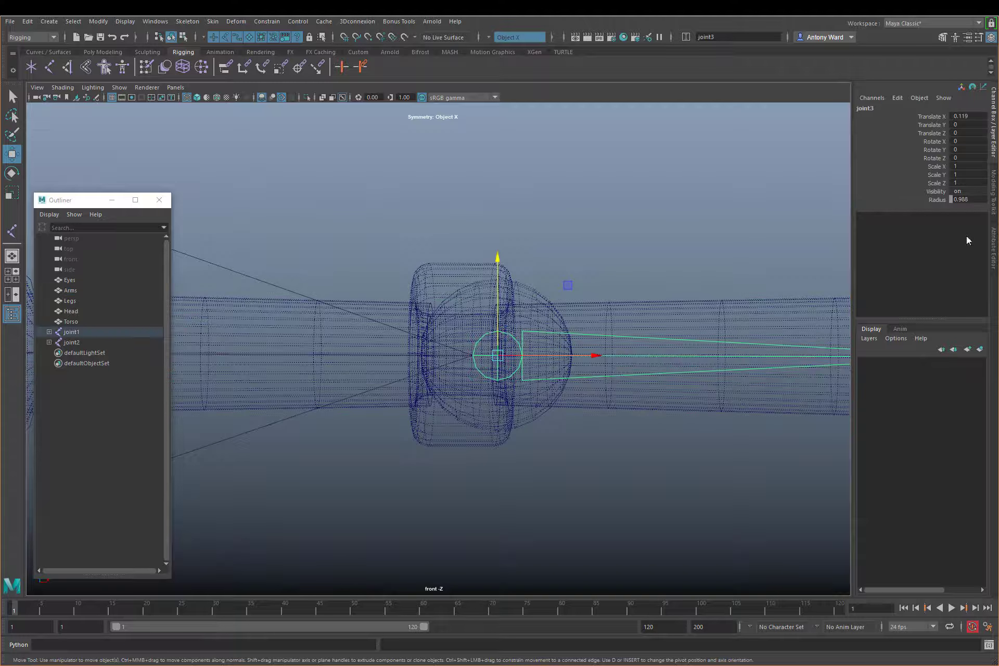
left_click(940, 199)
middle_click_drag(636, 230, 646, 229)
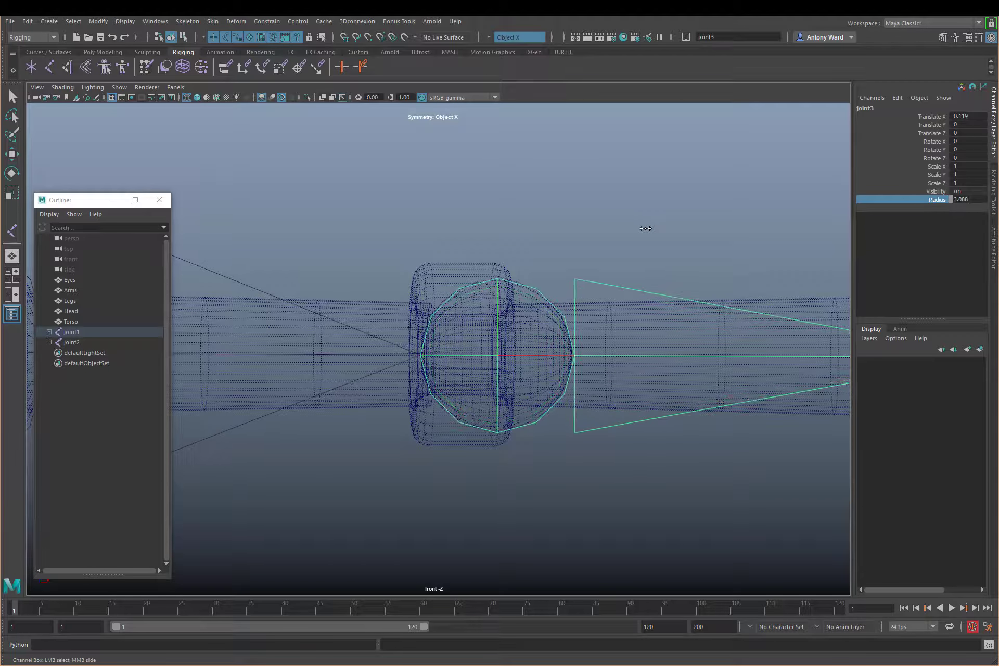
Check the elbow joint's centring on the elbow ball in the front view with the Move tool active
middle_click_drag(544, 380, 486, 380, "alt")
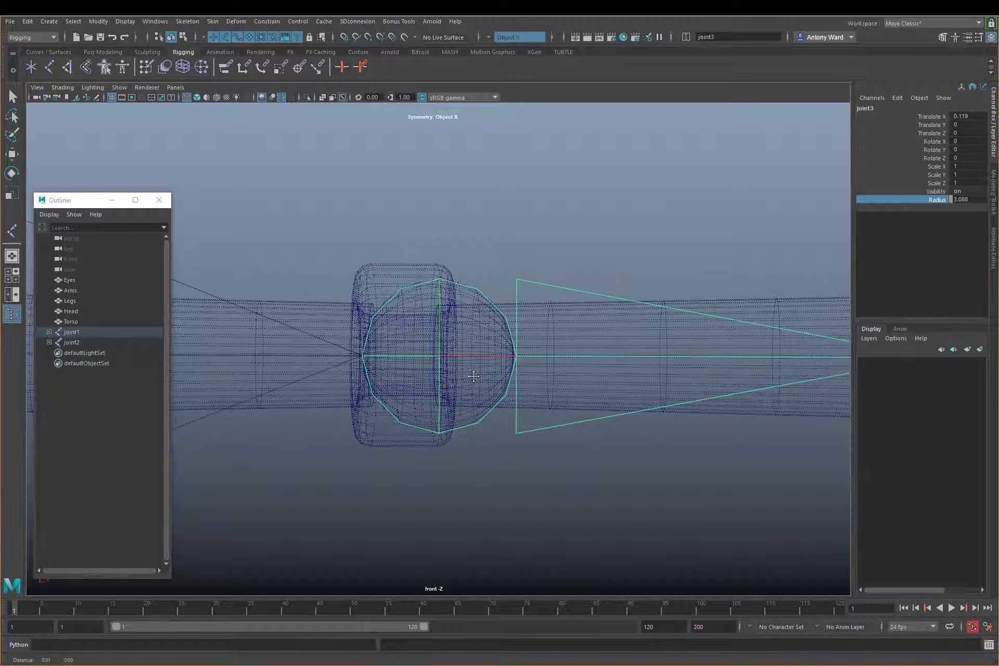
key("w")
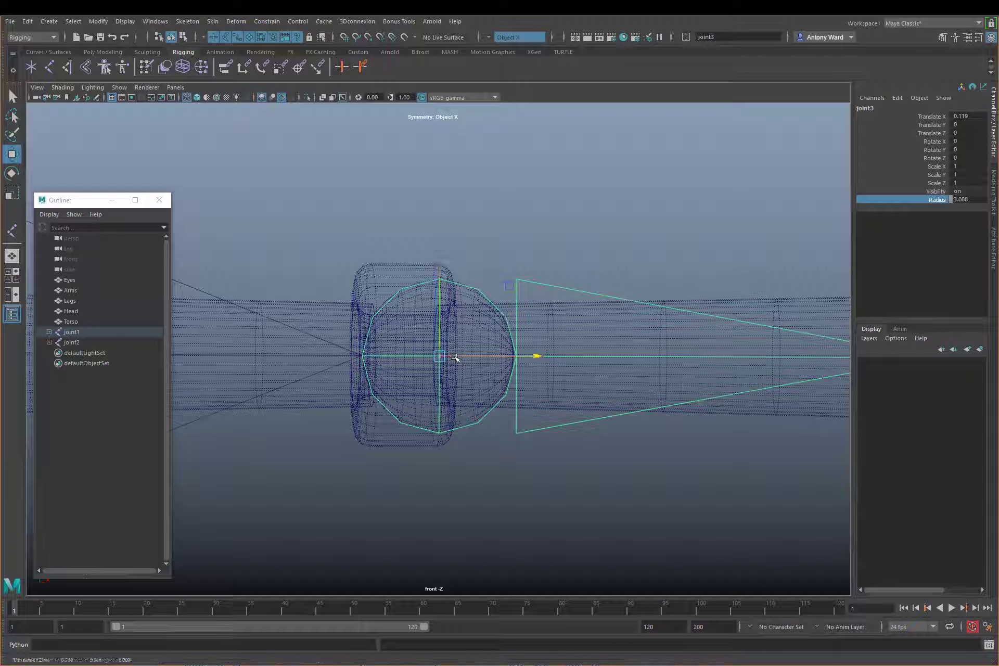
left_click_drag(454, 357, 441, 340)
Select the wrist joint, increase its Radius to 2.488 to match the wrist ball, and check its centring
middle_click_drag(748, 432, 499, 418, "alt")
right_click_drag(500, 419, 665, 401, "alt")
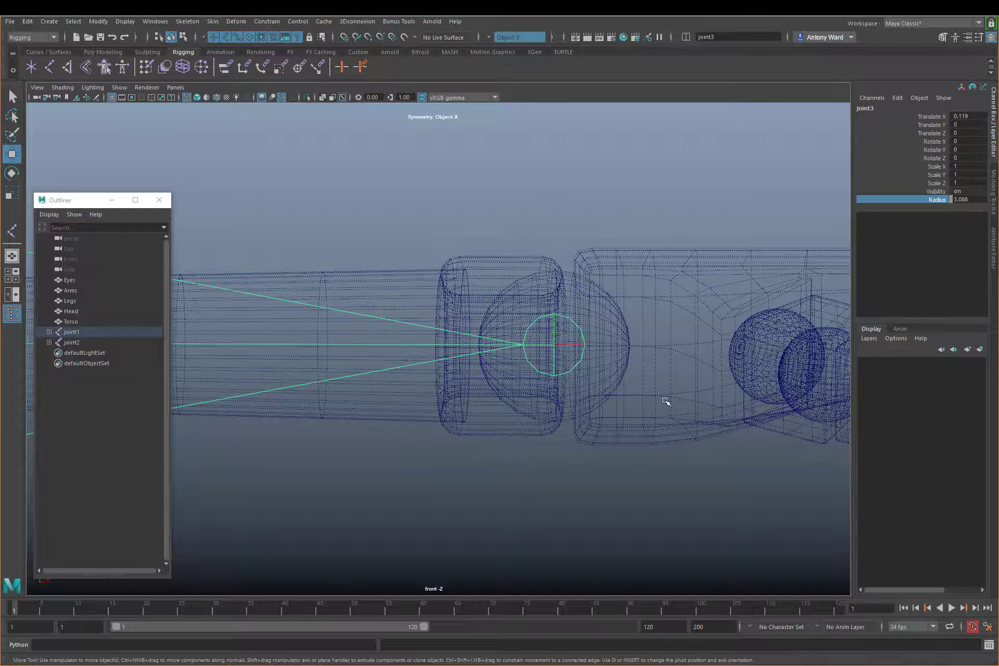
left_click(561, 347)
middle_click_drag(819, 223, 719, 227)
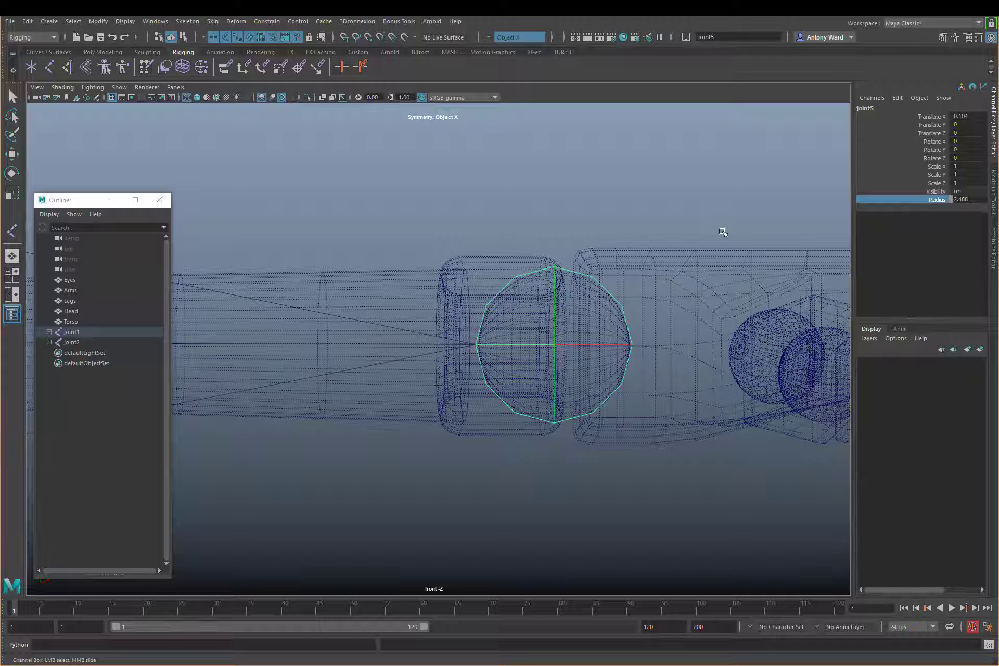
key("w")
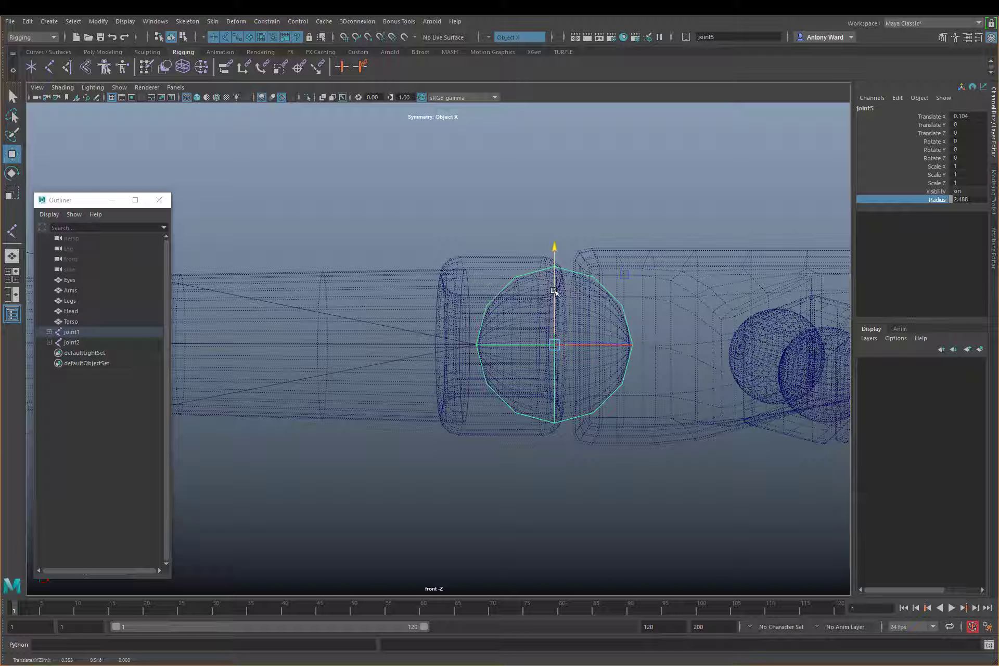
Inspect both arm joint chains in the perspective view, including the mirrored chain on the opposite arm
right_click_drag(683, 412, 218, 343, "alt")
middle_click_drag(218, 344, 460, 348, "alt")
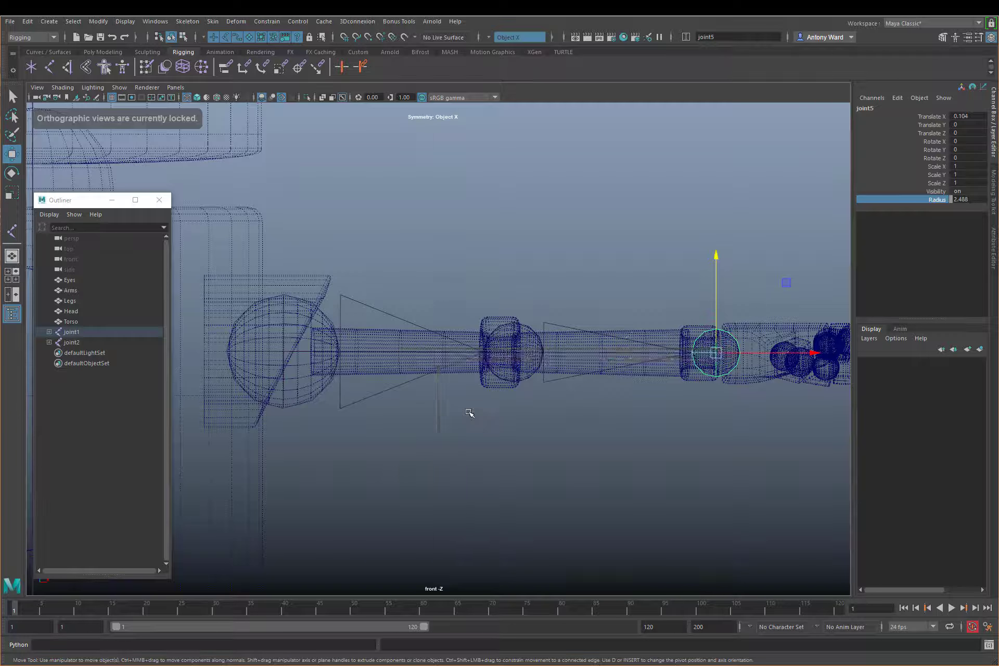
key("space")
key("space")
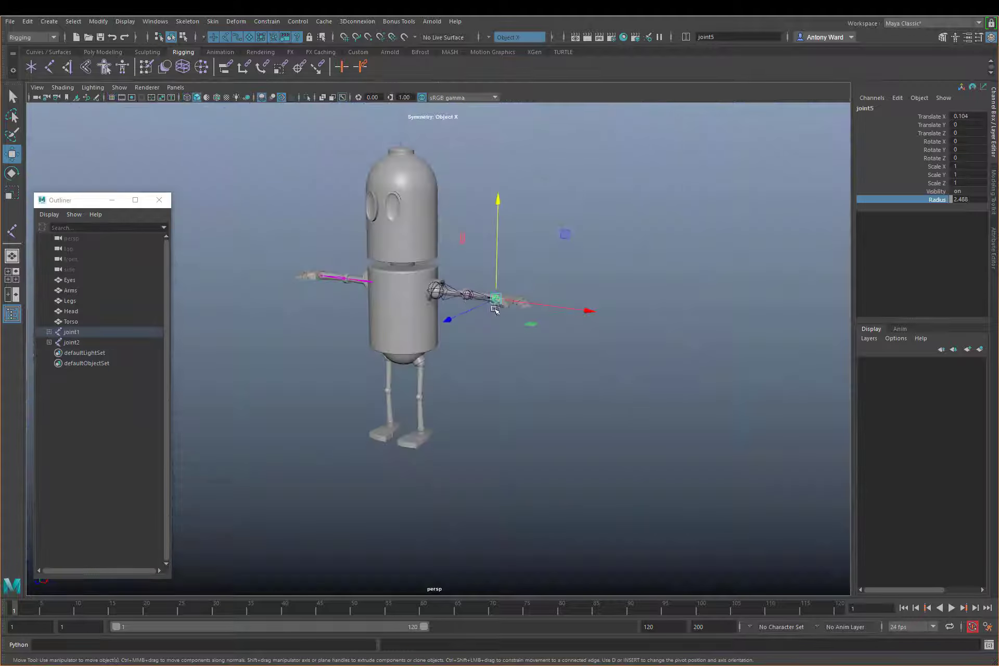
left_click_drag(473, 283, 485, 304, "alt")
right_click_drag(485, 304, 530, 300, "alt")
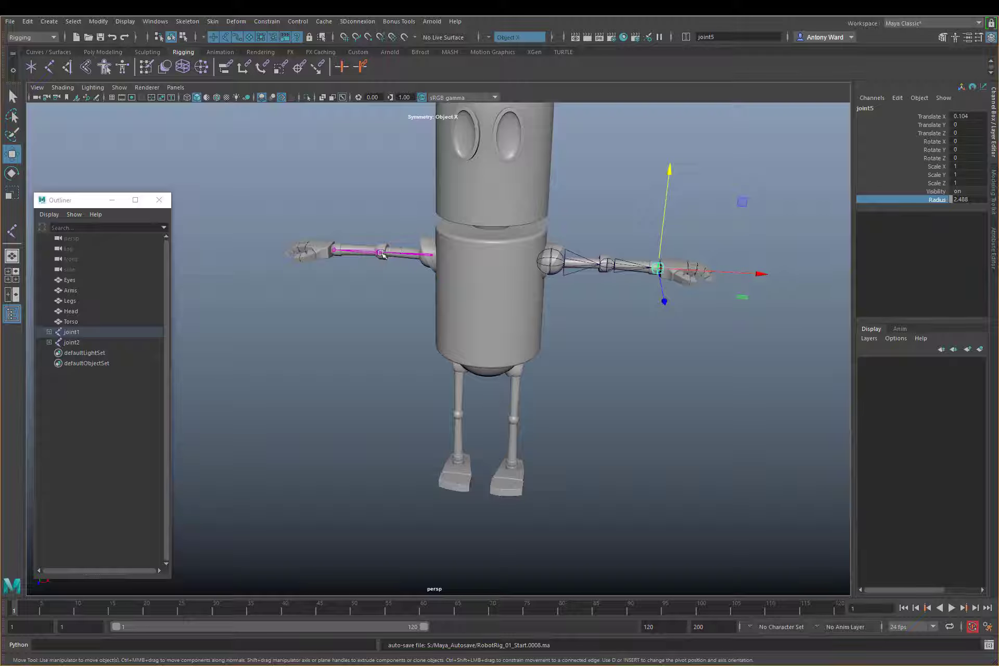
left_click(417, 255)
left_click(723, 440)
left_click_drag(426, 318, 553, 312, "alt")
Select the shoulder joint and examine the chain's alignment with the shoulder, elbow and wrist balls in the top view
left_click(544, 306)
key("space")
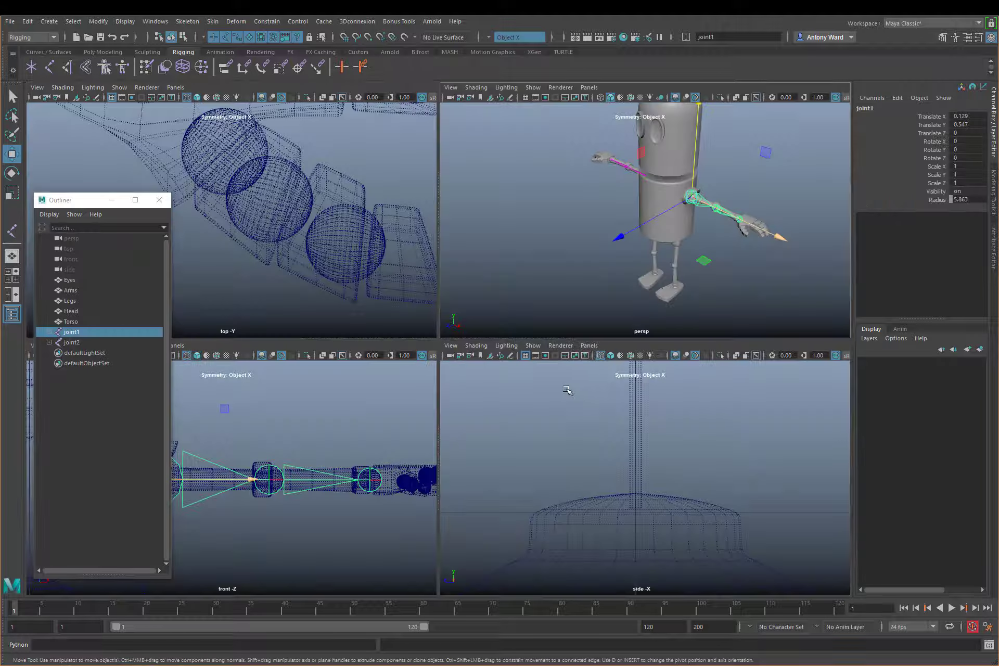
key("space")
right_click_drag(401, 291, 228, 252, "alt")
middle_click_drag(228, 252, 595, 320, "alt")
right_click_drag(594, 320, 748, 346, "alt")
middle_click_drag(605, 367, 620, 367, "alt")
right_click_drag(619, 367, 708, 379, "alt")
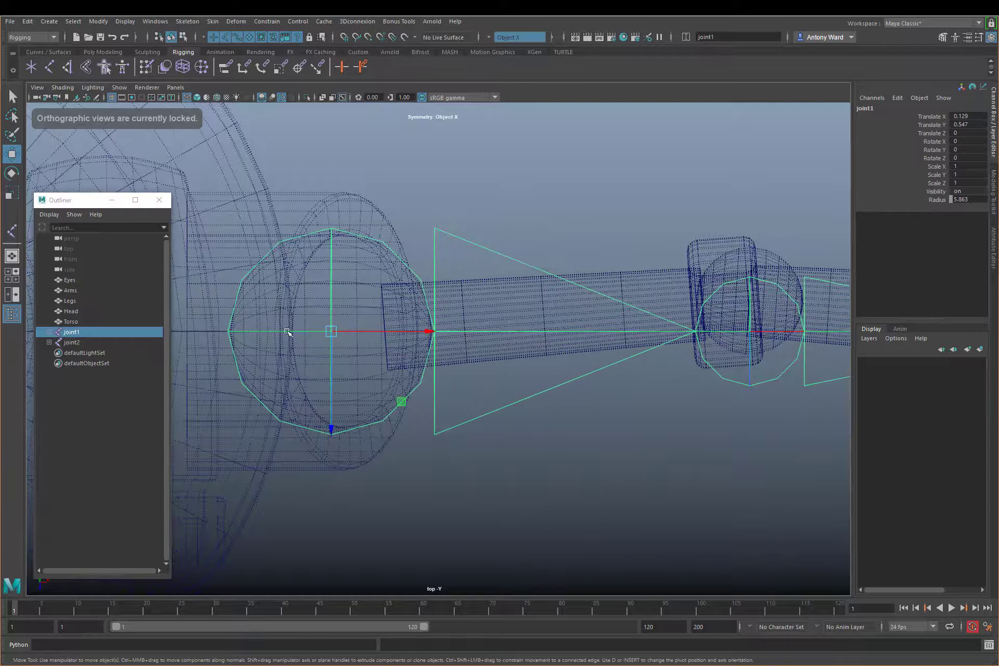
middle_click_drag(576, 368, 255, 376, "alt")
right_click_drag(254, 375, 487, 344, "alt")
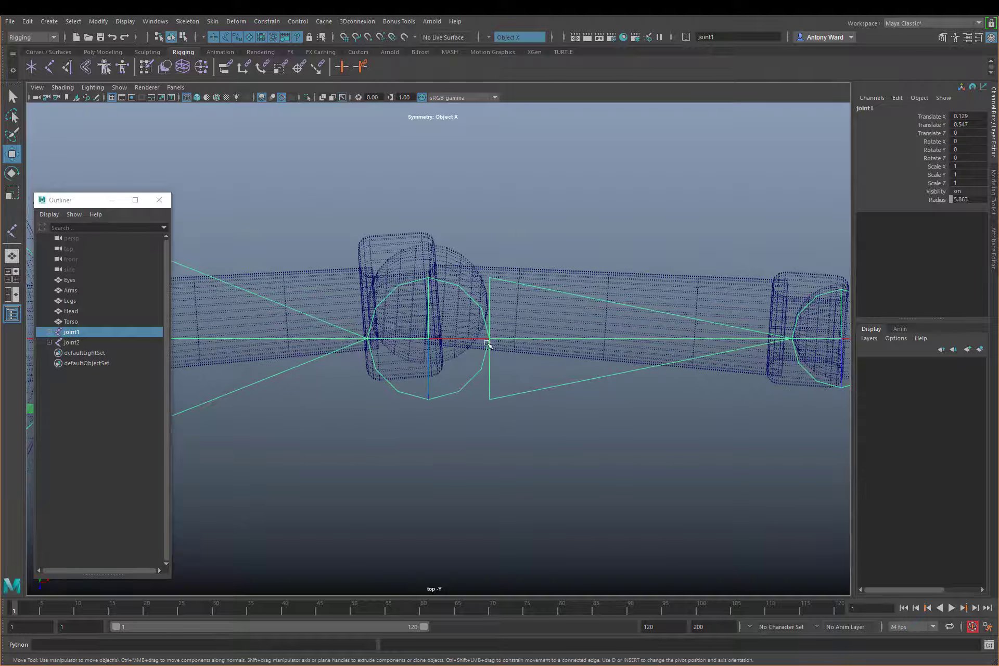
Move only the elbow joint to the elbow ball's centre by editing its pivot, to Translate Z -0.009, keeping the wrist joint in place
left_click(484, 340)
middle_click_drag(580, 383, 538, 392, "alt")
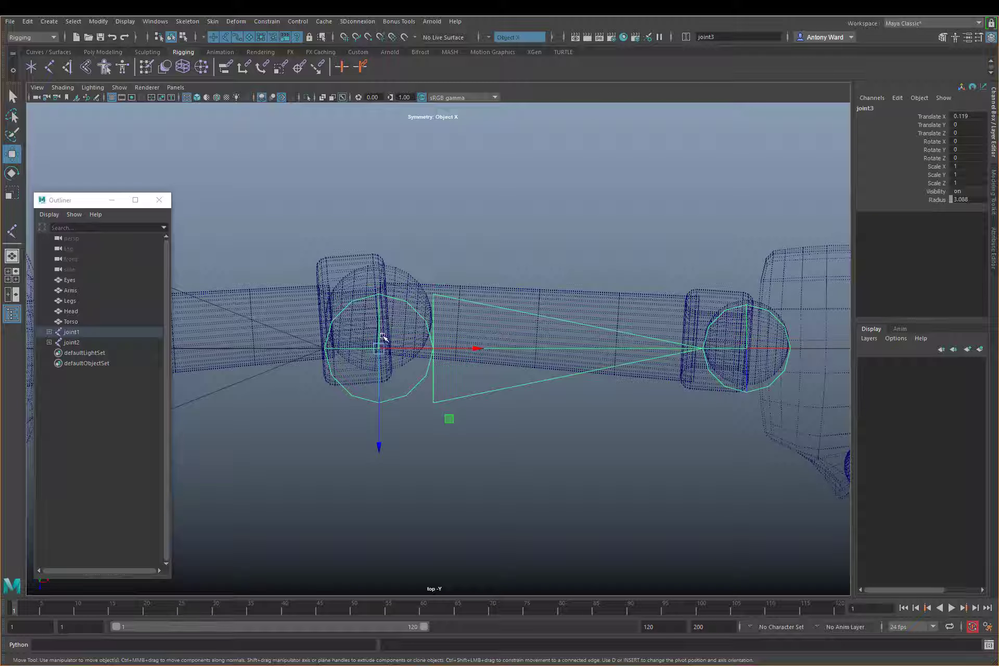
left_click_drag(379, 384, 378, 321)
key("ctrl+z")
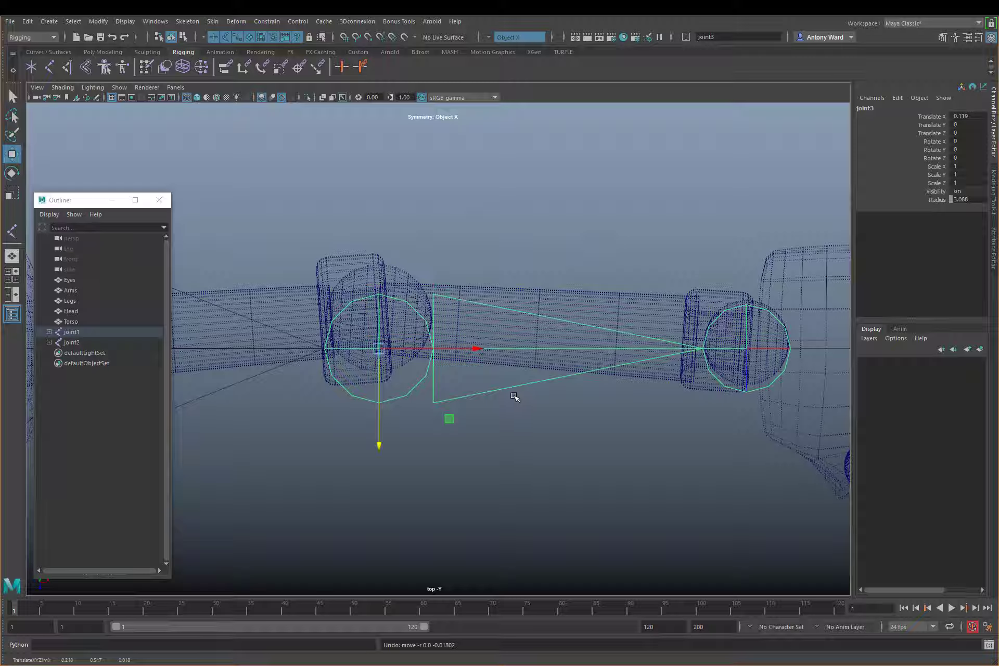
key("d")
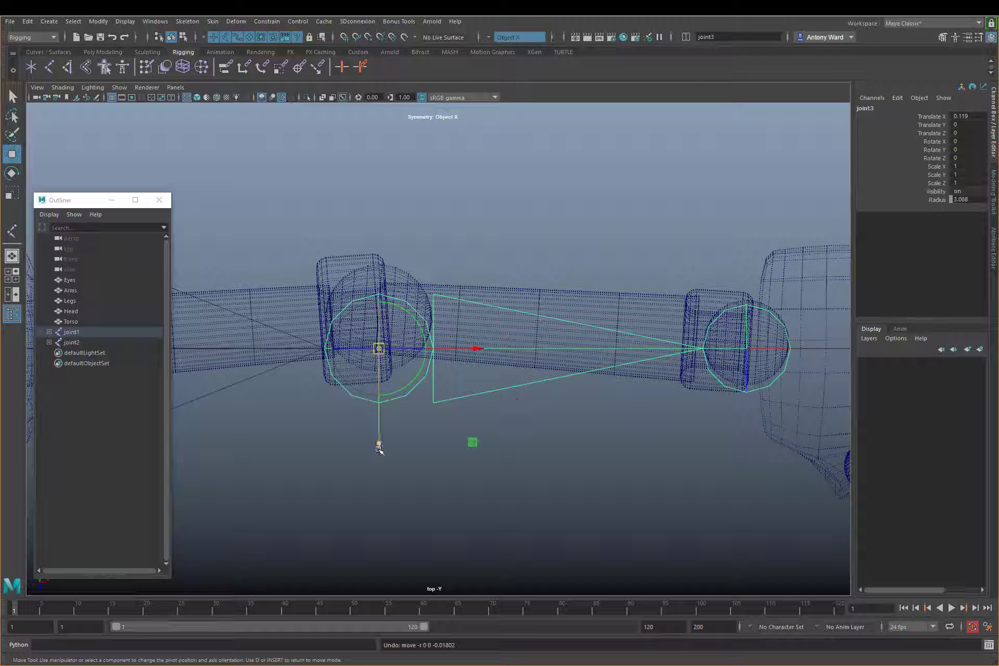
left_click_drag(380, 446, 380, 418)
key("d")
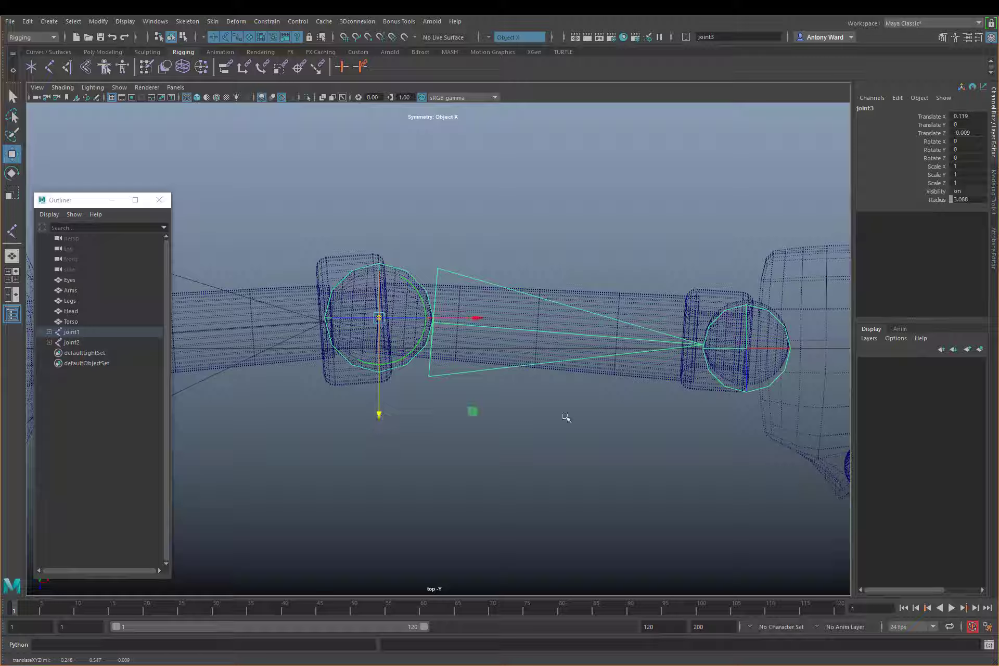
Move the wrist joint to the centre of the wrist ball in the top view, to Translate Z 0.007, and leave pivot editing
left_click(781, 324)
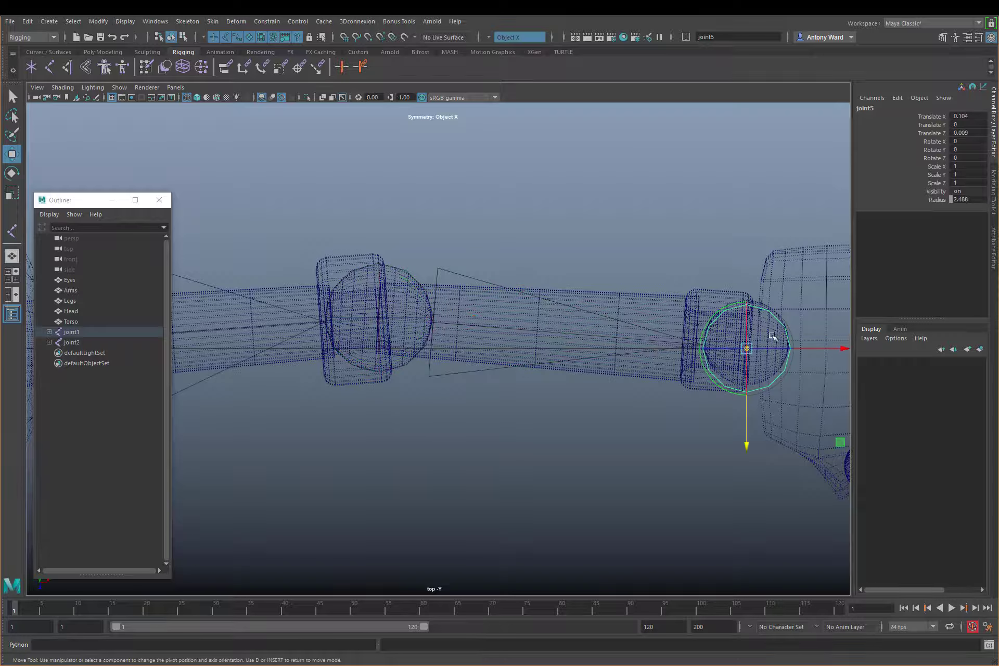
middle_click_drag(655, 367, 432, 376, "alt")
right_click_drag(432, 376, 692, 363, "alt")
left_click_drag(565, 431, 561, 423)
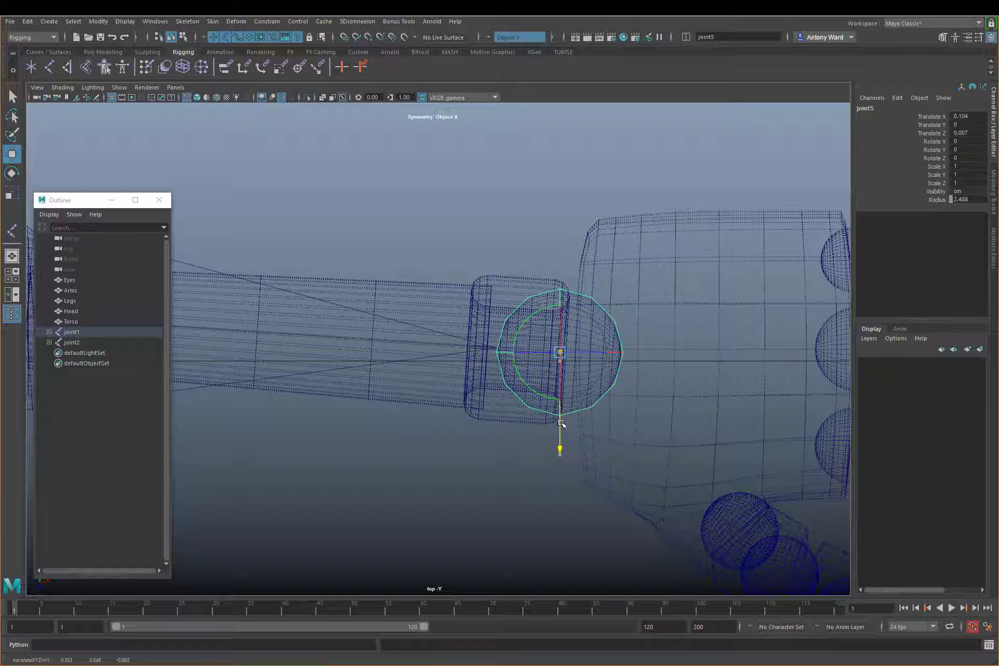
key("Insert")
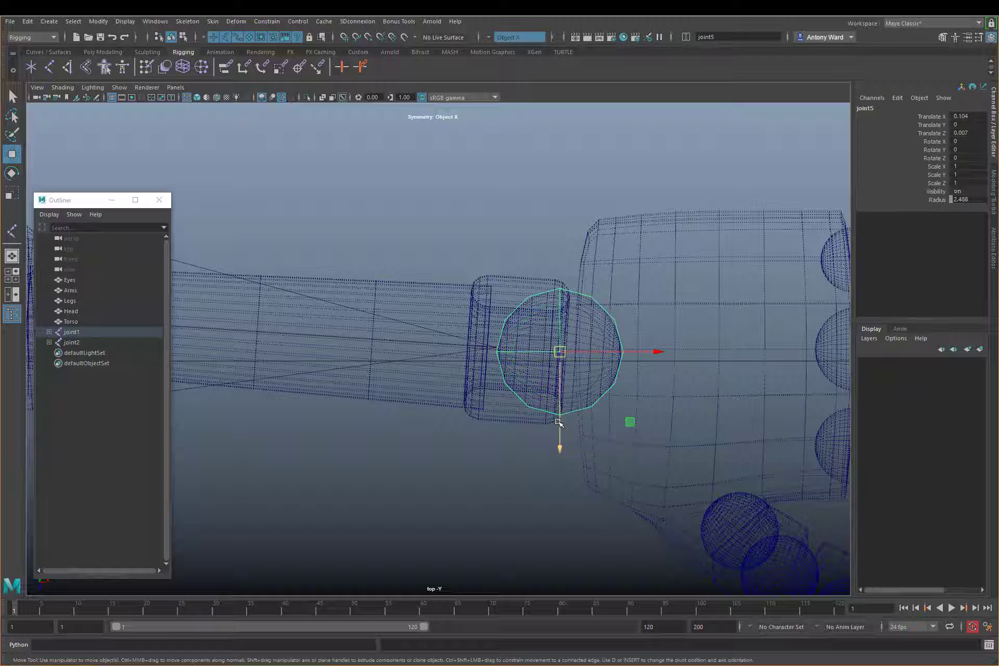
Return to the perspective view, expand both joint hierarchies and delete symmetryConstraint1, symmetryConstraint2 and symmetryConstraint3 from the mirrored chain
key("space")
key("space")
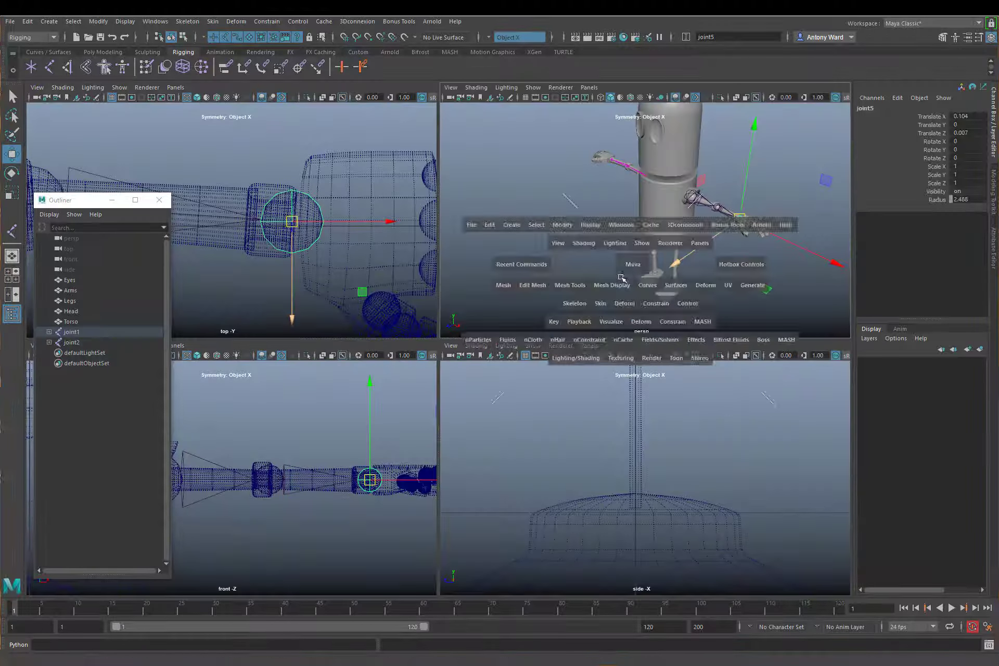
left_click_drag(610, 284, 563, 273, "alt")
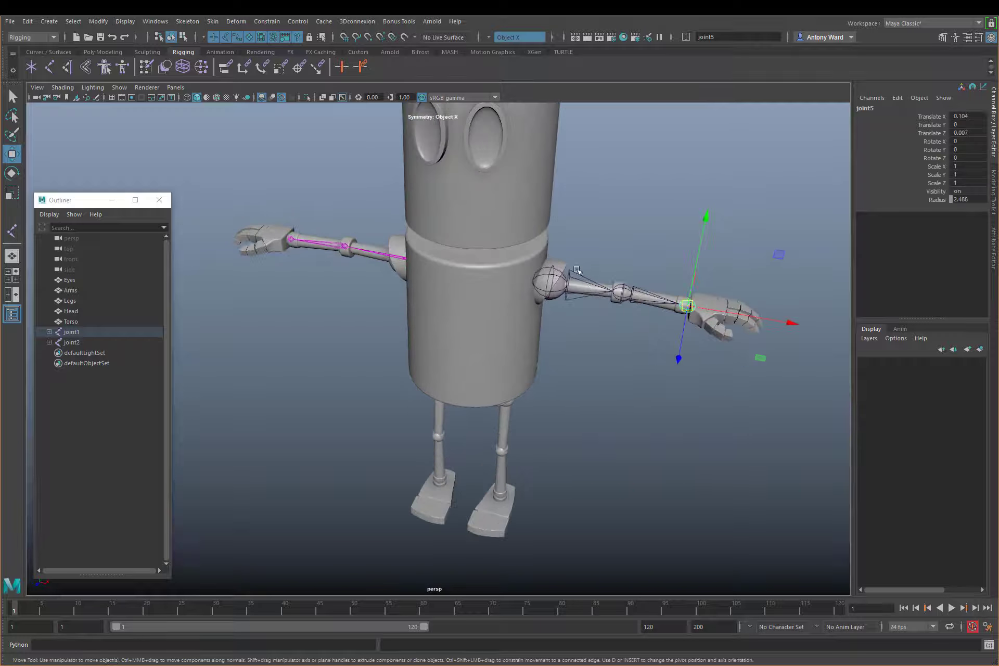
left_click(49, 343, "shift")
left_click(49, 332, "shift")
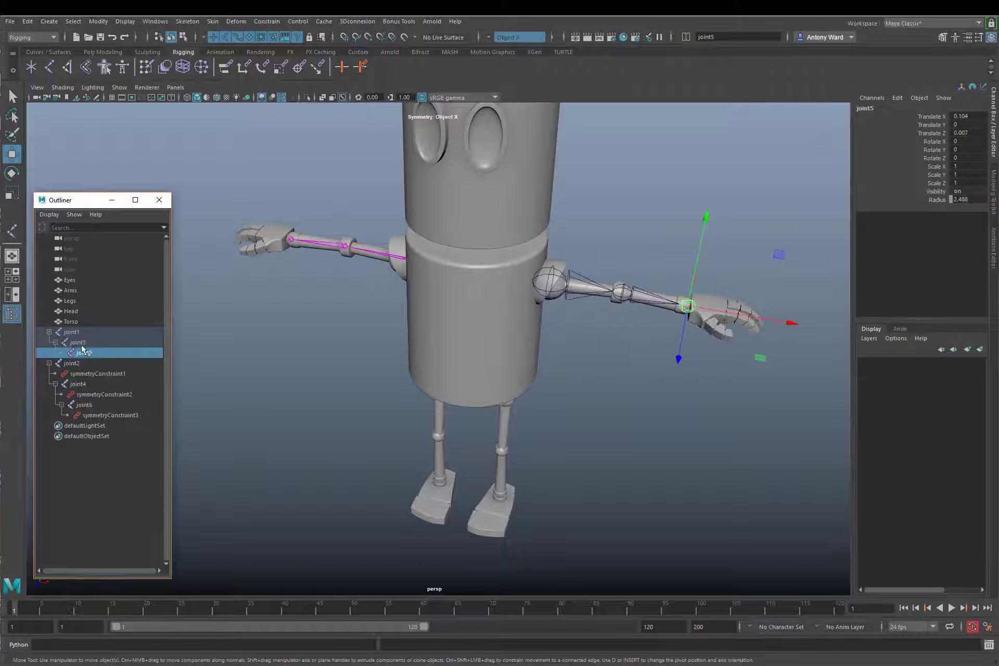
left_click(112, 374)
left_click(125, 395, "ctrl")
left_click(126, 415, "ctrl")
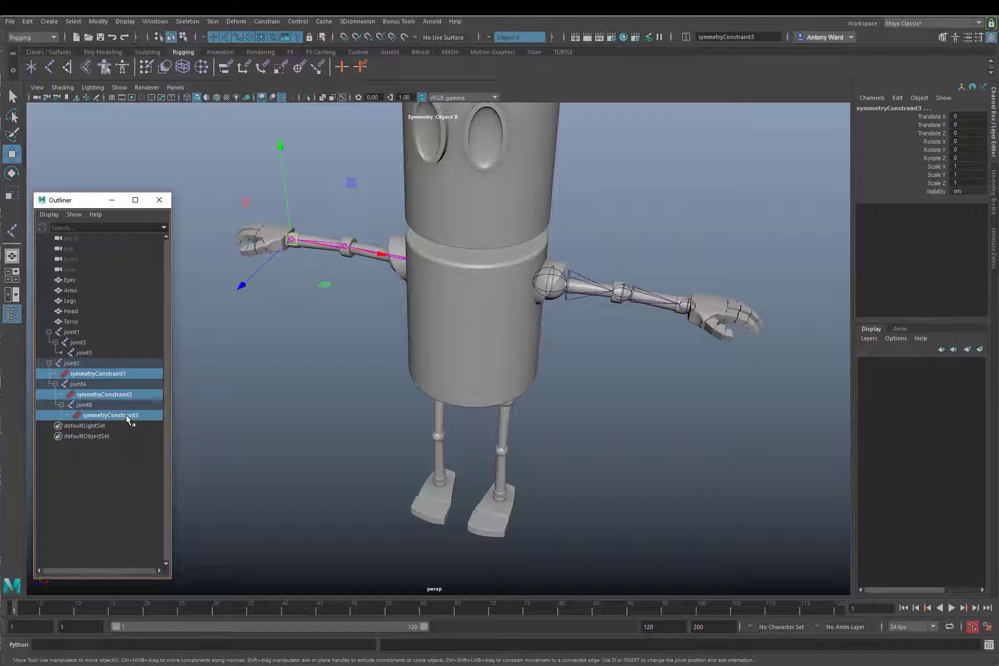
key("Delete")
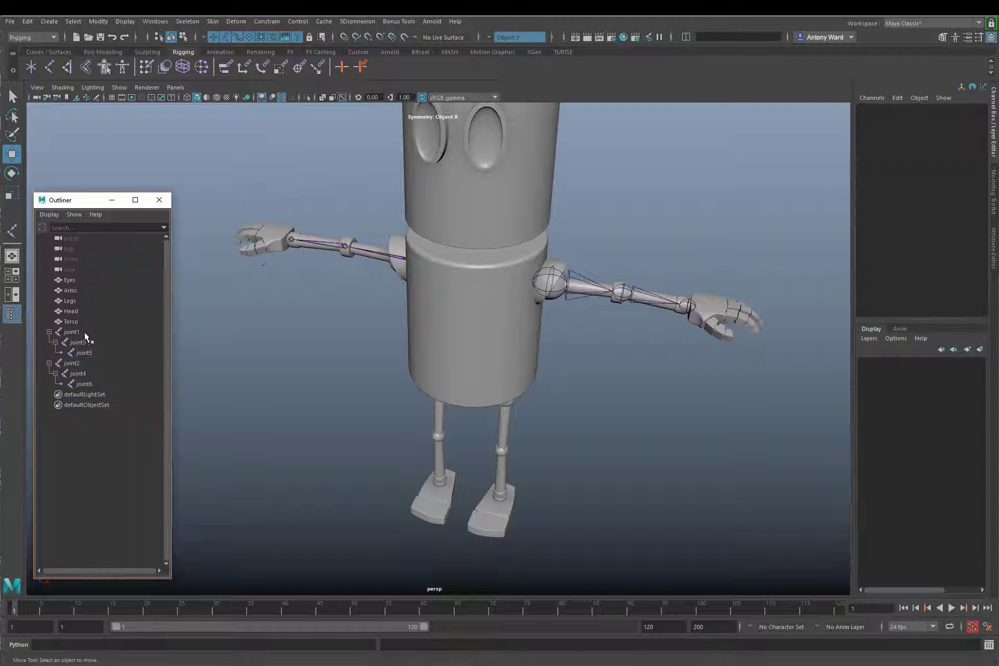
Select all six joints of both arms, set their Radius to 1 and raise it to 1.5
left_click_drag(85, 336, 91, 385)
left_click(975, 200)
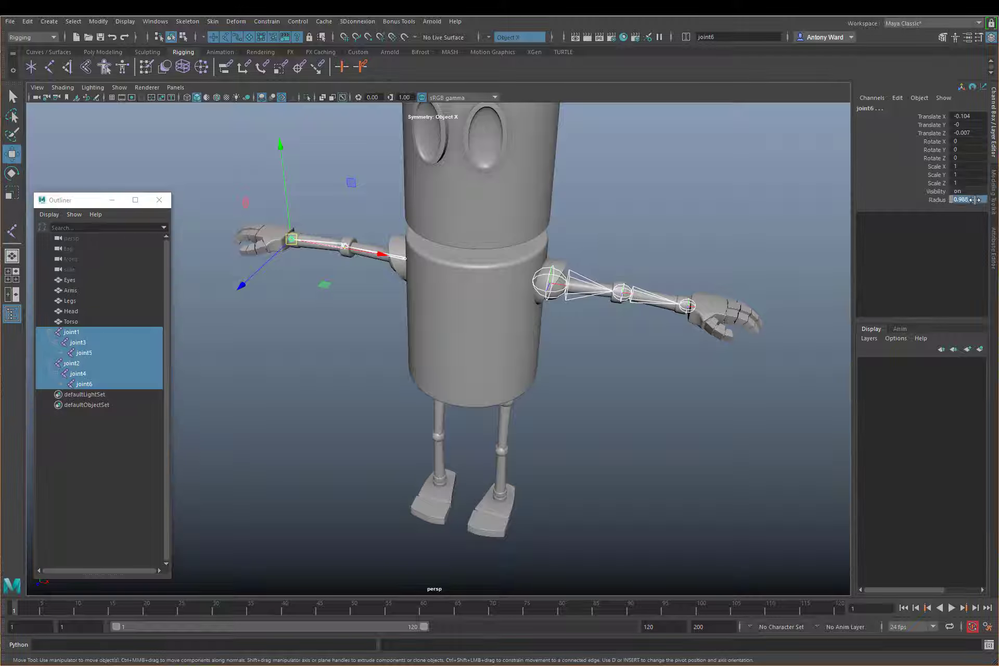
type("1")
key("Return")
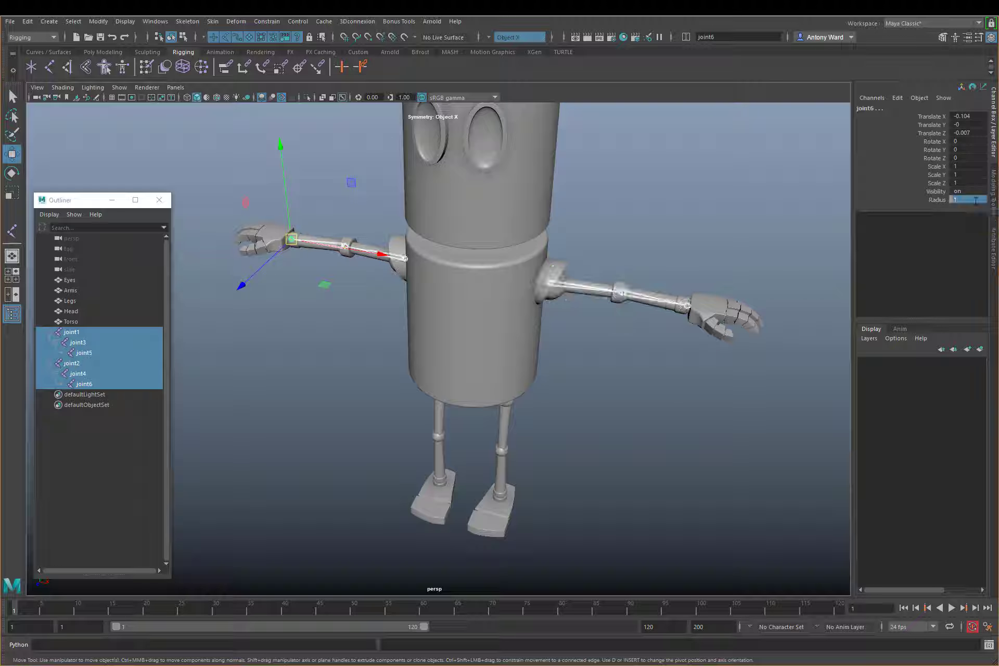
mouse_move(452, 369)
left_mouse_down("alt")
mouse_move(476, 357)
mouse_move(442, 360)
left_mouse_up("alt")
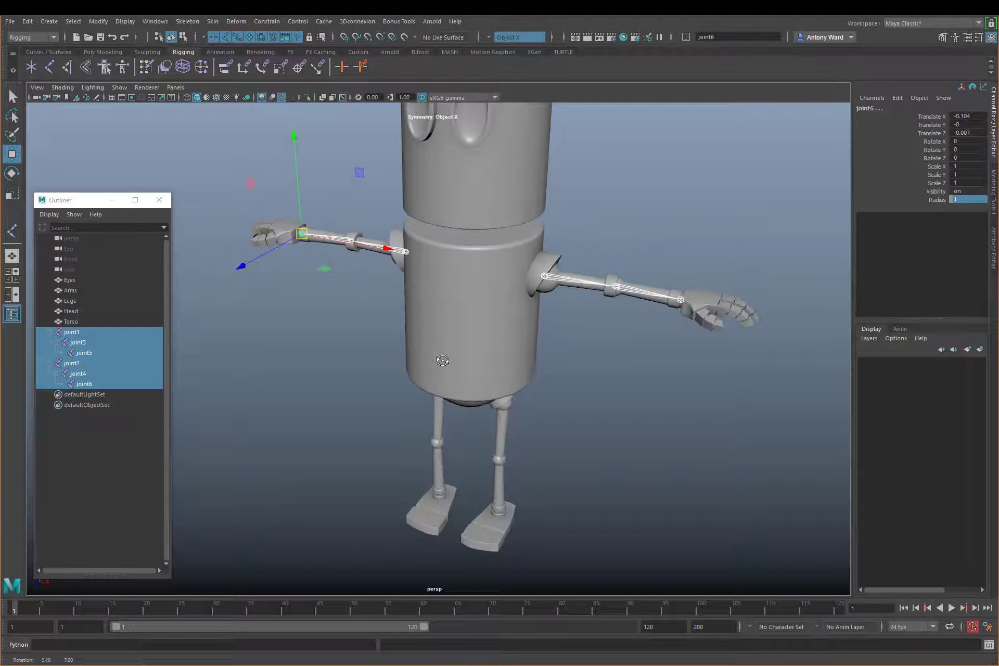
middle_click_drag(594, 333, 518, 364, "alt")
right_click_drag(518, 364, 554, 359, "alt")
double_click(967, 199)
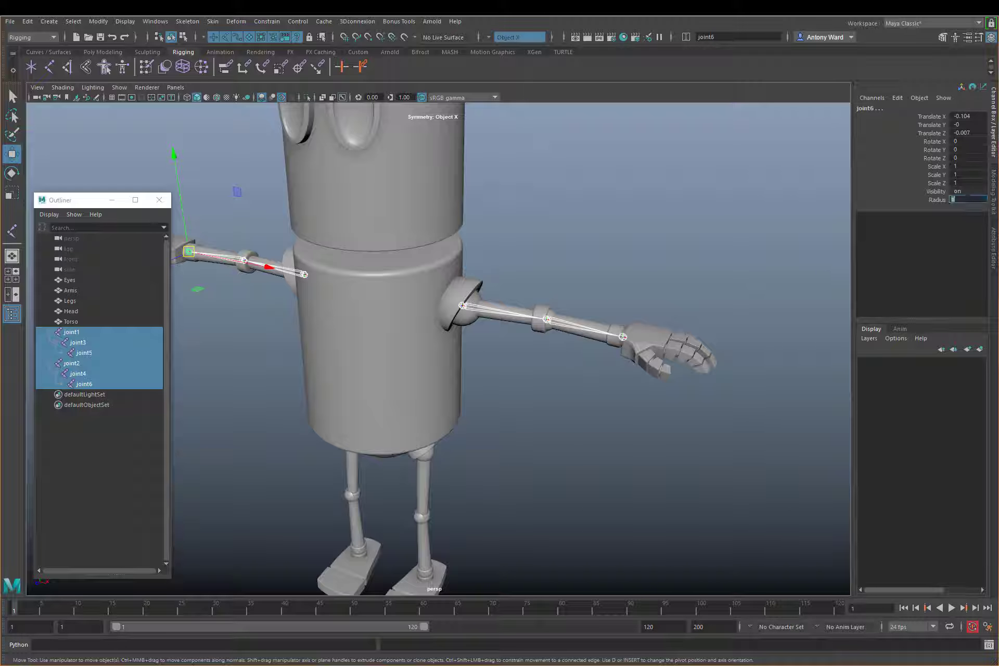
type(".5")
key("Return")
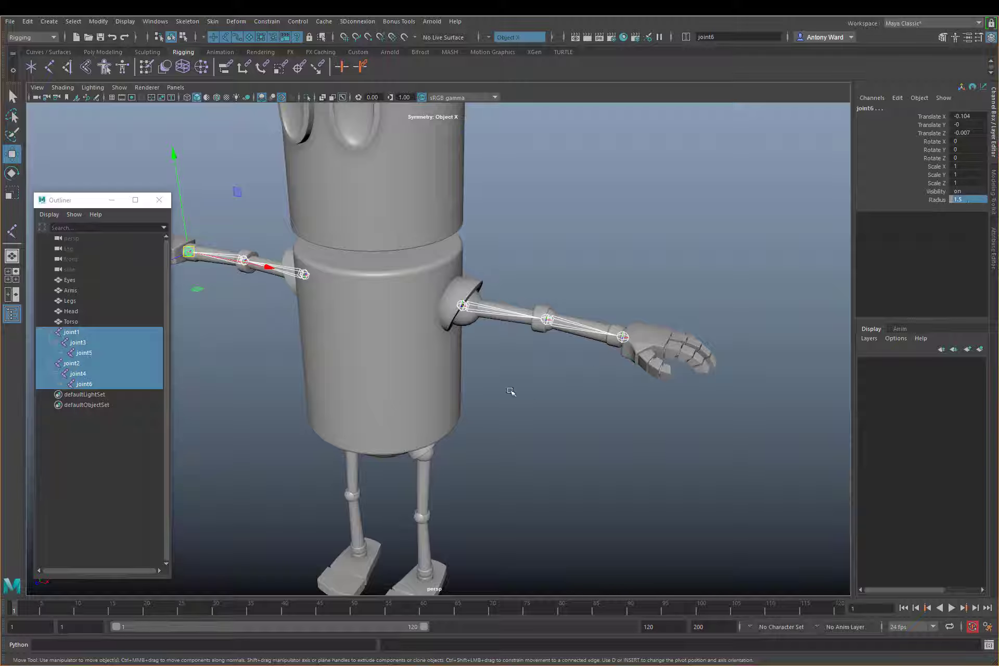
Inspect both resized arm chains in the perspective view, selecting each shoulder joint in turn
left_click_drag(511, 391, 489, 388, "alt")
right_click_drag(488, 389, 413, 383, "alt")
middle_click_drag(413, 384, 471, 376, "alt")
left_click(595, 290)
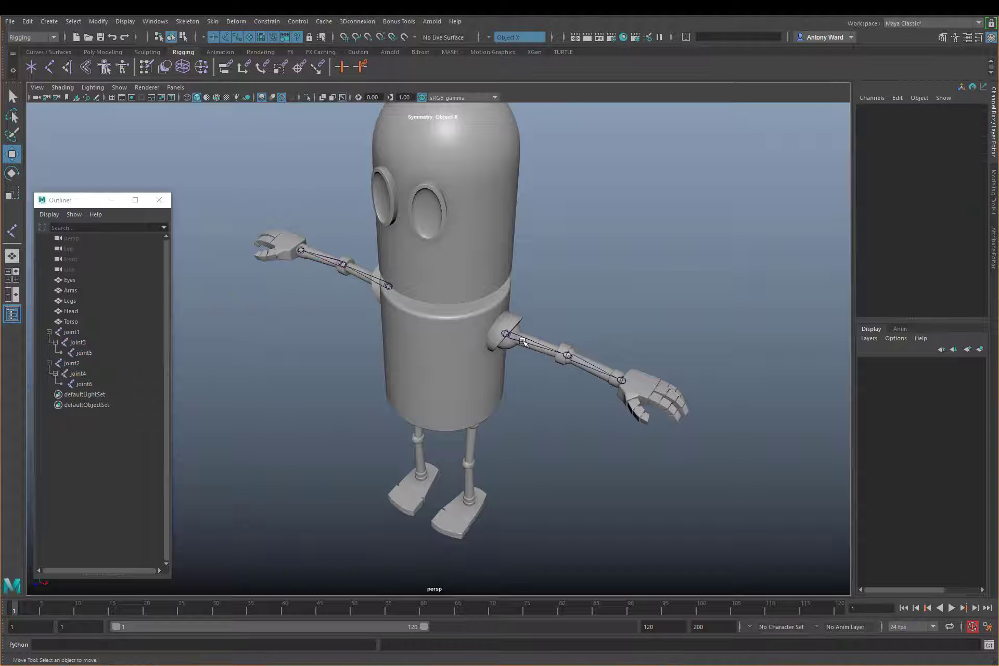
left_click(523, 342)
left_click(364, 275)
left_click_drag(451, 368, 528, 319, "alt")
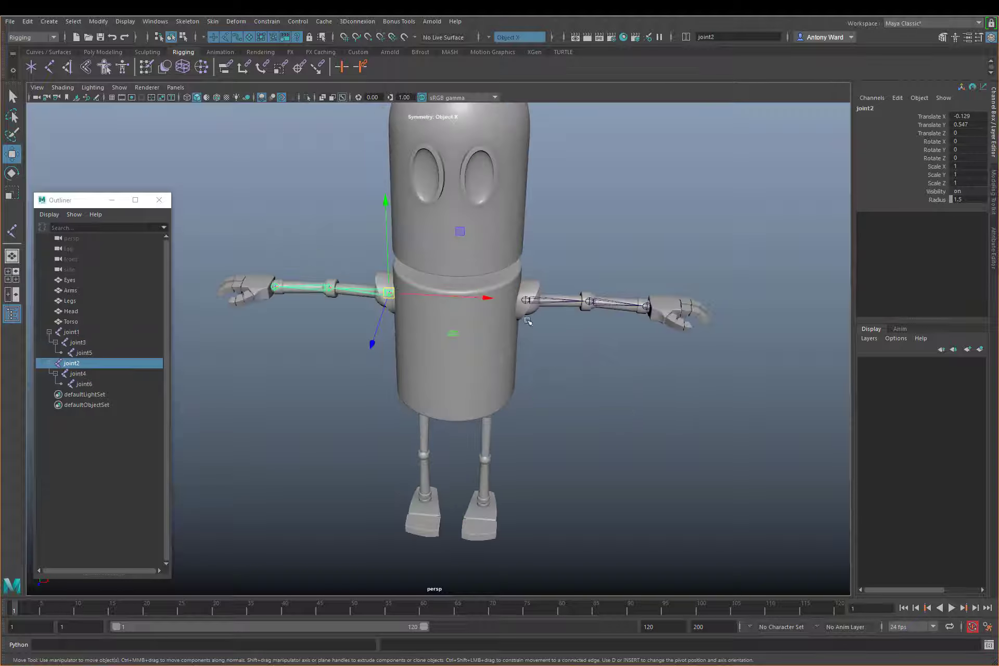
Select joint1, the root of the first arm chain, and rename it l_shoulder
left_click(538, 305)
double_click(75, 332)
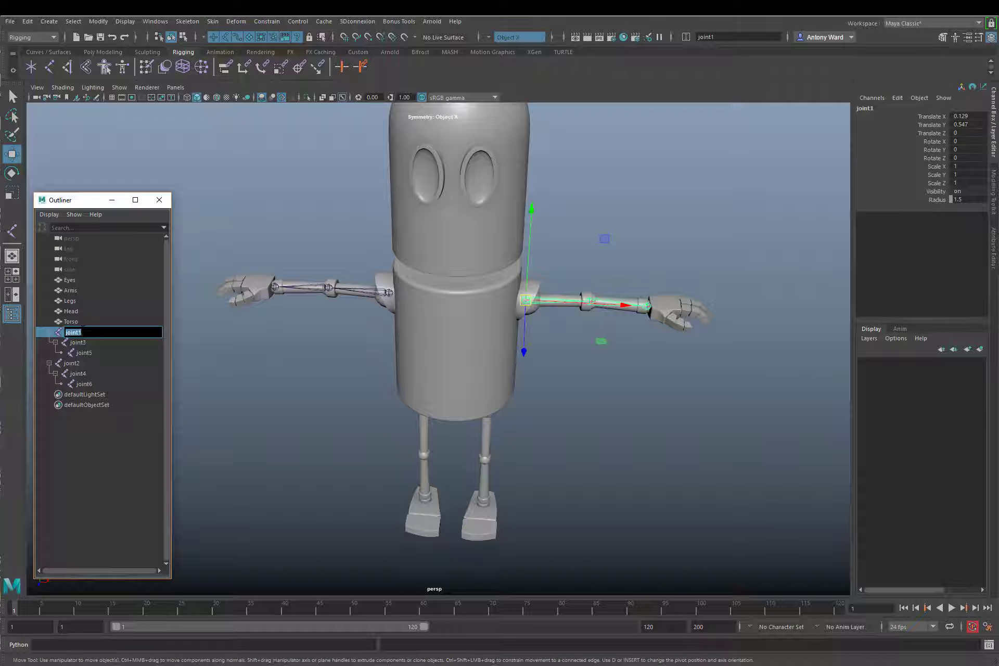
type("l_shou")
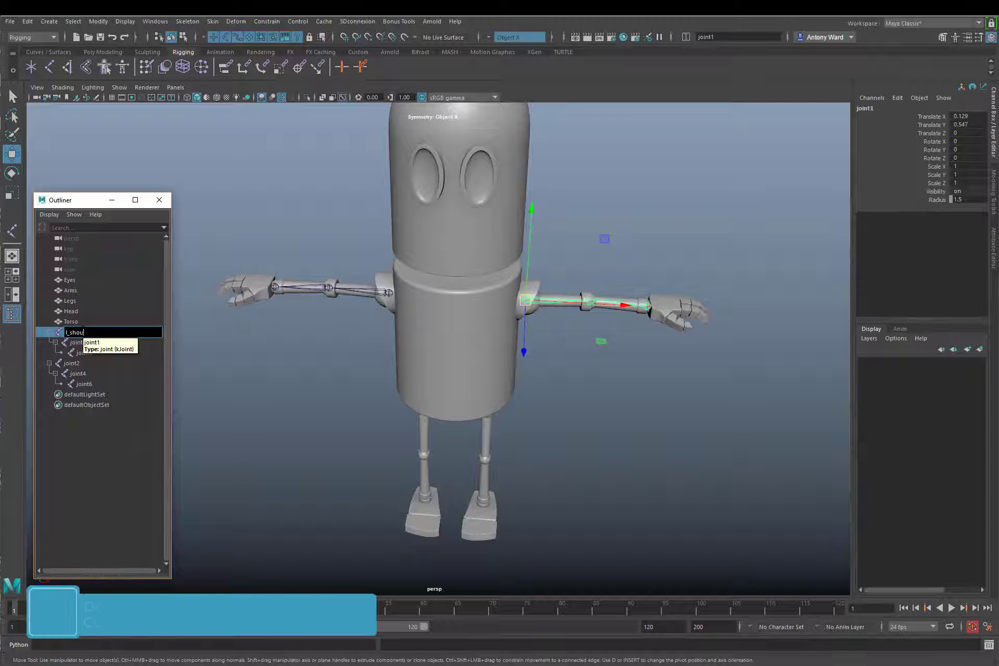
type("lder")
key("Return")
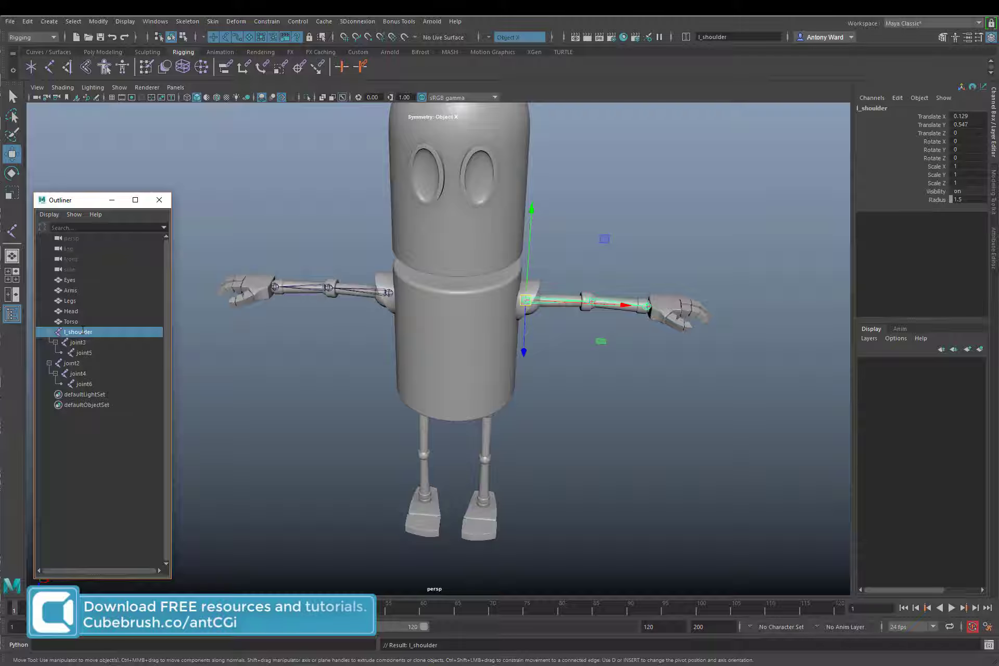
Copy the name l_shoulder to joint2, the root of the second arm chain, and change its prefix to make it r_shoulder
double_click(84, 332)
key("ctrl+c")
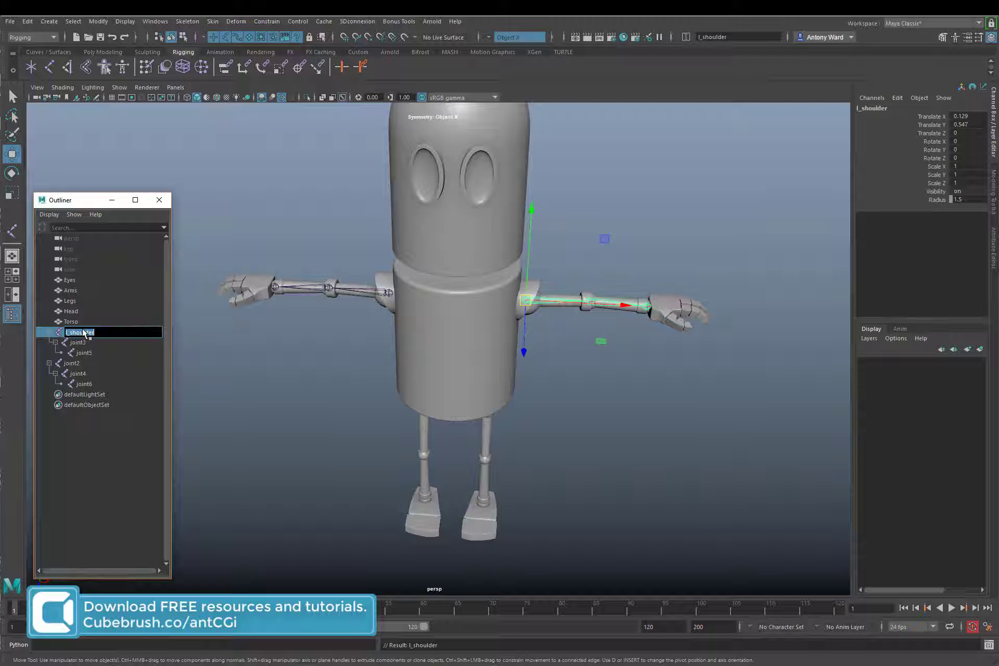
double_click(78, 364)
key("ctrl+v")
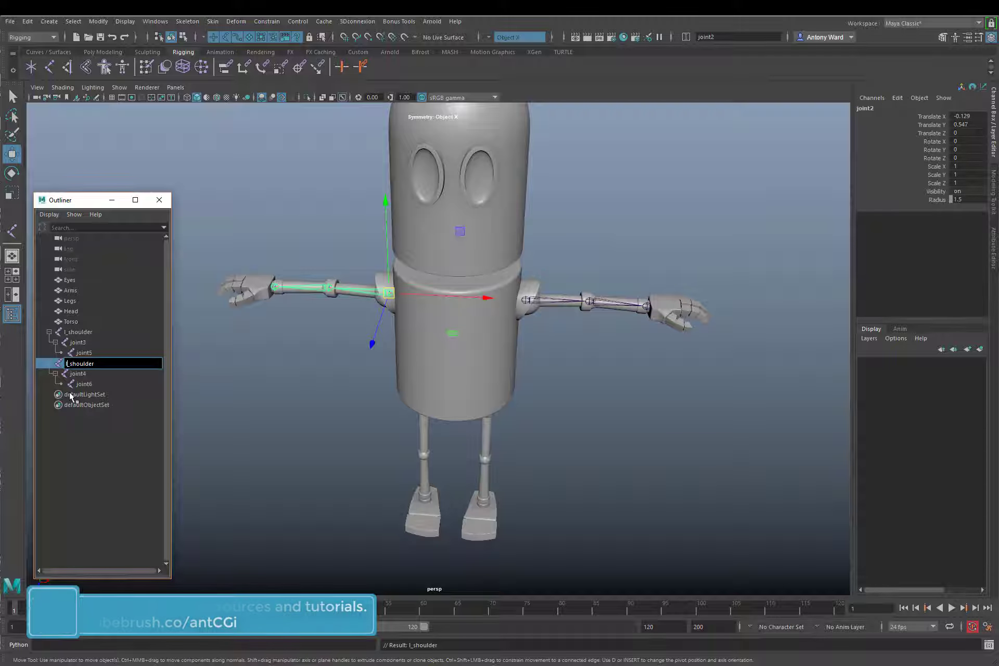
key("BackSpace")
type("r")
key("Return")
Rename the middle arm joints, joint3 as l_elbow and joint4 as r_elbow
left_click(81, 343)
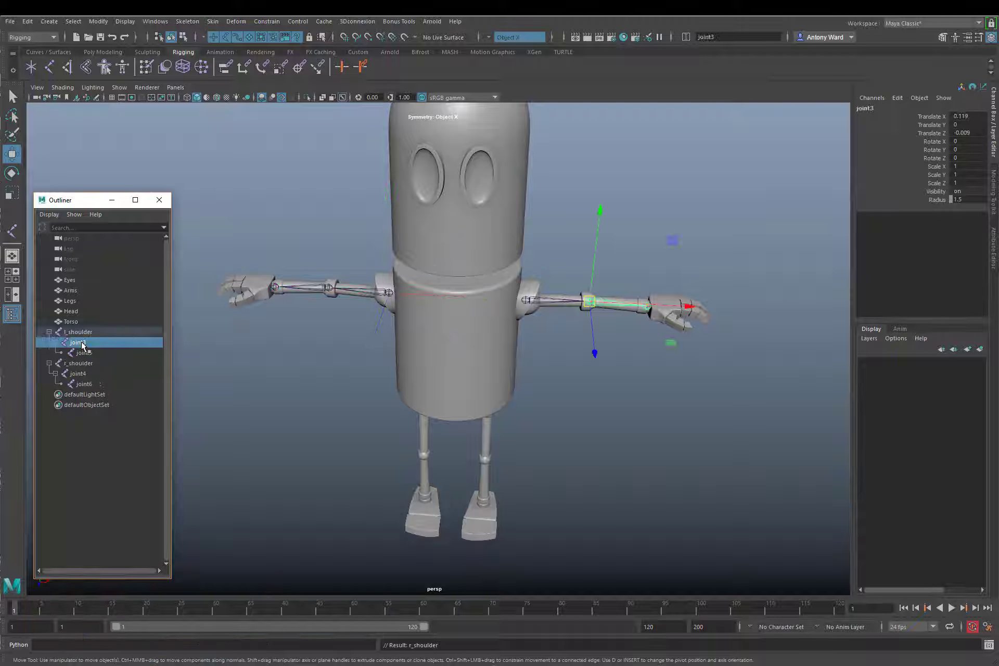
double_click(82, 344)
type("l_el")
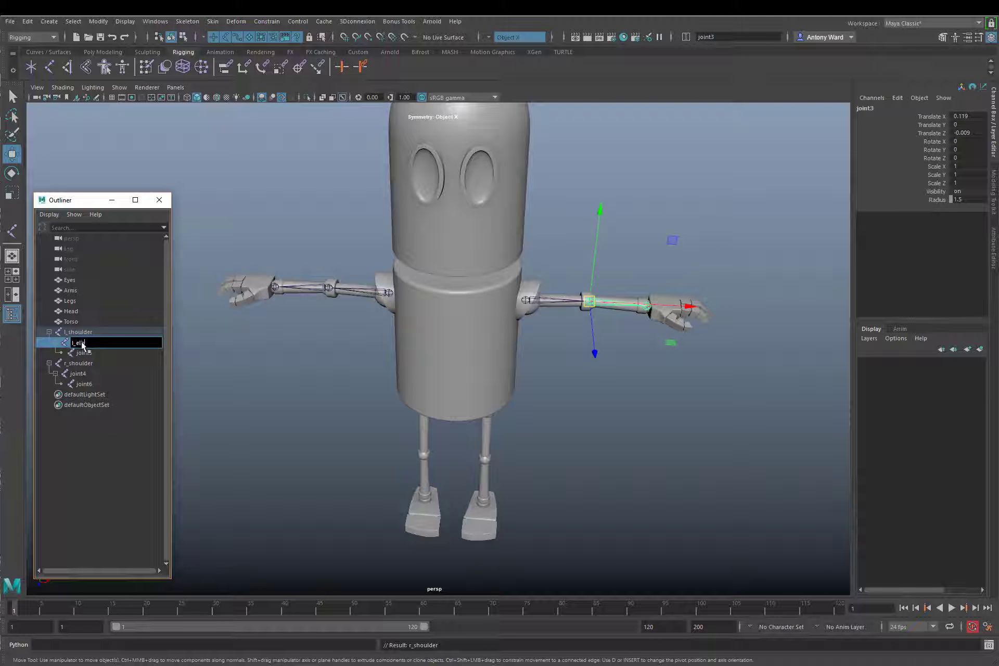
key("ctrl+a")
key("ctrl+c")
double_click(78, 374)
key("ctrl+v")
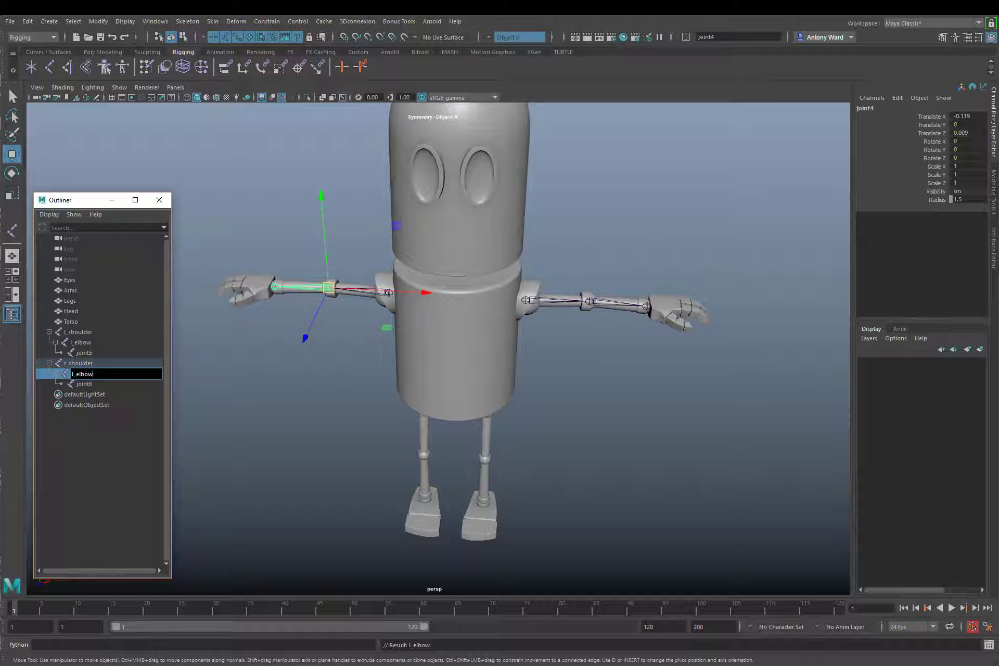
key("Delete")
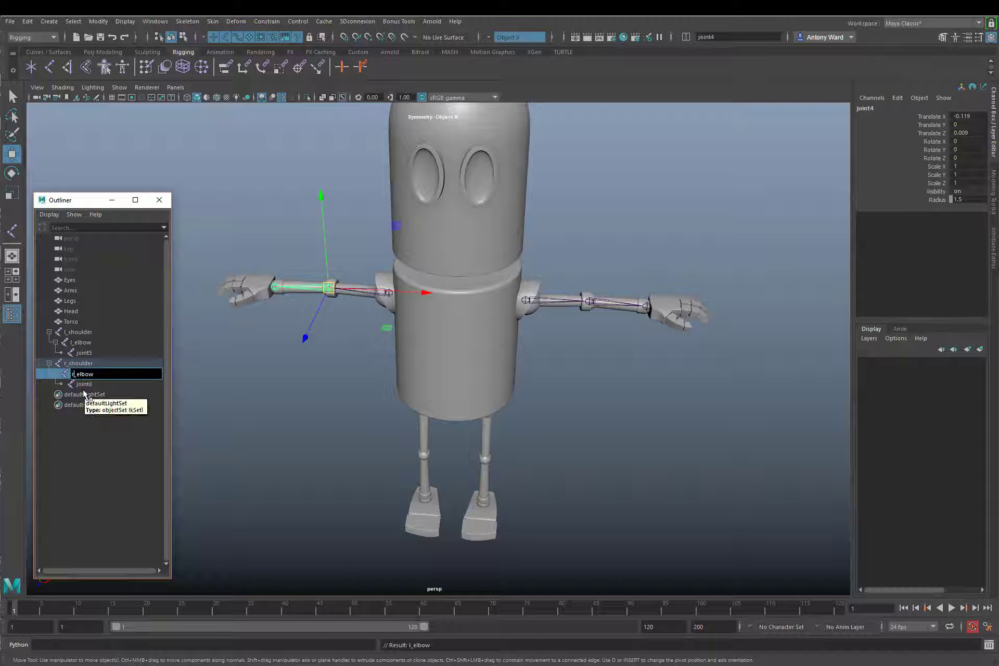
type("r")
Rename the end joints of the arm chains, joint5 as l_wrist and joint6 as r_wrist
double_click(107, 353)
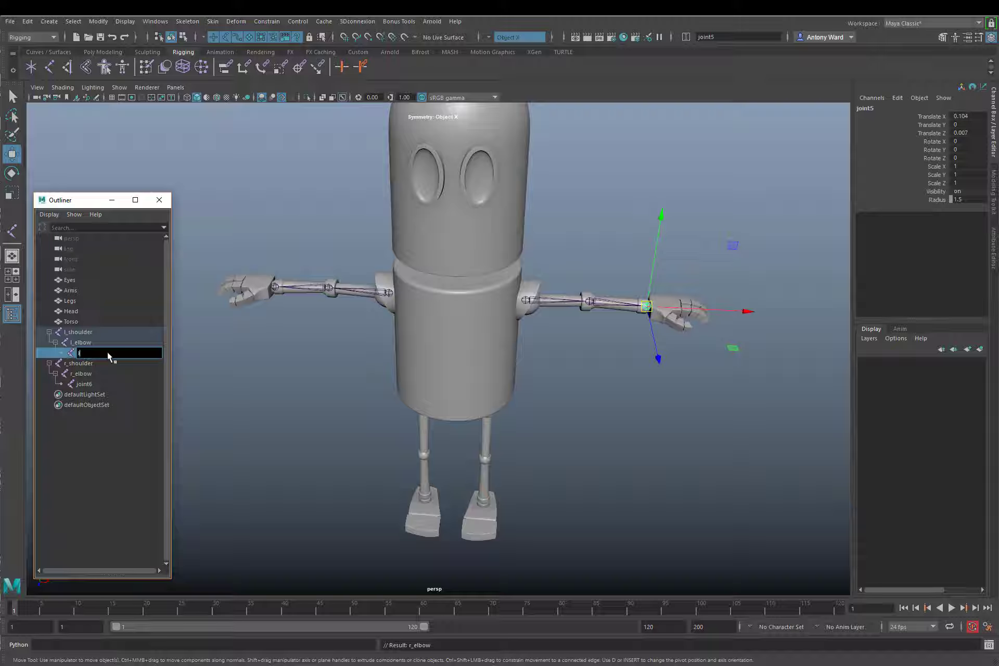
type("l_wrist")
key("Return")
key("ctrl+c")
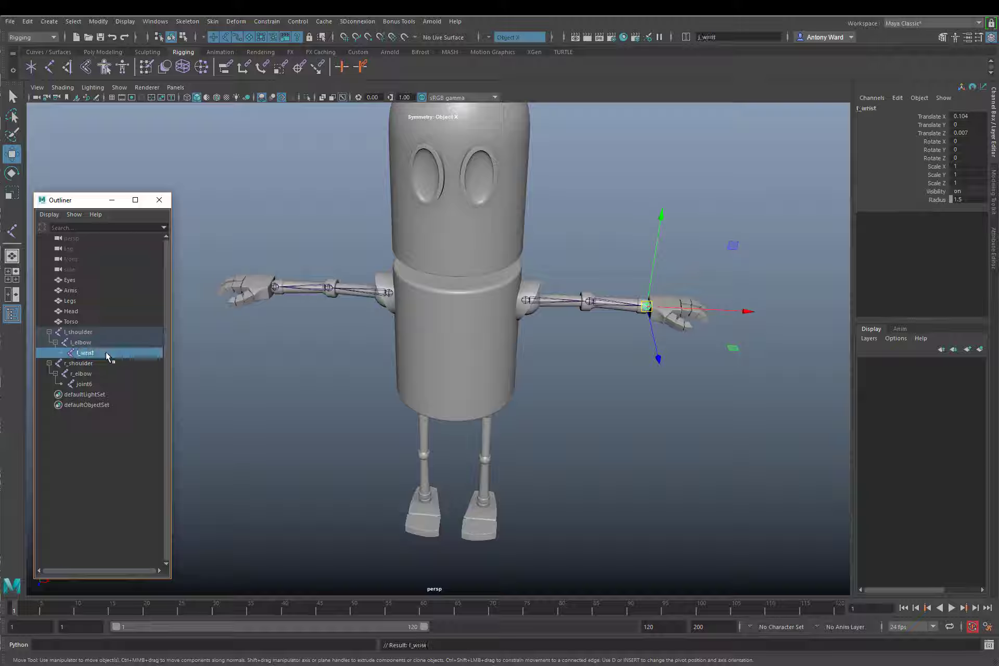
double_click(84, 384)
key("ctrl+v")
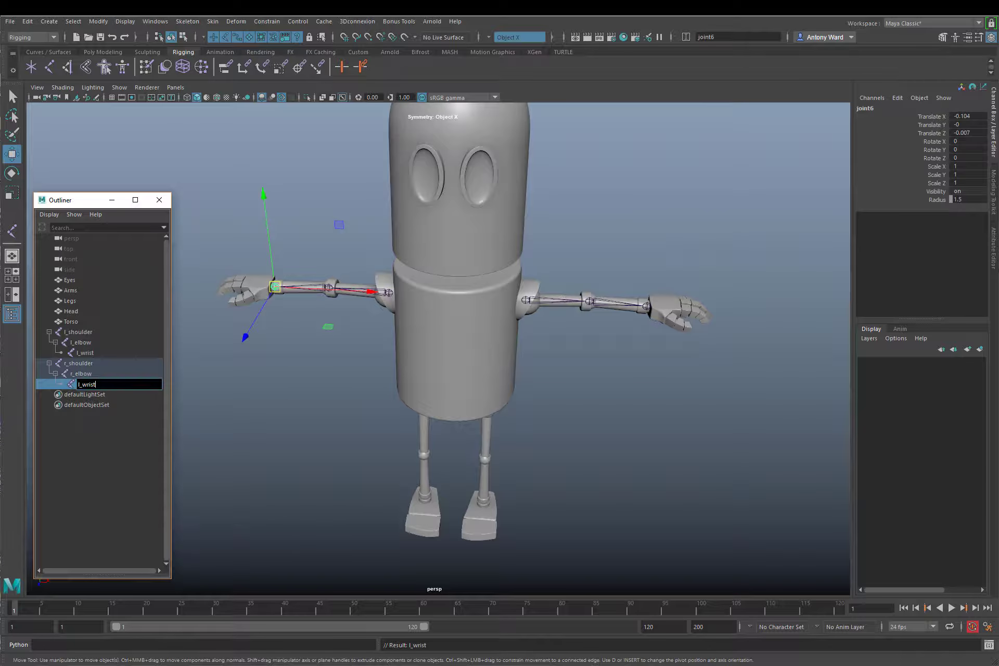
key("BackSpace")
type("r")
key("Return")
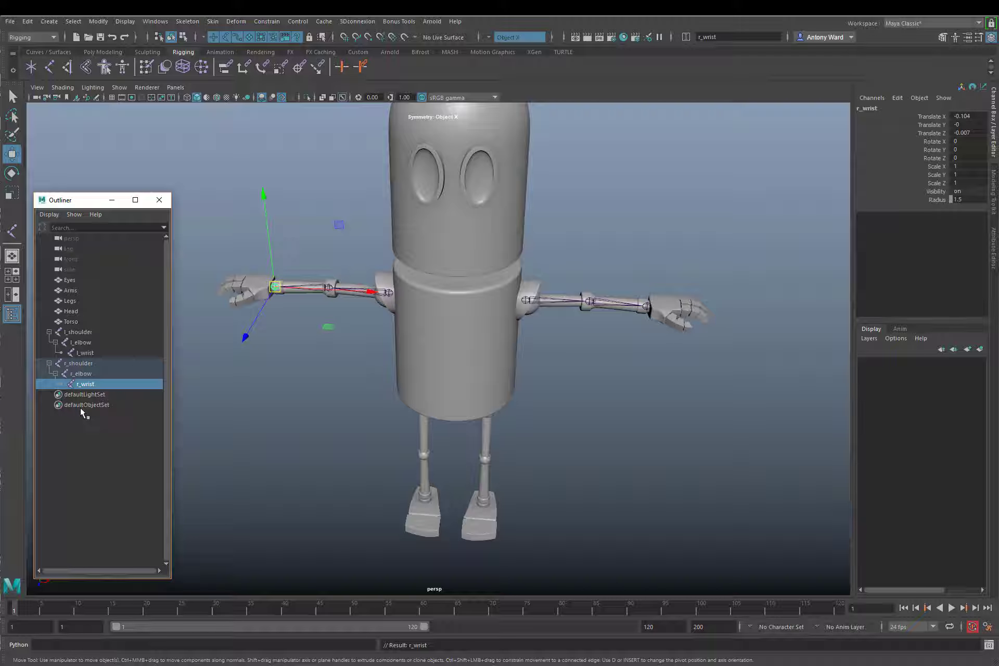
Examine both named arm chains in the perspective view, selecting the left and right shoulder joints separately and together
left_click(798, 430)
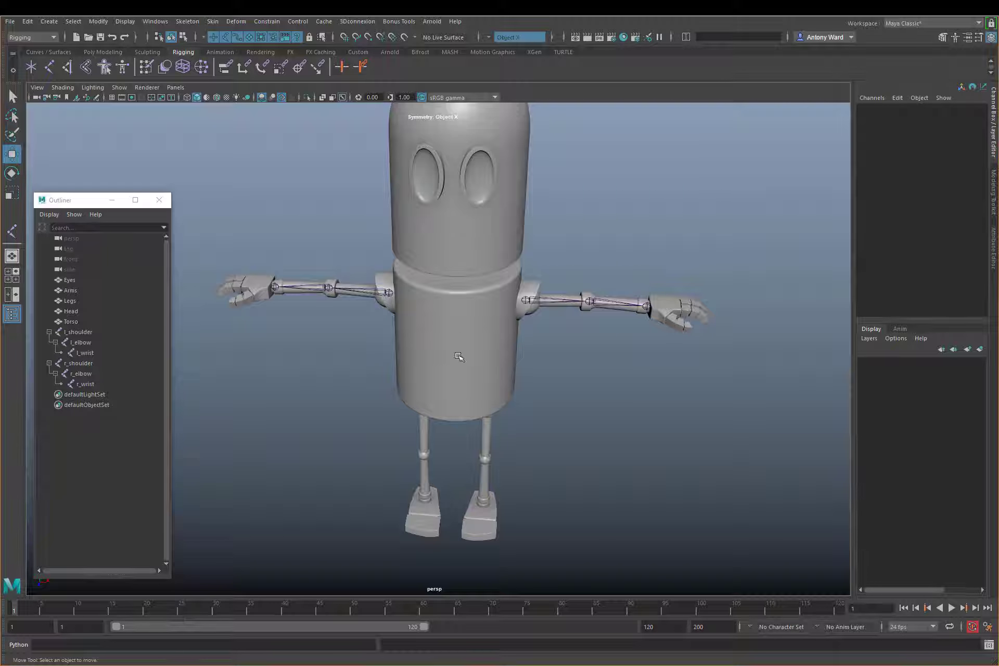
left_click(526, 301)
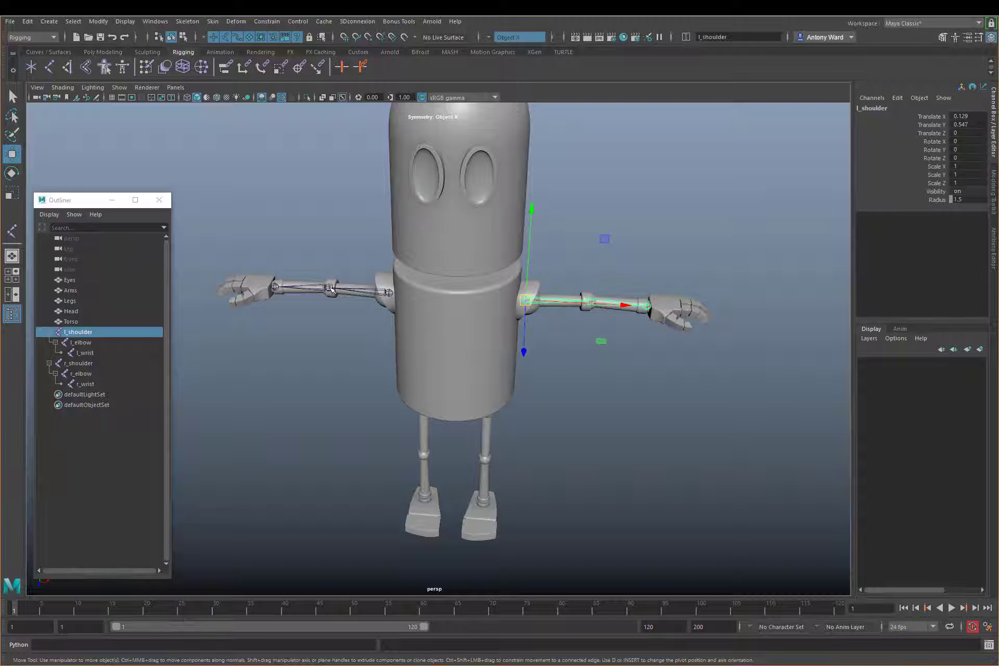
left_click(655, 428)
left_click_drag(535, 408, 511, 357, "alt")
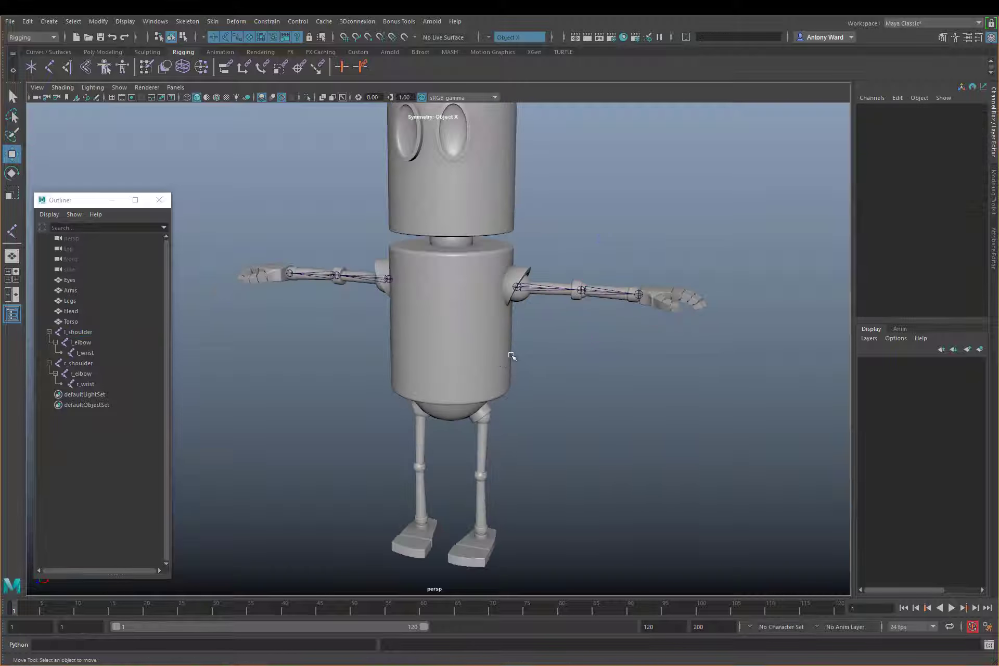
left_click(390, 279)
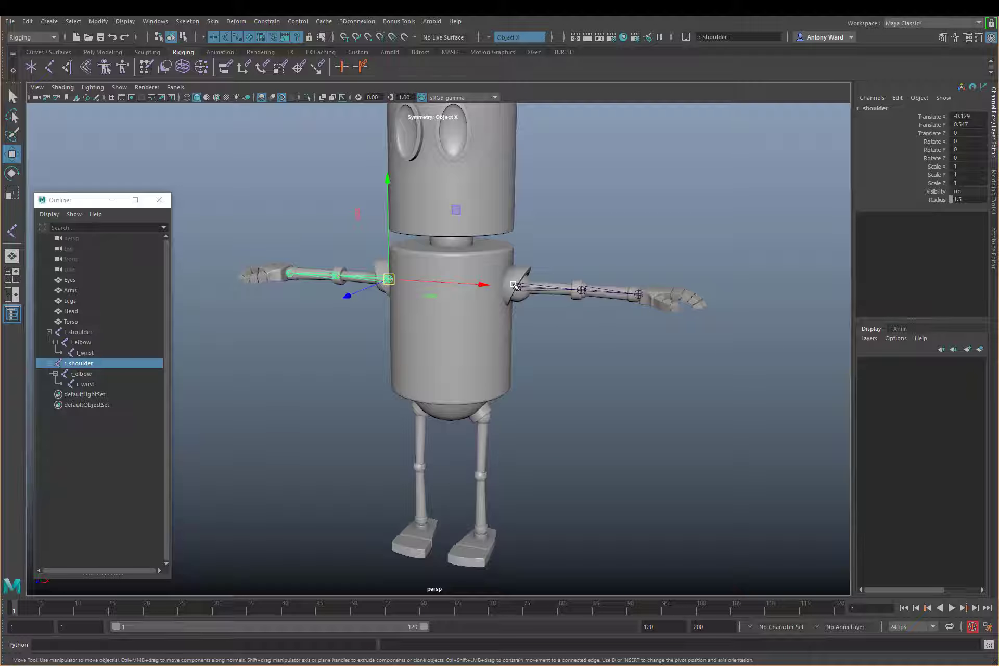
left_click(514, 285, "shift")
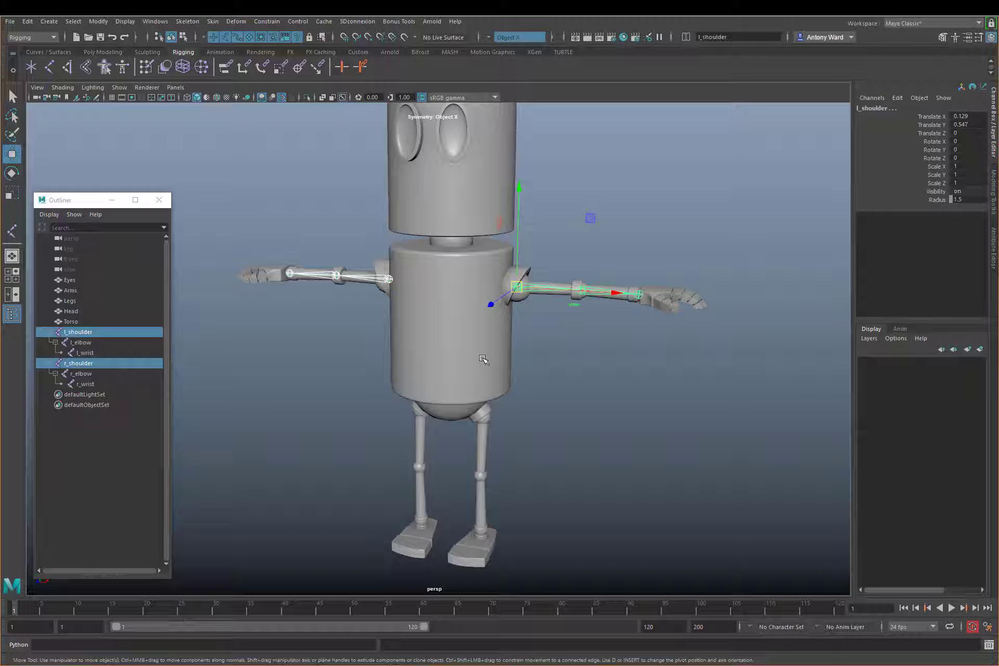
left_click(715, 385)
middle_click_drag(512, 371, 504, 303, "alt")
left_click(536, 210)
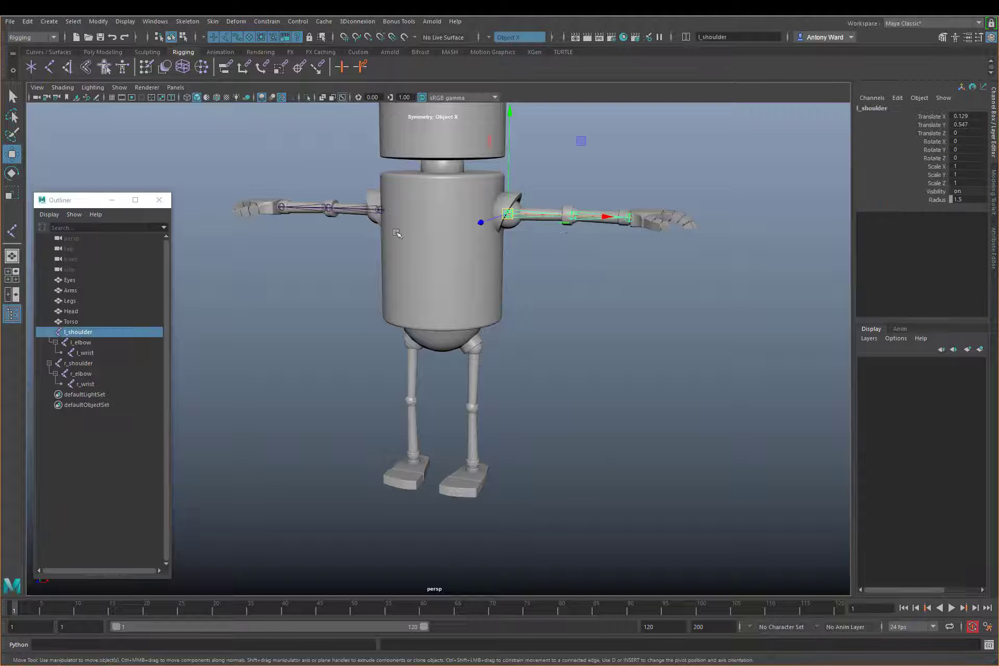
left_click(364, 208)
left_click(606, 345)
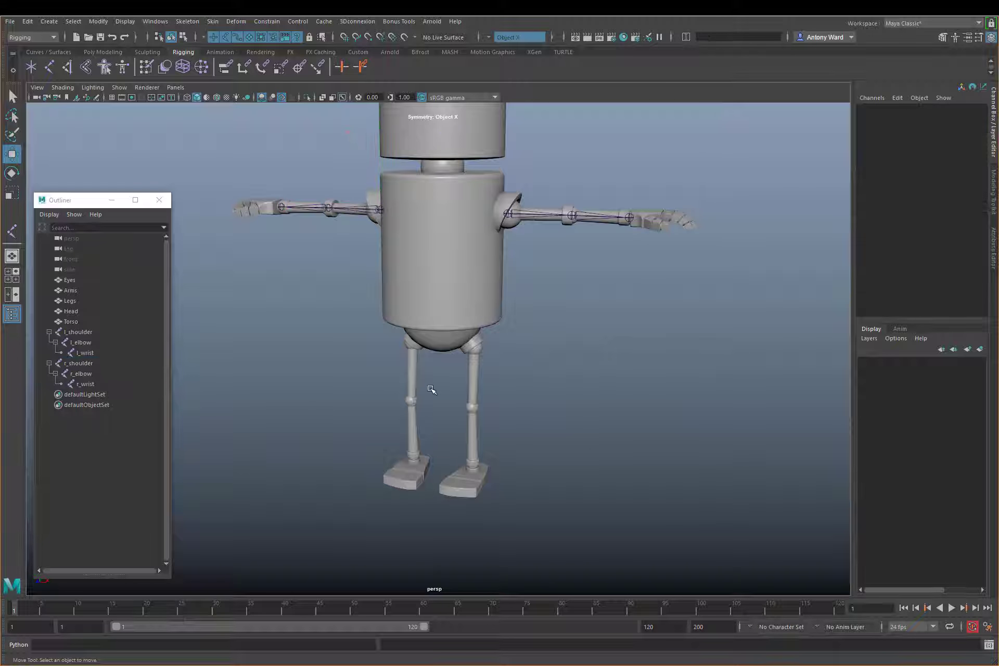
In the front view, start a new chain with the Joint tool by placing a hip joint at the centre of the hip ball
key("space")
key("space")
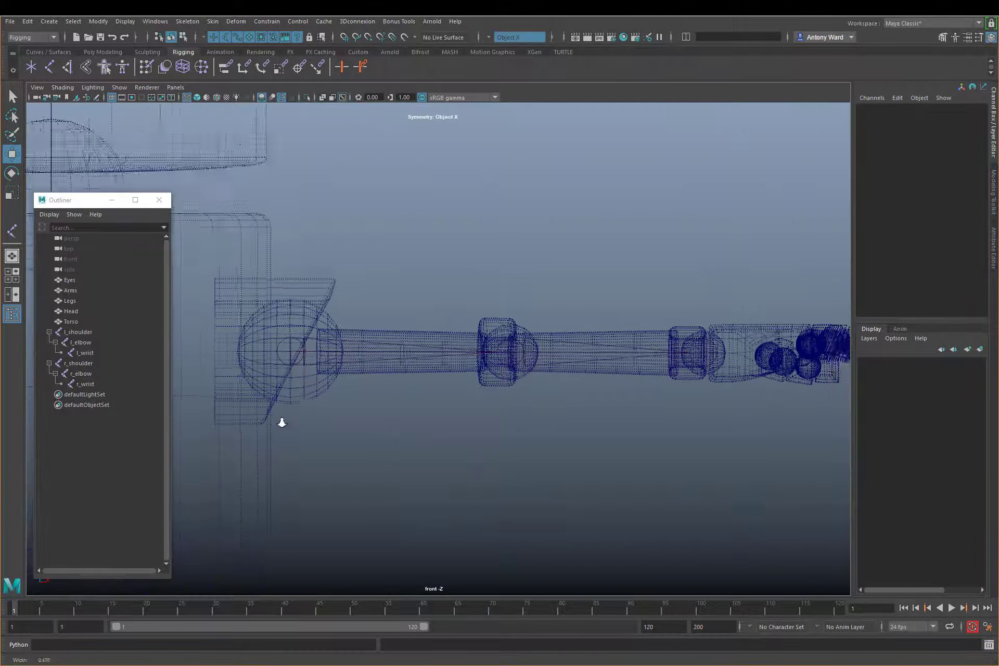
middle_click_drag(281, 422, 654, 114, "alt")
middle_click_drag(520, 503, 589, 211, "alt")
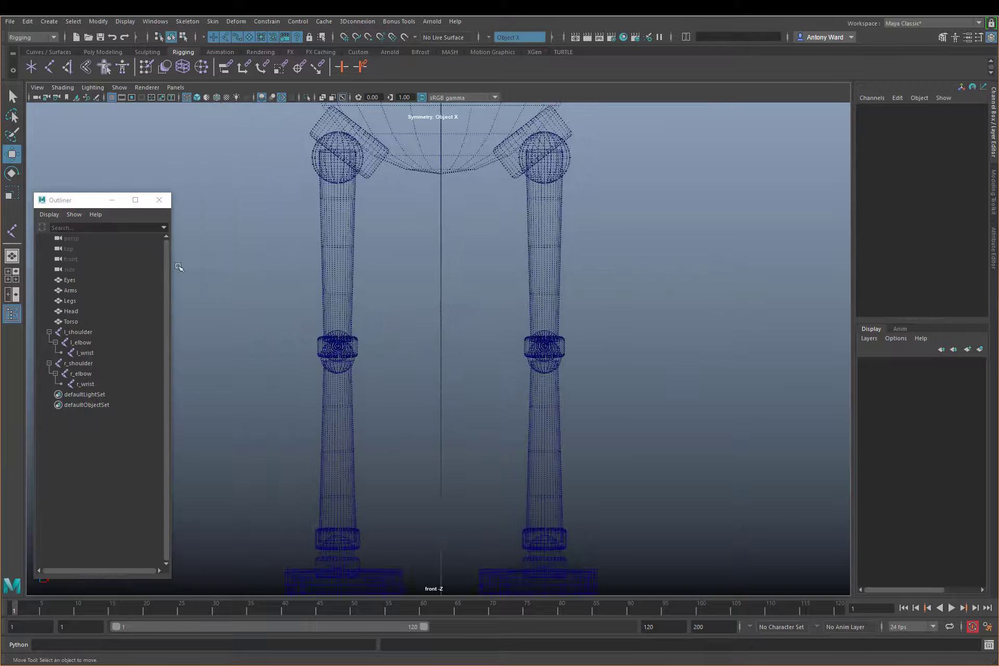
left_click(14, 232)
right_click_drag(473, 216, 817, 305, "alt")
middle_click_drag(651, 270, 571, 346, "alt")
right_click_drag(571, 345, 599, 290, "alt")
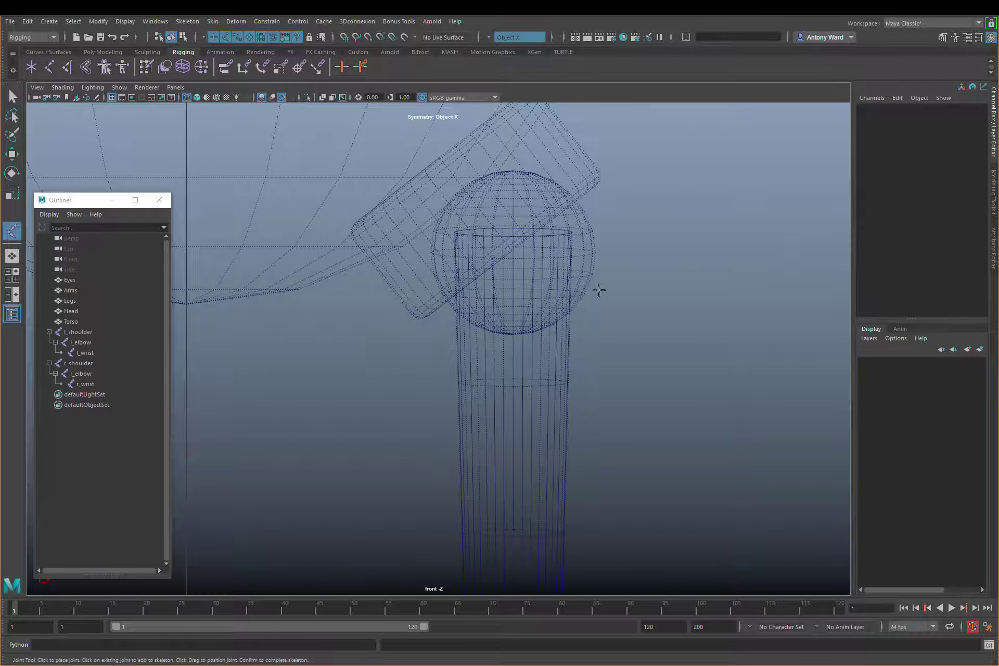
left_click(513, 252)
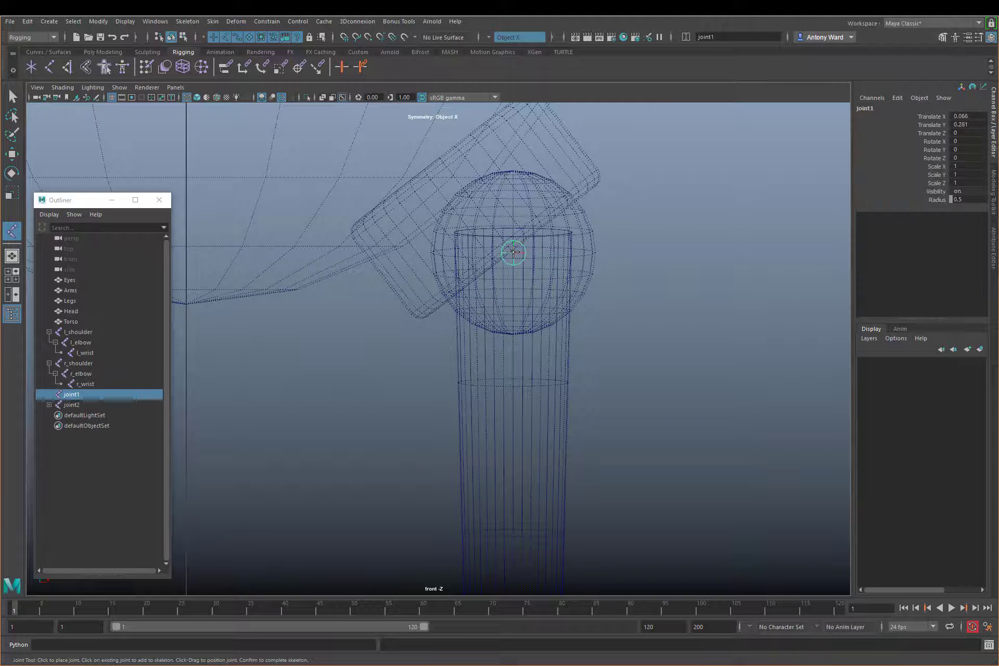
Add a knee joint and an ankle joint at the centres of their balls and complete the leg chain
middle_click_drag(676, 399, 564, 118, "alt")
right_click_drag(650, 167, 803, 207, "alt")
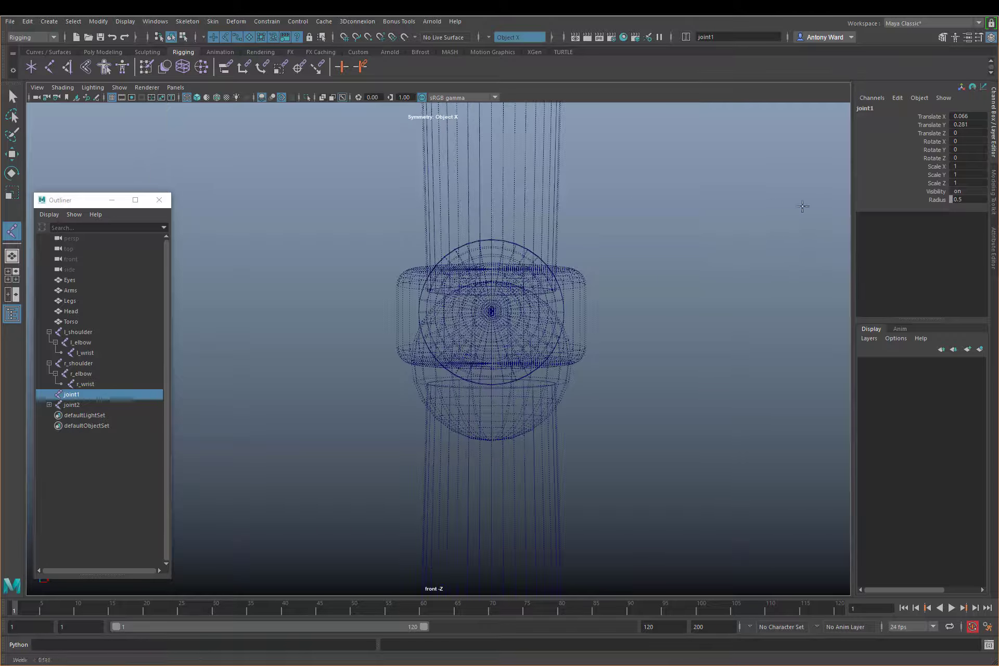
left_click(492, 361)
middle_click_drag(651, 505, 645, 183, "alt")
middle_click_drag(614, 580, 608, 86, "alt")
middle_click_drag(602, 377, 567, 338, "alt")
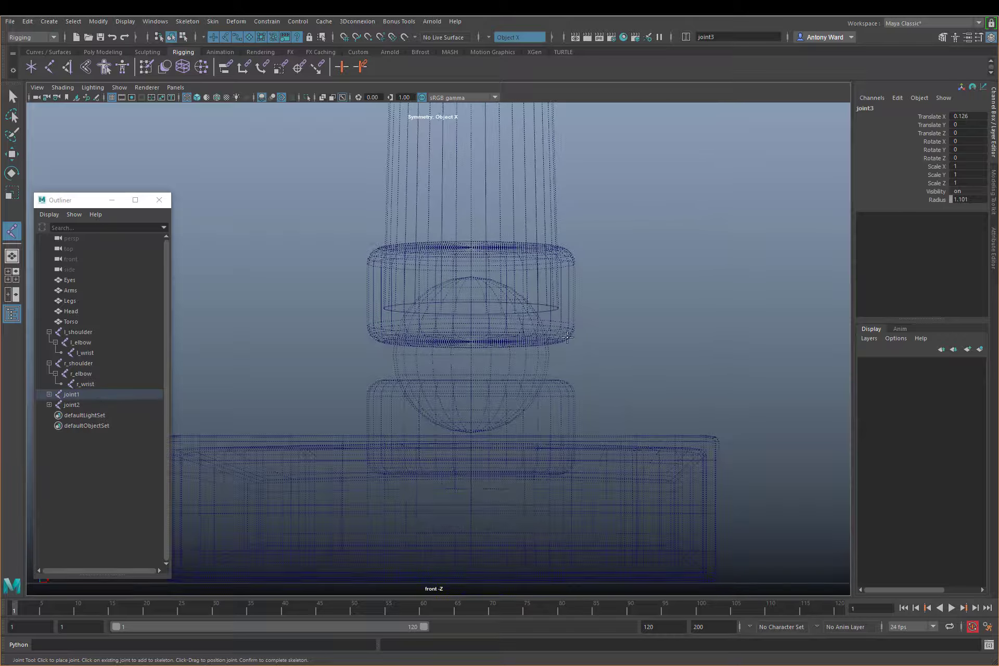
left_click(471, 355)
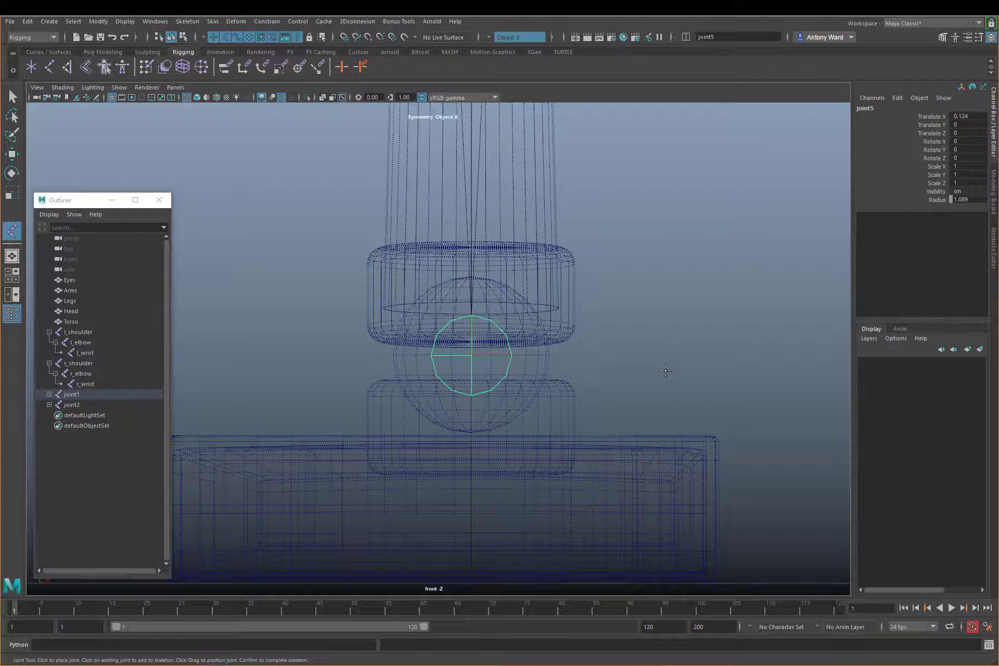
key("Return")
In the side view, move the hip joint joint1 along Z to -0.004, toward the centre of the hip ball
middle_click_drag(621, 199, 600, 526, "alt")
middle_click_drag(636, 256, 618, 521, "alt")
middle_click_drag(636, 289, 645, 424, "alt")
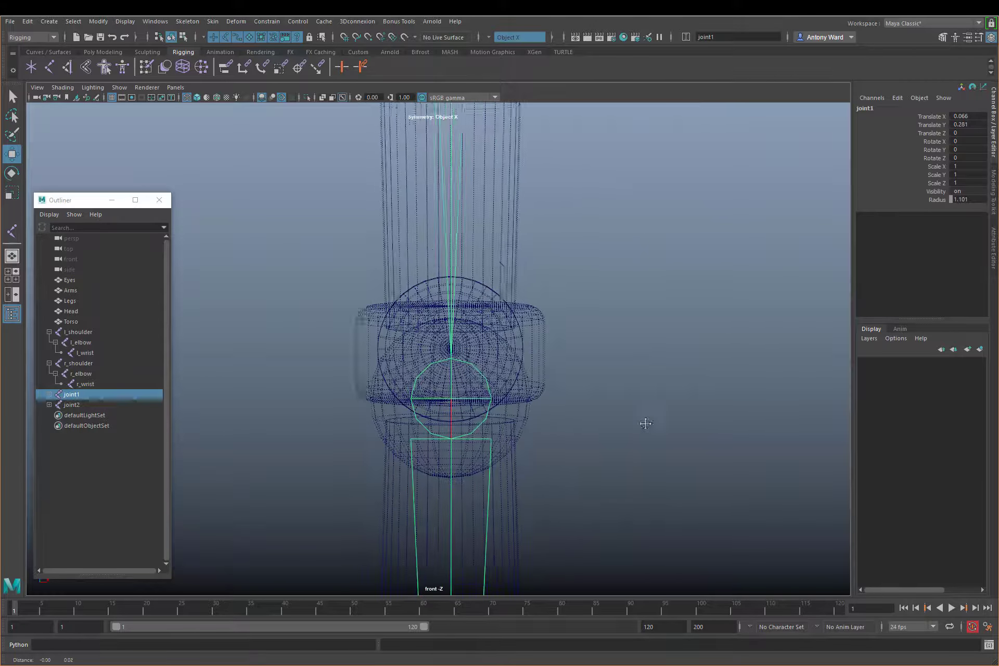
middle_click_drag(633, 258, 627, 383, "alt")
key("space")
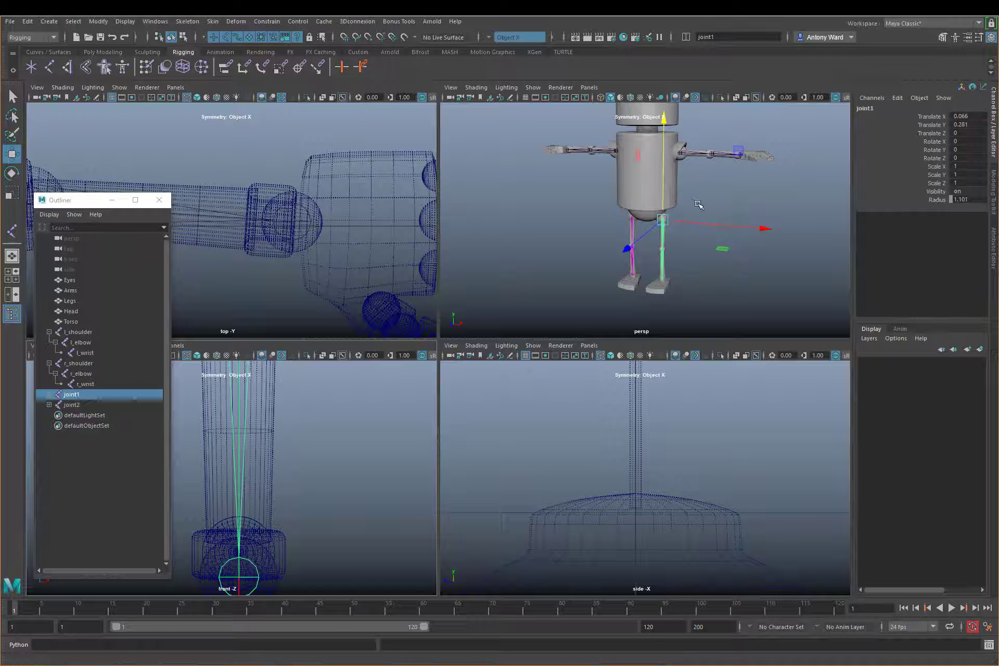
key("space")
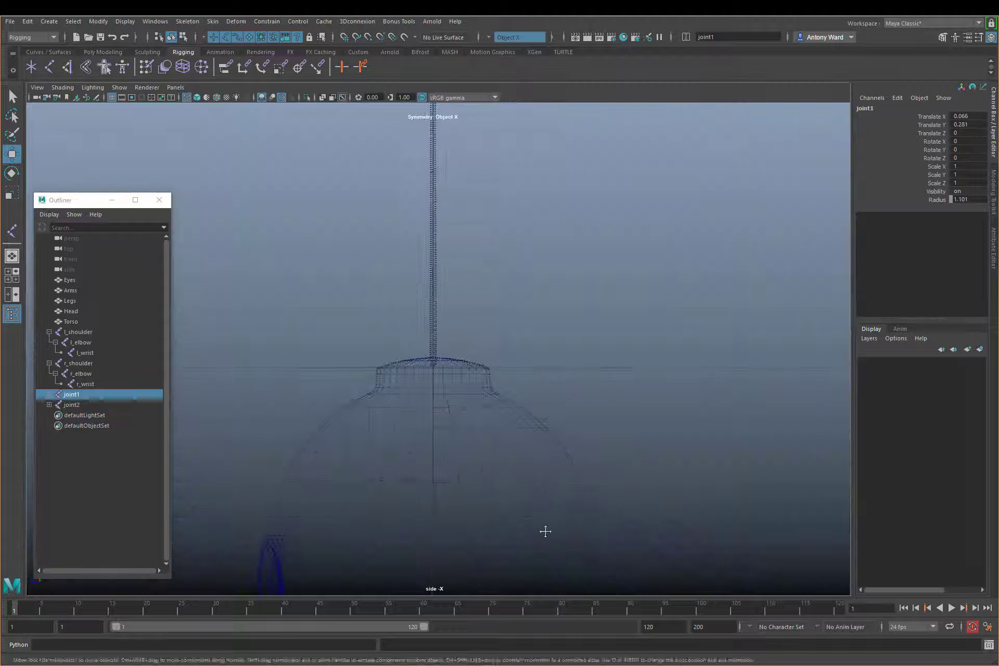
middle_click_drag(546, 532, 581, 129, "alt")
middle_click_drag(658, 540, 657, 216, "alt")
middle_click_drag(638, 500, 629, 104, "alt")
middle_click_drag(575, 408, 593, 444, "alt")
right_click_drag(594, 444, 983, 465, "alt")
middle_click_drag(422, 350, 333, 537, "alt")
right_click_drag(333, 538, 927, 446, "alt")
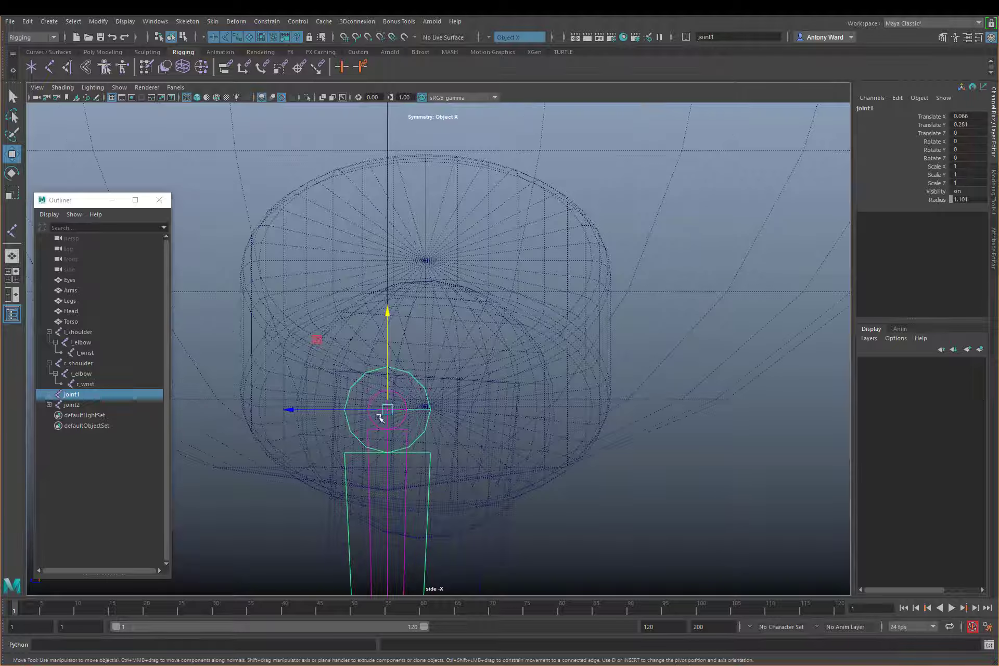
left_click_drag(344, 410, 414, 406)
Enlarge joint1's Radius to 3.401 to match the hip ball, and hide the Torso mesh
left_click(935, 201)
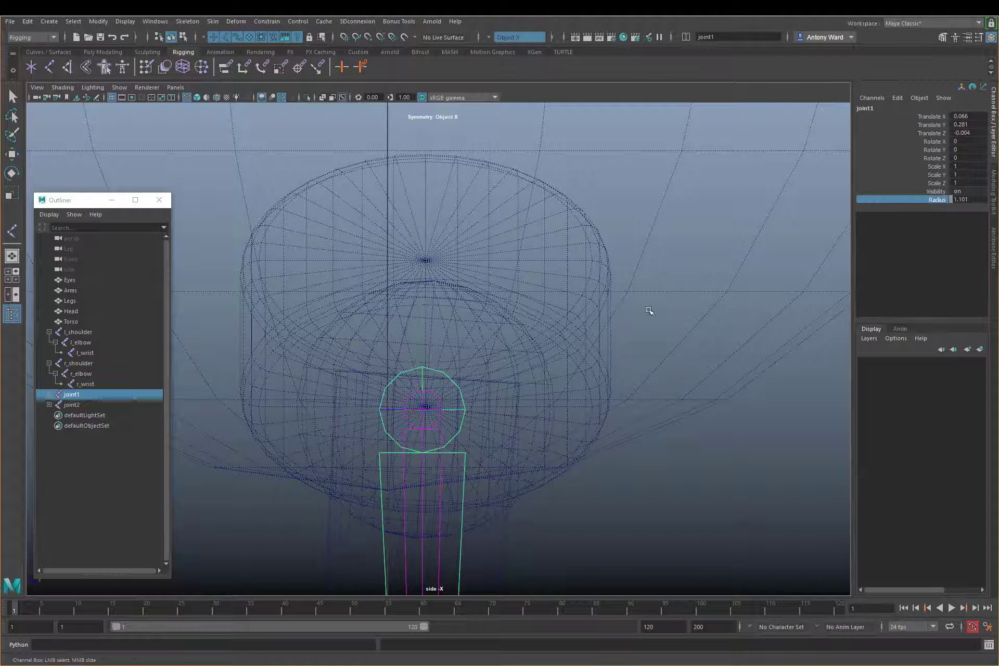
middle_click_drag(649, 311, 653, 313)
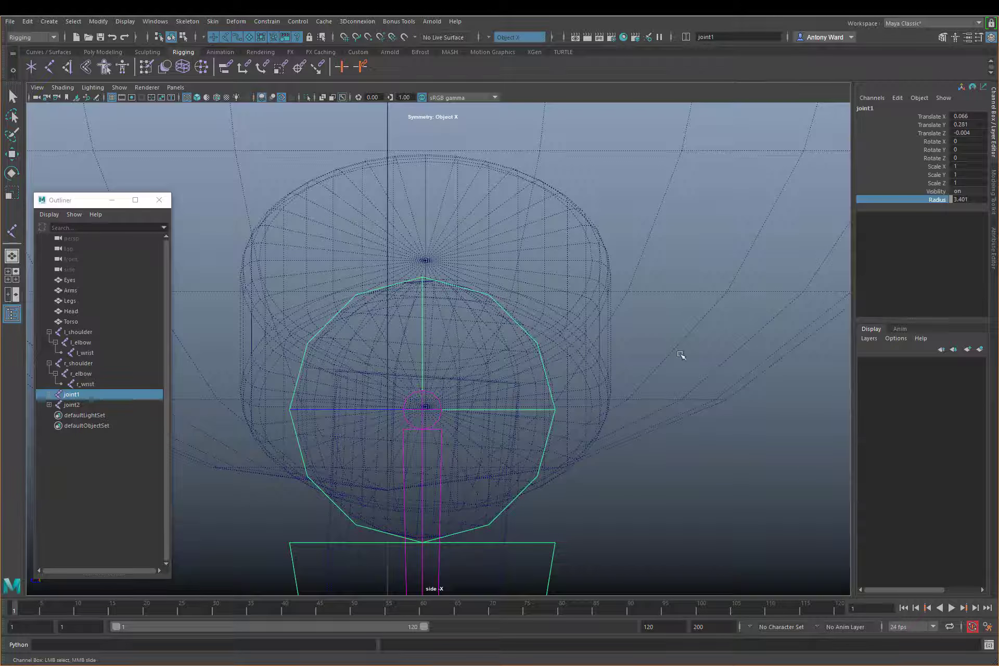
left_click(745, 416)
key("ctrl+h")
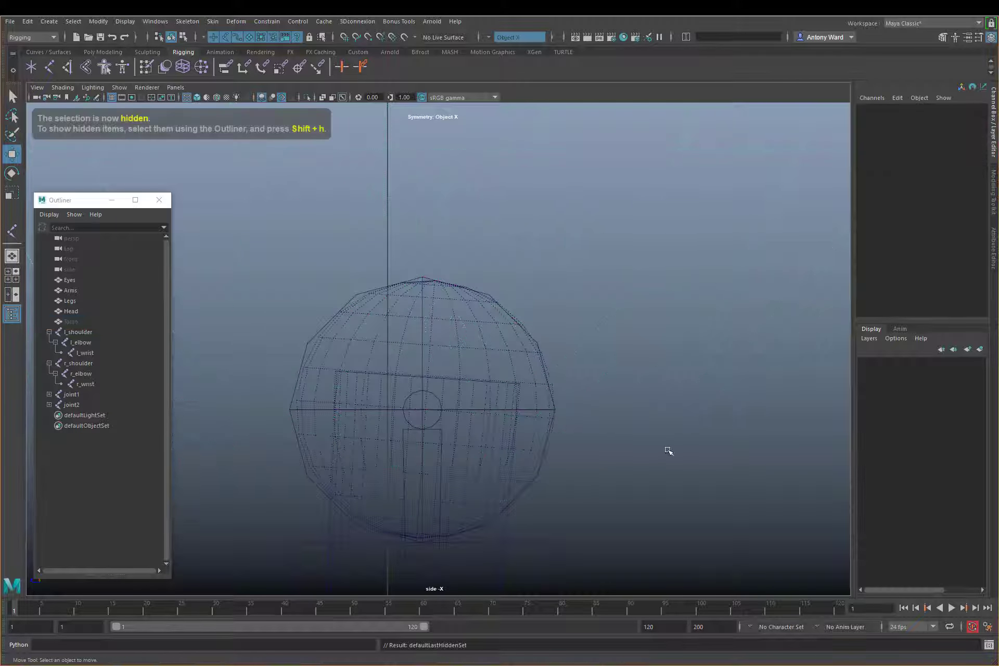
Fine-tune joint1 against the outline of the hip ball, moving it to Translate Z -0.005
middle_click_drag(543, 431, 513, 305, "alt")
left_click(522, 289)
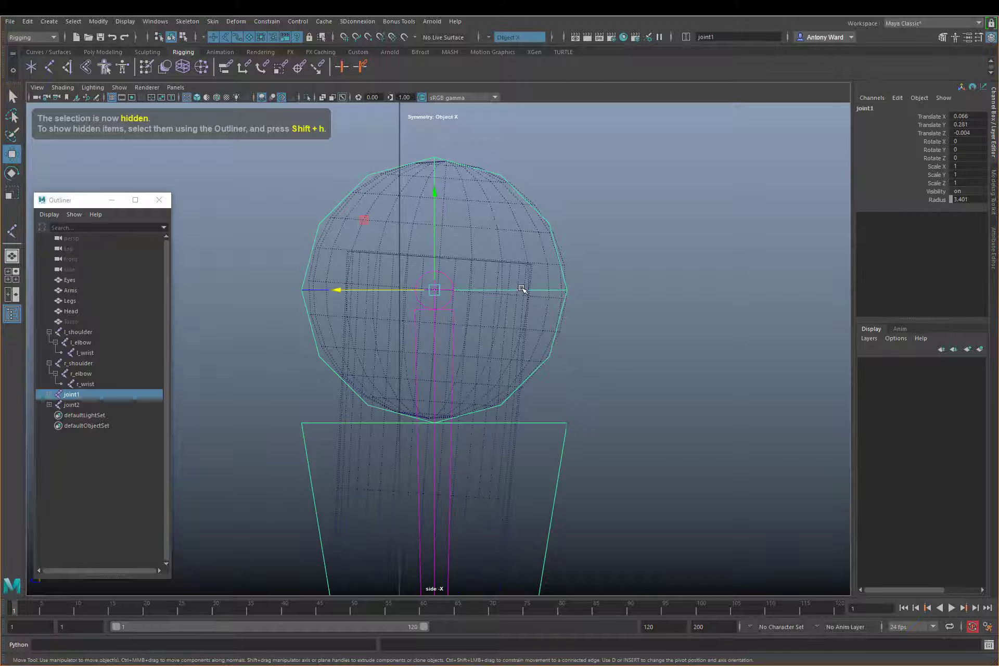
middle_click_drag(640, 348, 642, 350, "alt")
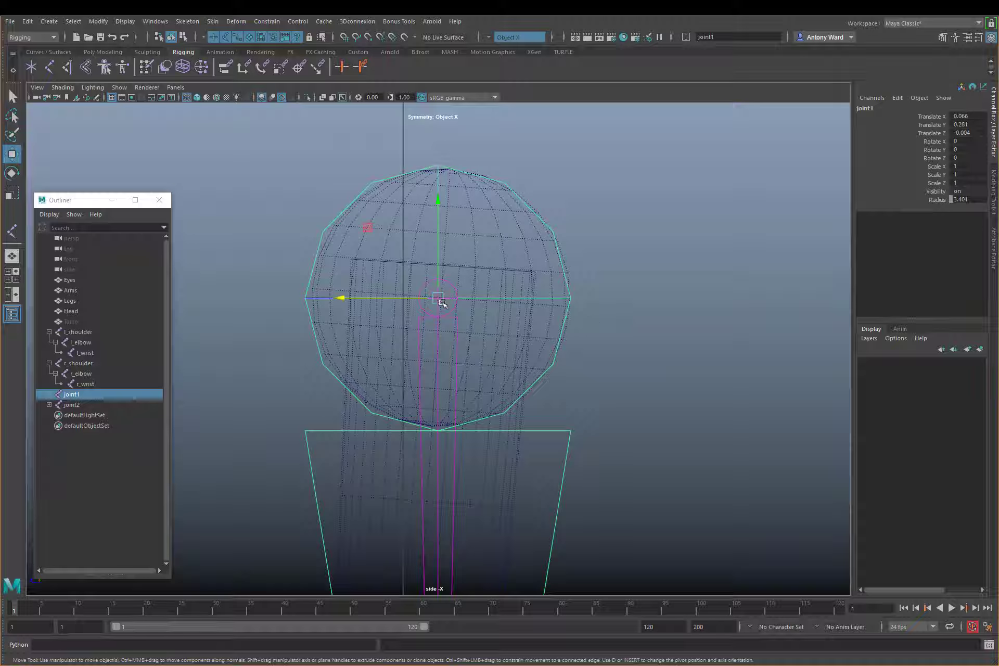
left_click_drag(439, 297, 448, 301)
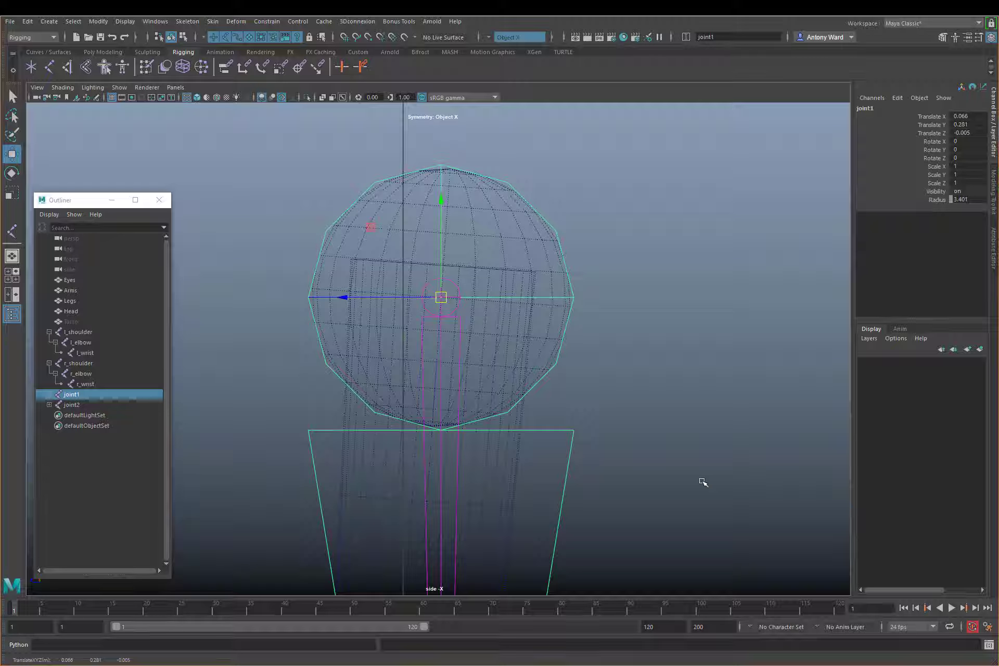
In the side view, move the left knee joint along Z to 0.009, onto the centre of the knee ball
right_click_drag(703, 483, 569, 488, "alt")
middle_click_drag(536, 583, 522, 323, "alt")
right_click_drag(522, 322, 792, 345, "alt")
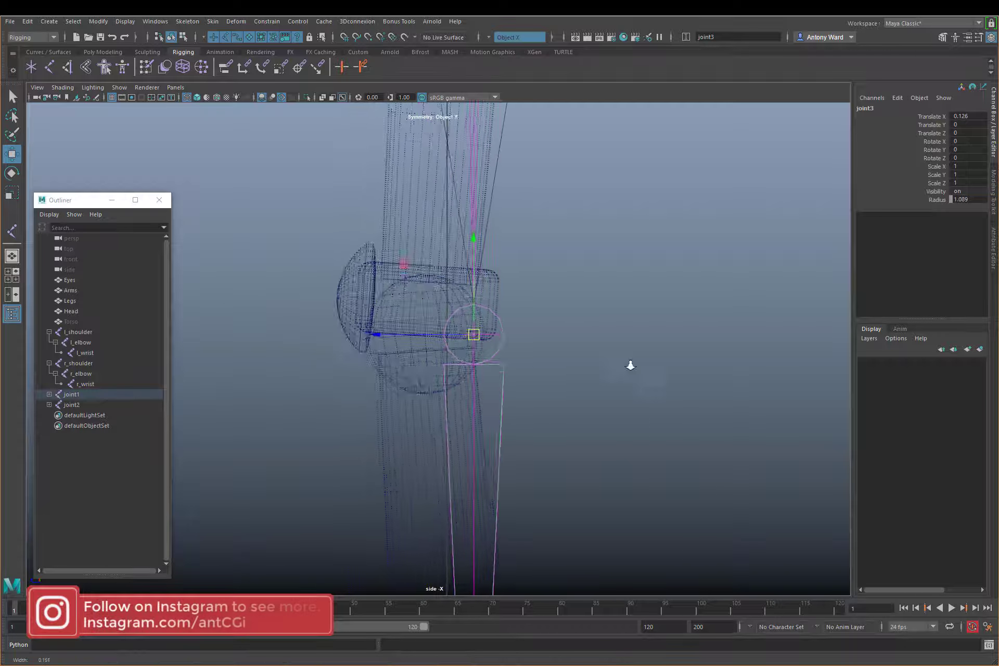
scroll(630, 365, "up", 3)
left_click_drag(494, 335, 429, 334)
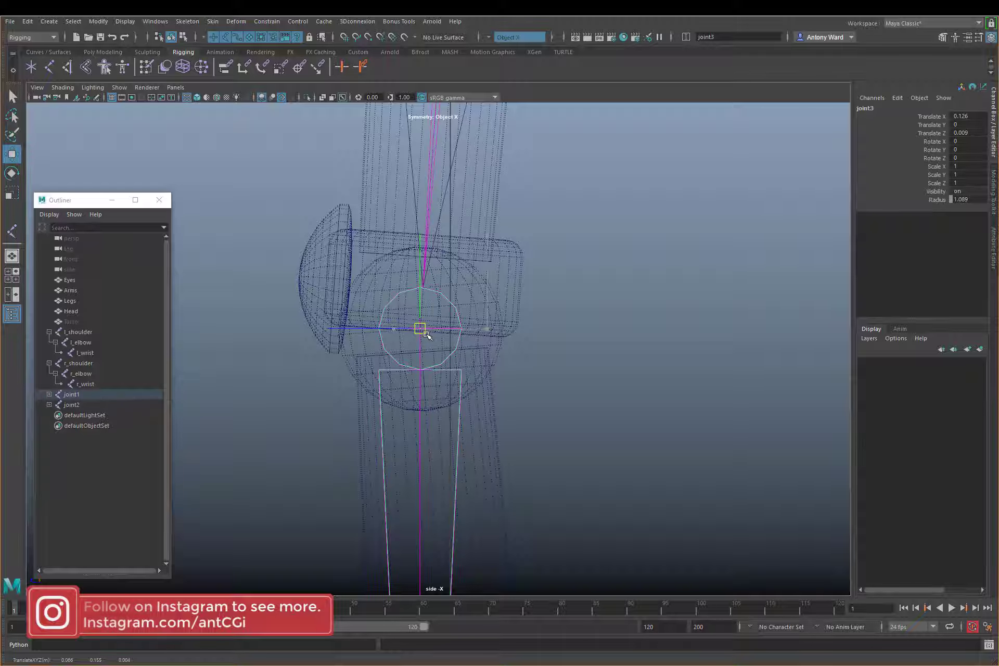
Enlarge the knee joint's Radius to 2.189 to match the knee ball, and fine-tune its position against the ball's outline
left_click(937, 199)
middle_click_drag(663, 254, 667, 252)
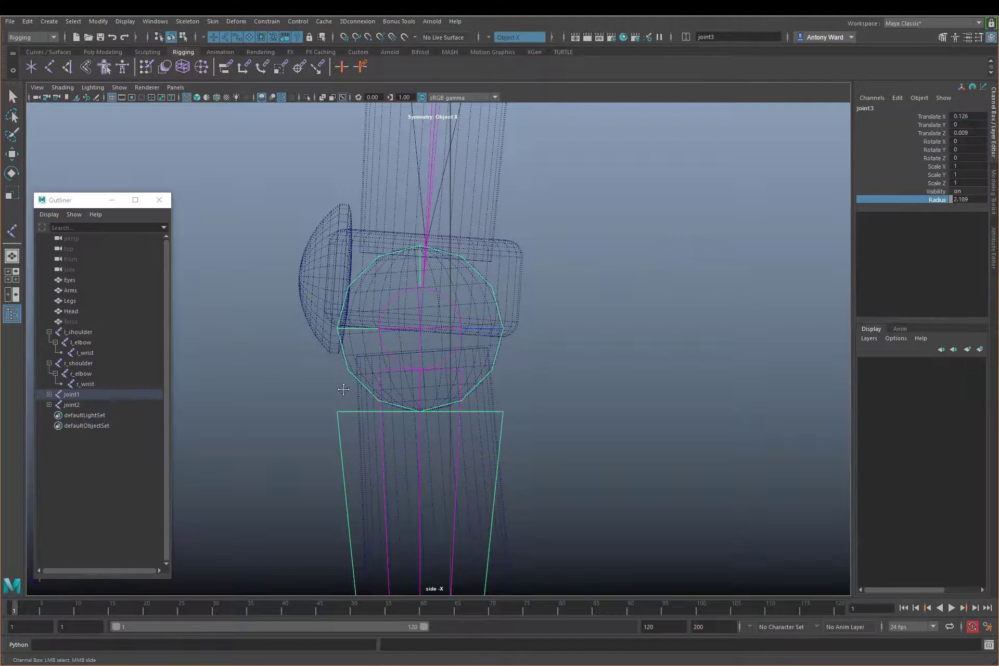
scroll(607, 379, "up", 3)
key("w")
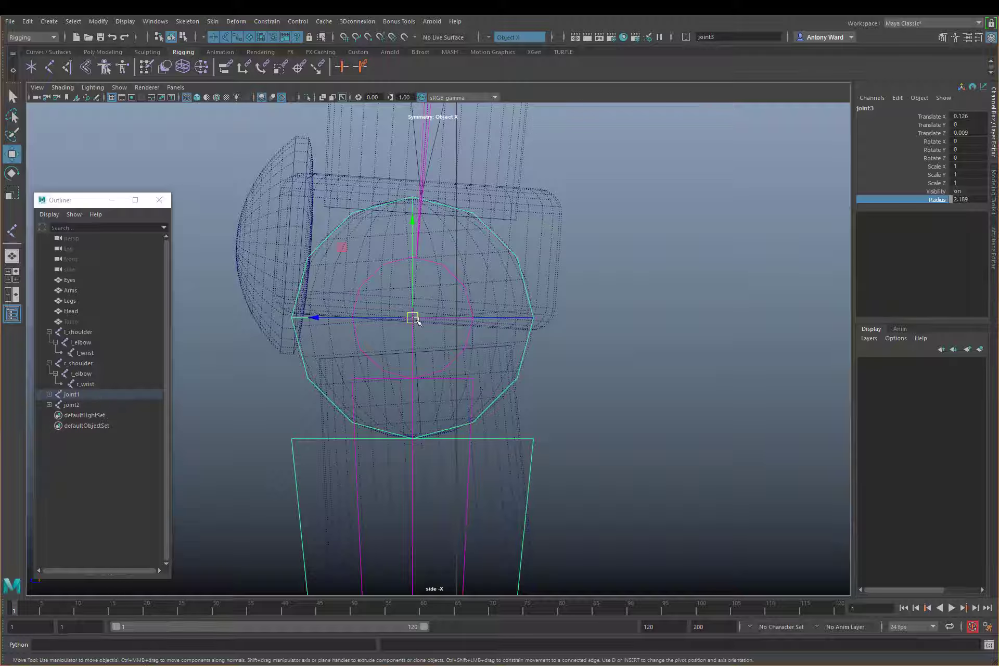
left_click_drag(416, 320, 415, 320)
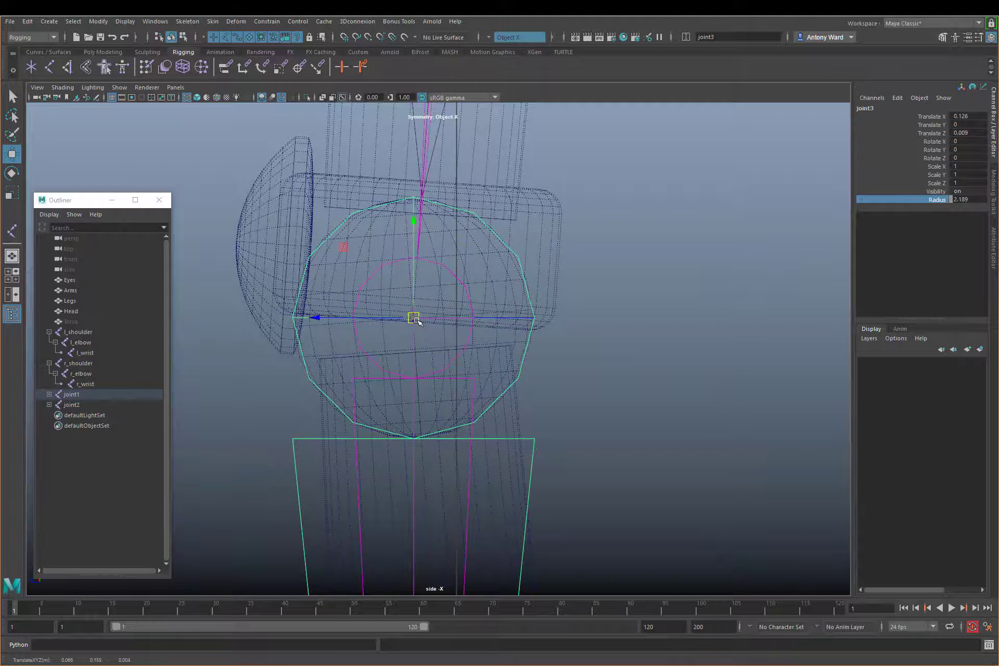
Move the left ankle joint along Z to 0.009, onto the centre of the ankle ball
right_click_drag(661, 461, 535, 456, "alt")
middle_click_drag(535, 456, 536, 328, "alt")
right_click_drag(552, 333, 948, 362, "alt")
middle_click_drag(550, 451, 582, 424, "alt")
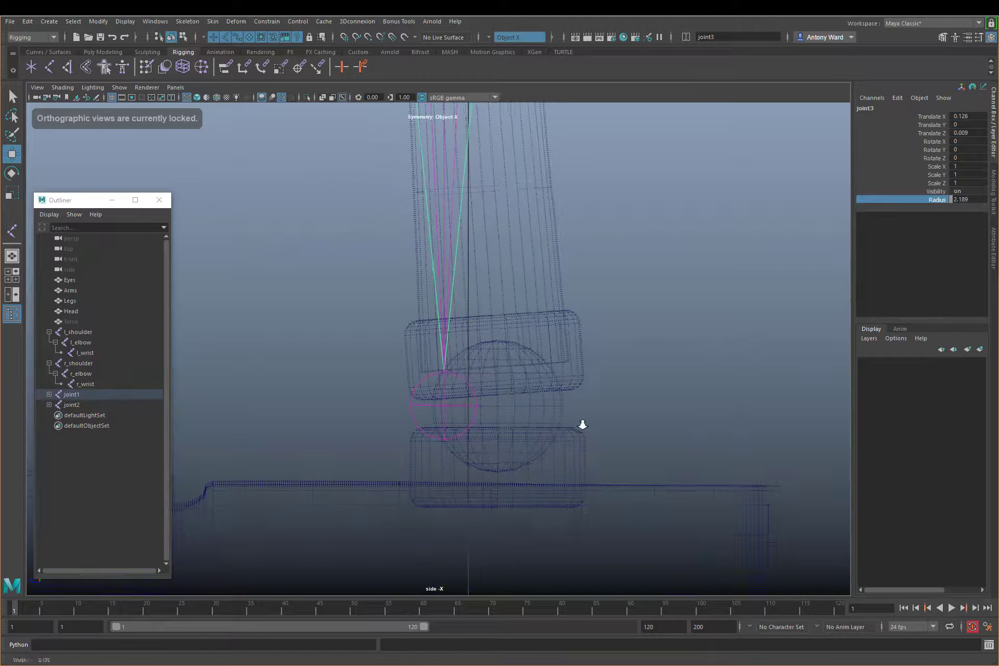
key("Down")
middle_click_drag(504, 444, 451, 430, "alt")
left_click_drag(290, 393, 345, 393)
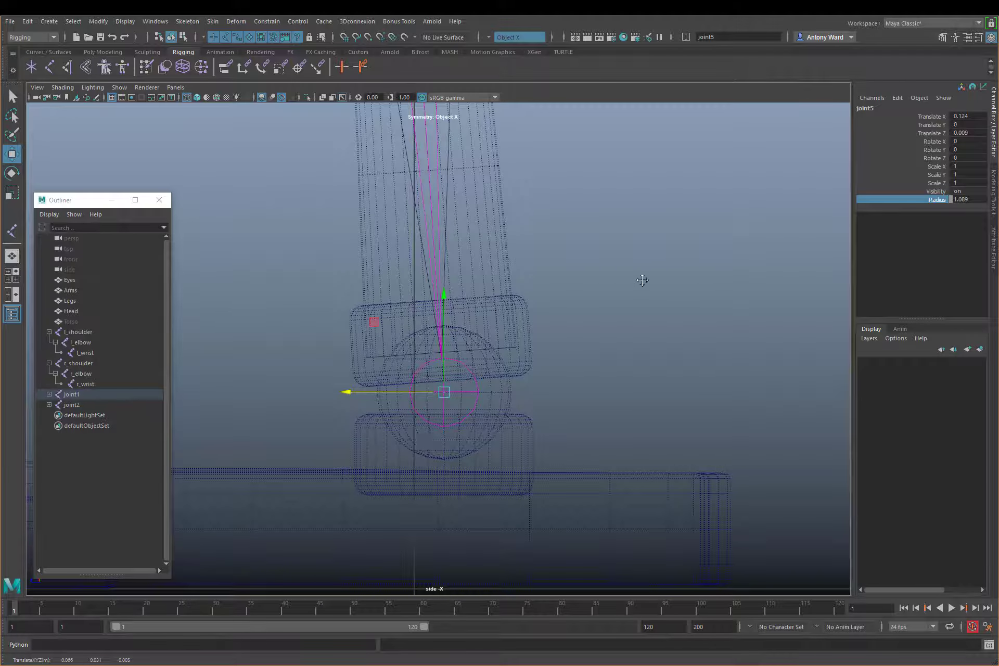
Check both leg joint chains against the leg meshes in the perspective view
right_click_drag(642, 281, 345, 365, "alt")
middle_click_drag(503, 266, 514, 440, "alt")
middle_click_drag(544, 209, 531, 402, "alt")
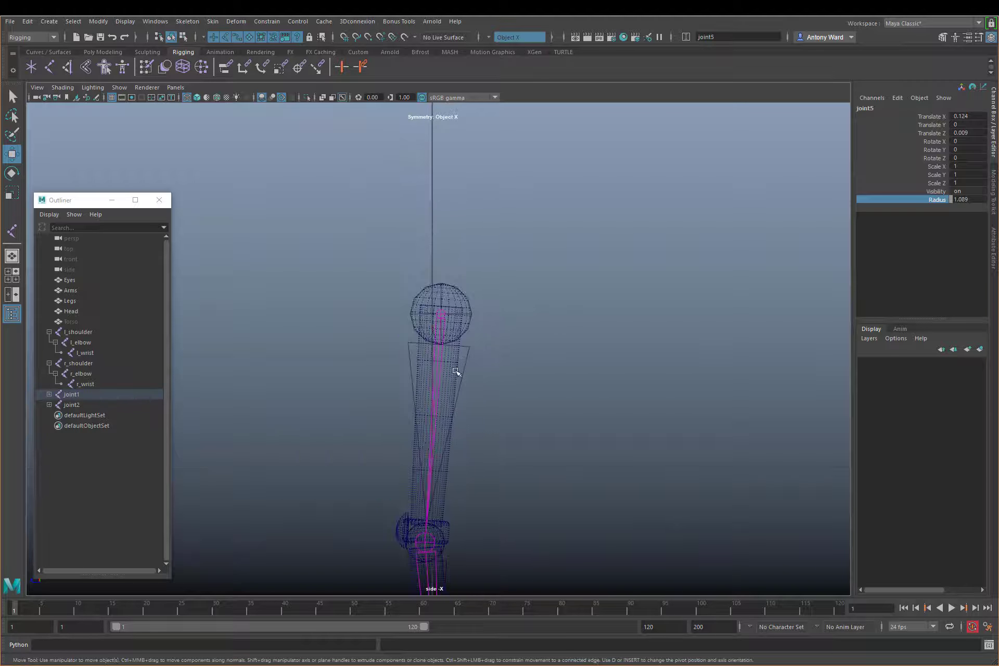
key("space")
key("space")
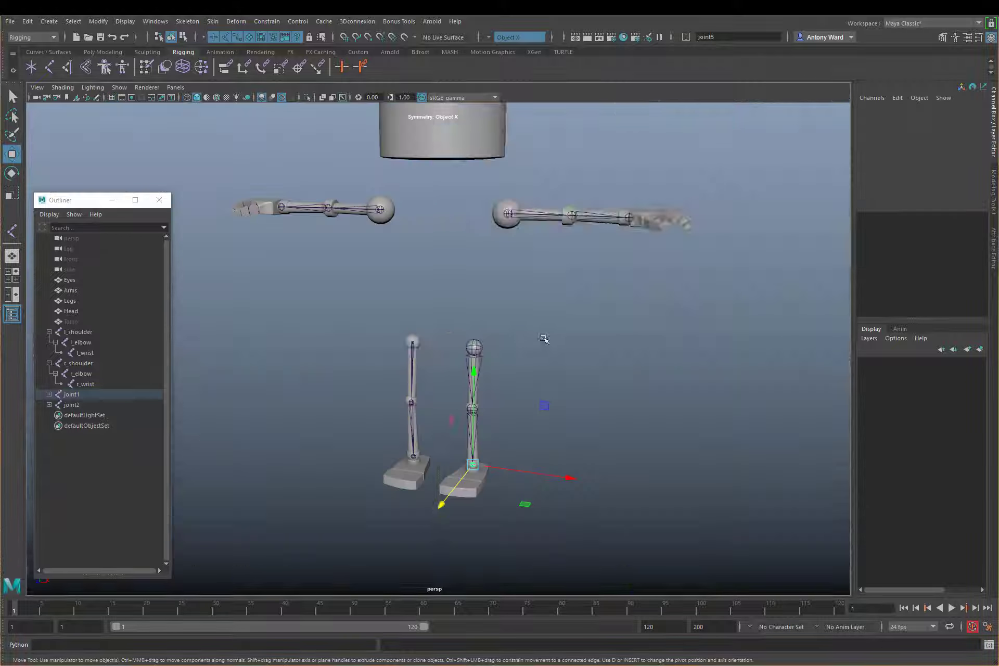
key("space")
key("space")
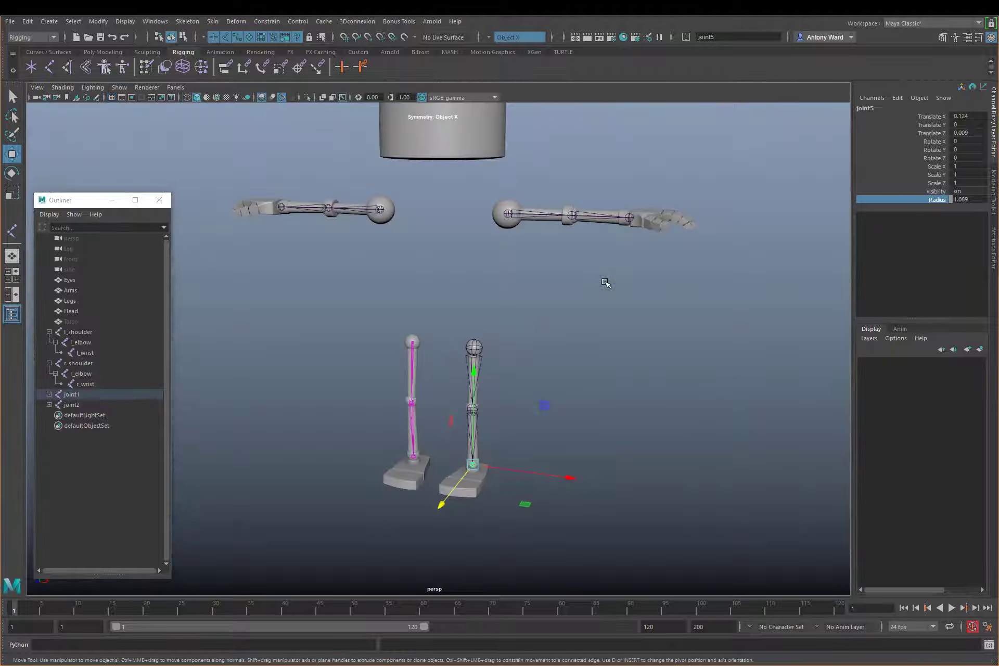
middle_click_drag(417, 446, 432, 382, "alt")
right_click_drag(431, 381, 636, 368, "alt")
middle_click_drag(569, 344, 567, 359, "alt")
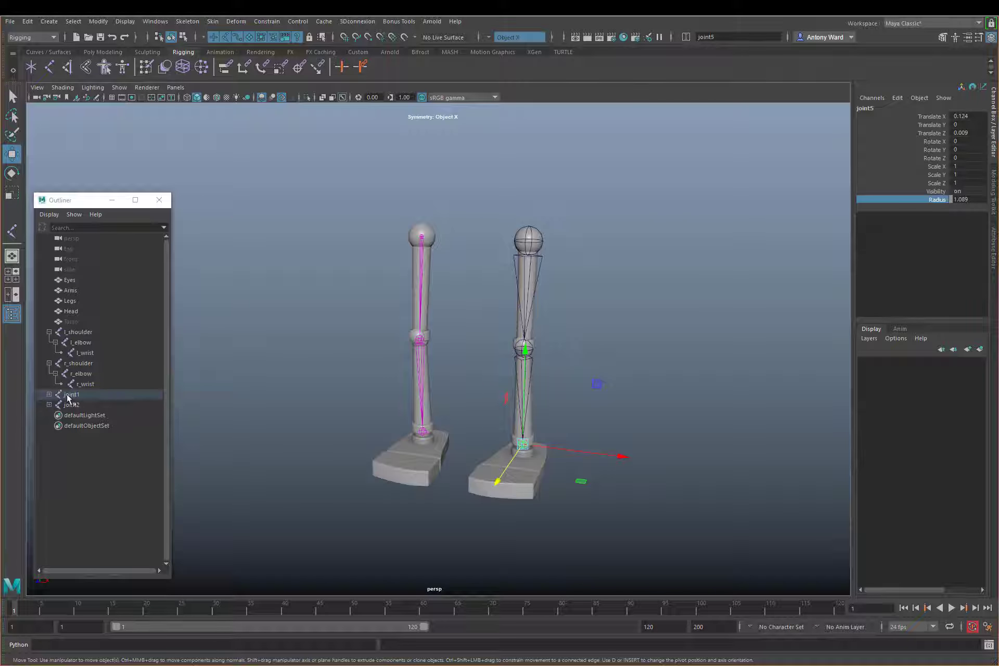
Expand both leg hierarchies and delete the three symmetry constraints from the joint2 chain
left_click(49, 395, "shift")
left_click(49, 425, "shift")
left_click(109, 434)
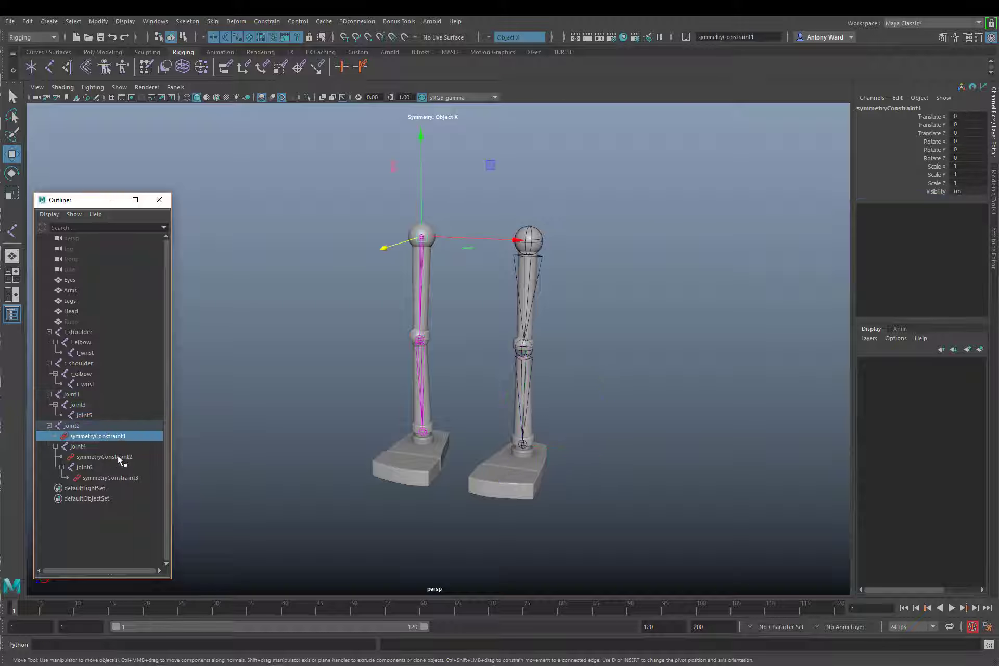
left_click(118, 456, "ctrl")
left_click(117, 477, "ctrl")
key("Delete")
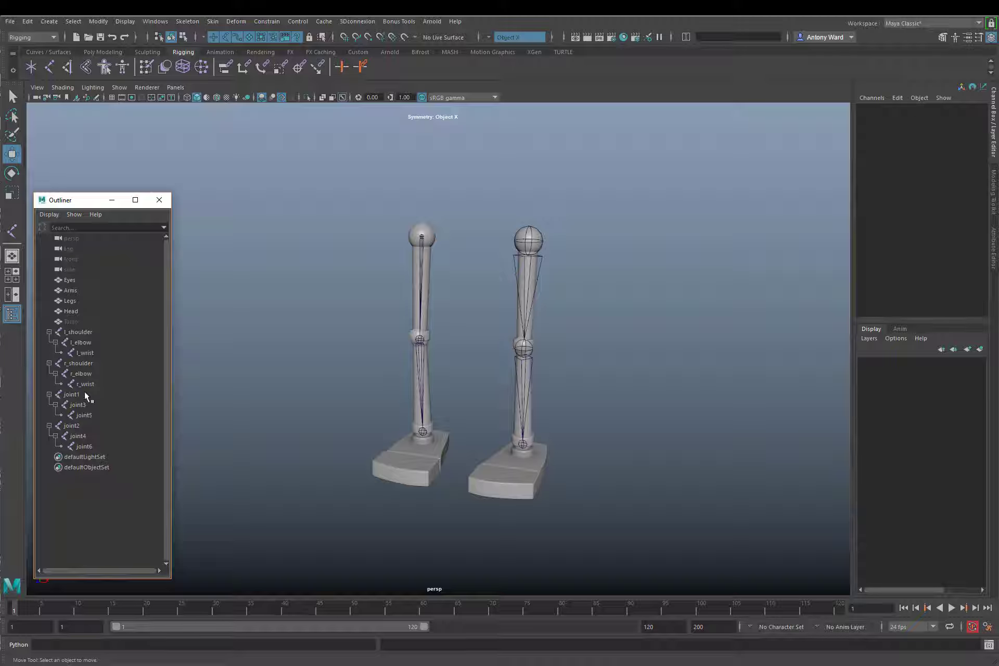
Set the Radius of all six leg joints to 1.5
left_click_drag(84, 394, 84, 446)
left_click(971, 200)
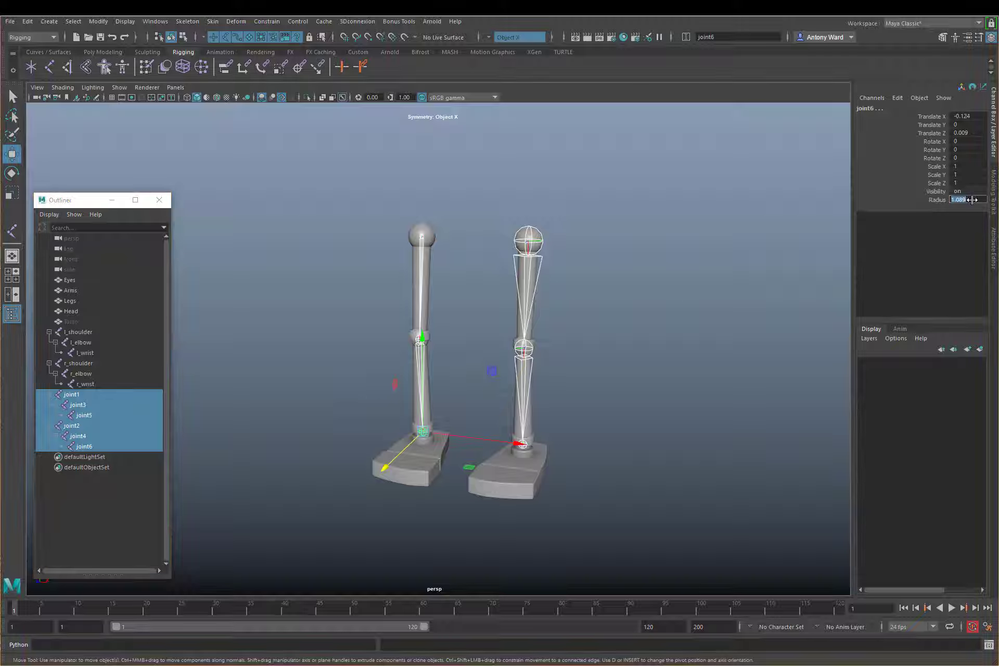
type("1.5")
key("Return")
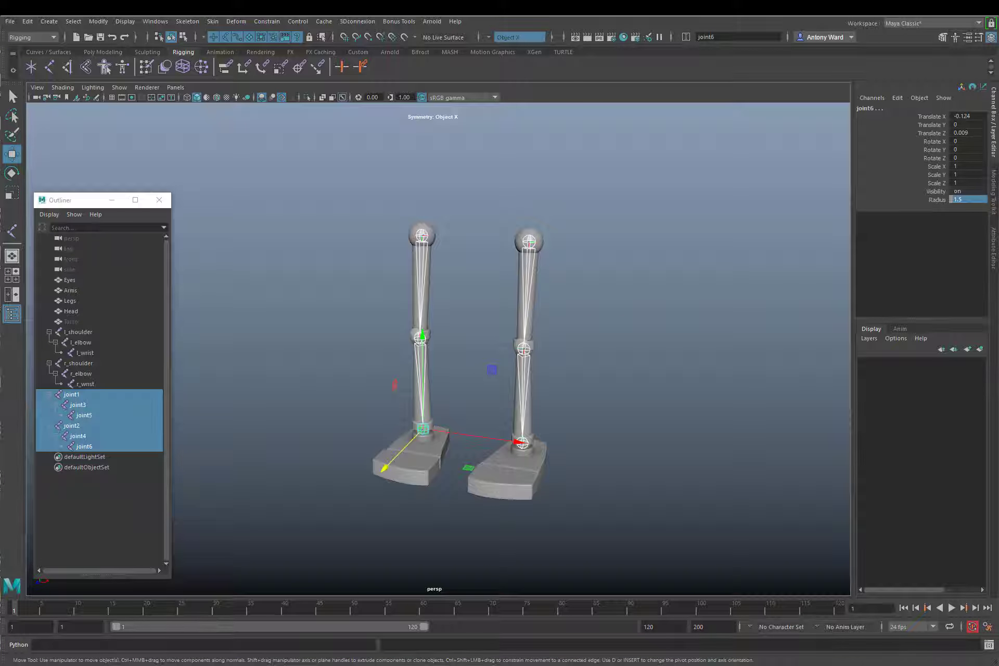
Rename the left leg's root joint, joint1, as l_thigh
left_click(84, 397)
double_click(83, 398)
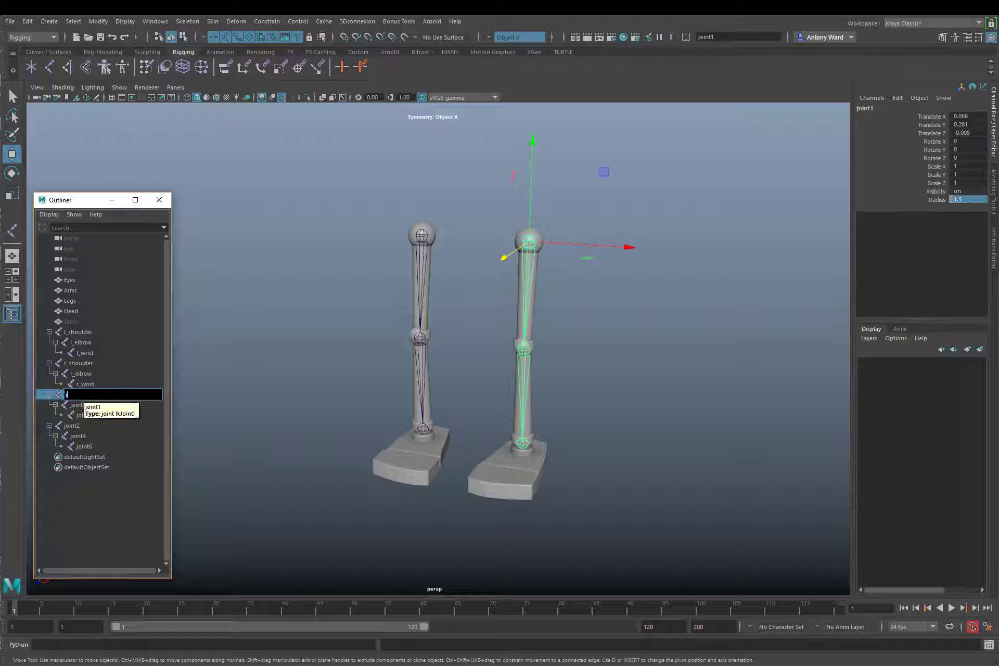
type("l_thigh")
key("Return")
Rename joint3 as l_knee and joint5 as l_ankle in the left leg chain
left_click(83, 407)
double_click(83, 406)
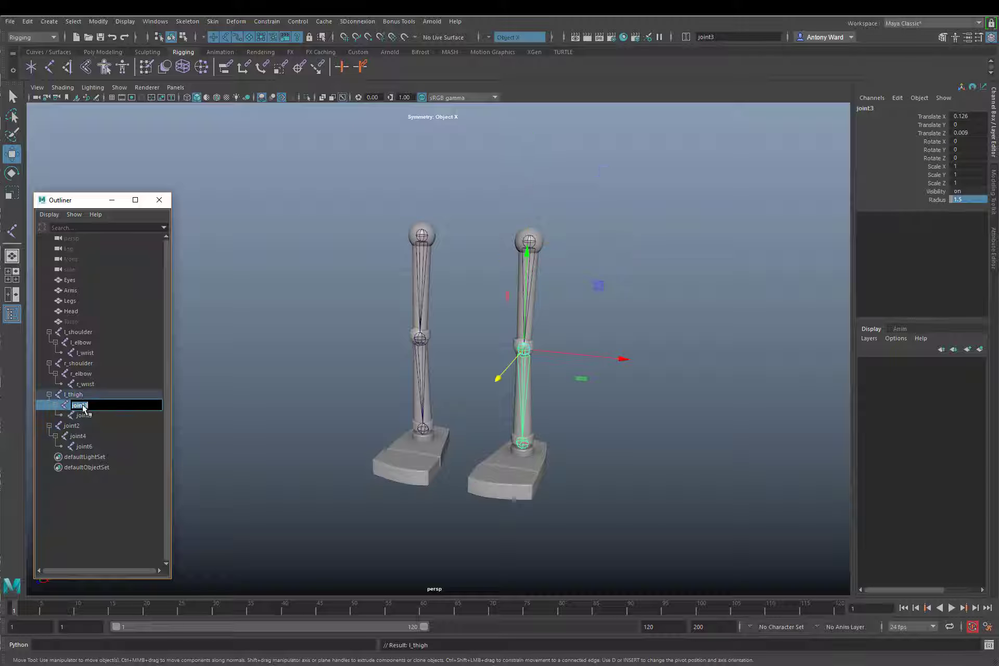
type("l_knee")
key("Return")
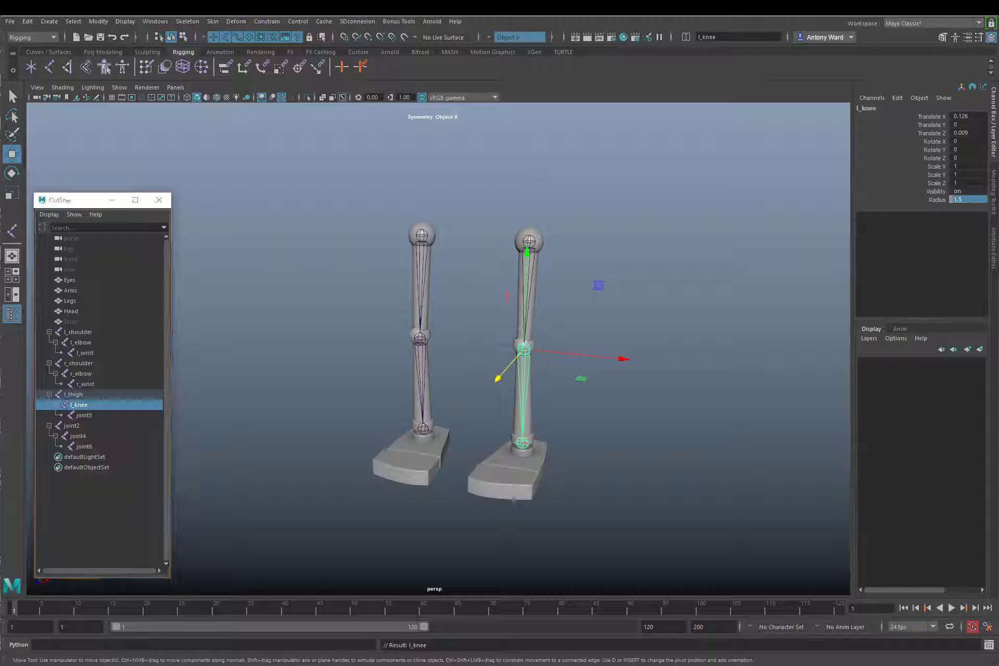
double_click(101, 416)
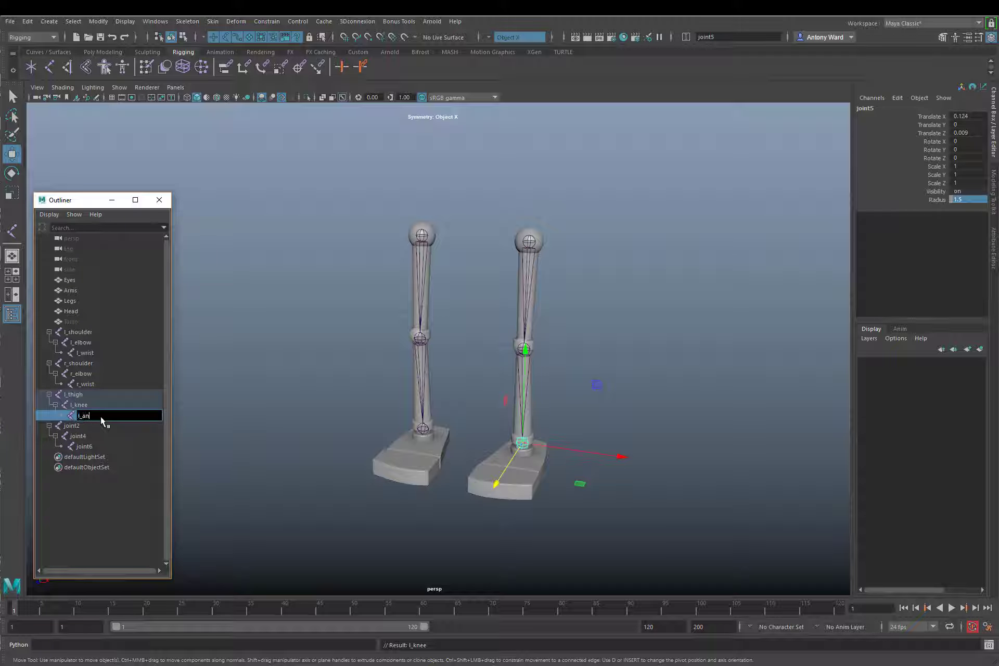
type("l_ankle")
key("Return")
Rename the right leg's root joint, joint2, as r_thigh, reusing the left thigh's copied name
double_click(86, 395)
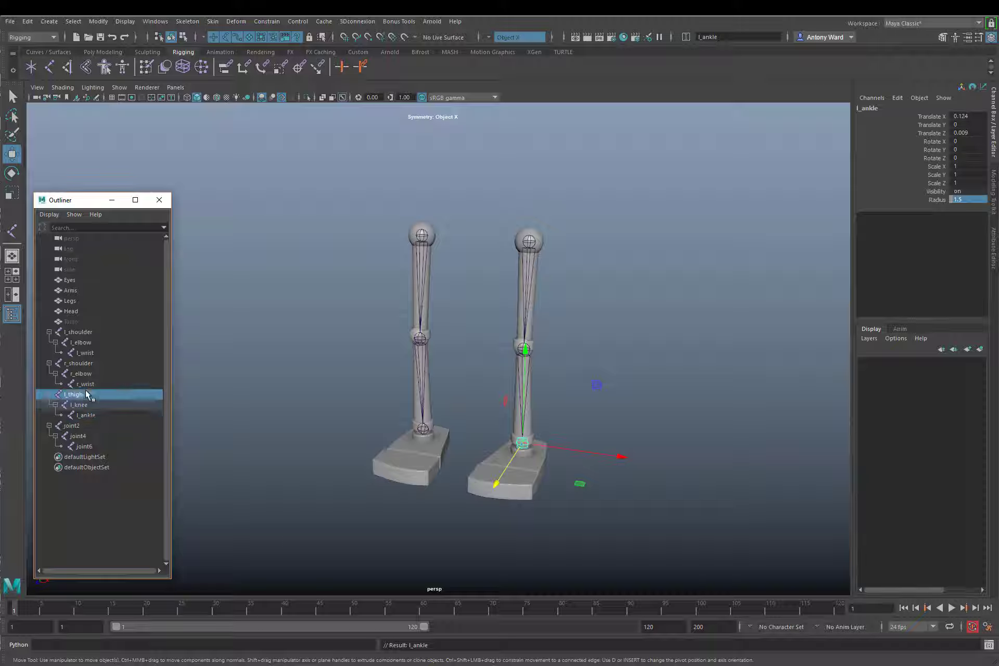
key("ctrl+c")
double_click(82, 427)
key("ctrl+v")
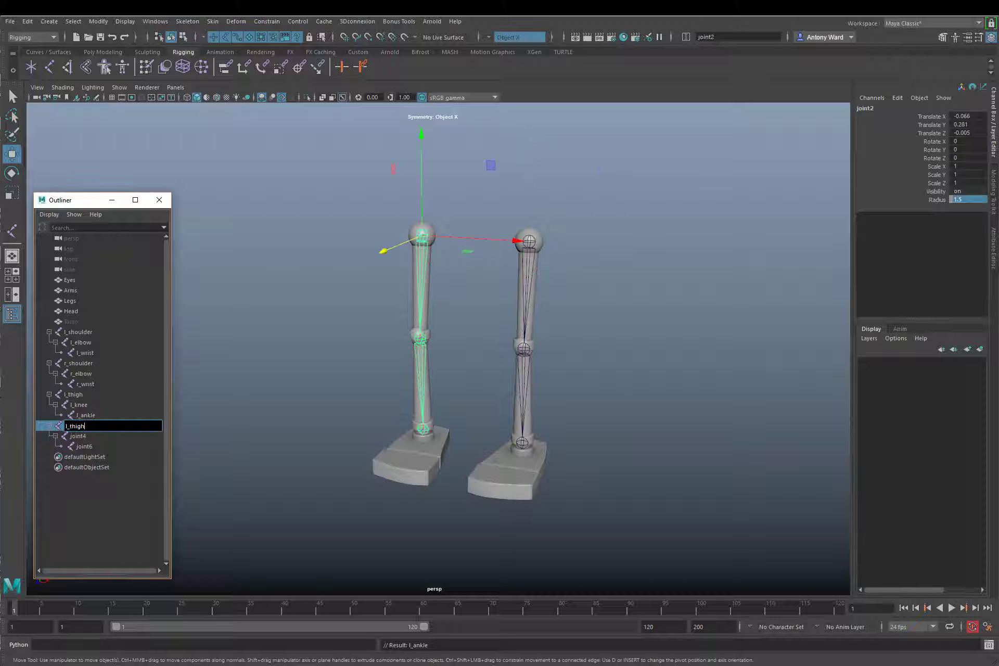
key("Delete")
type("r")
key("Return")
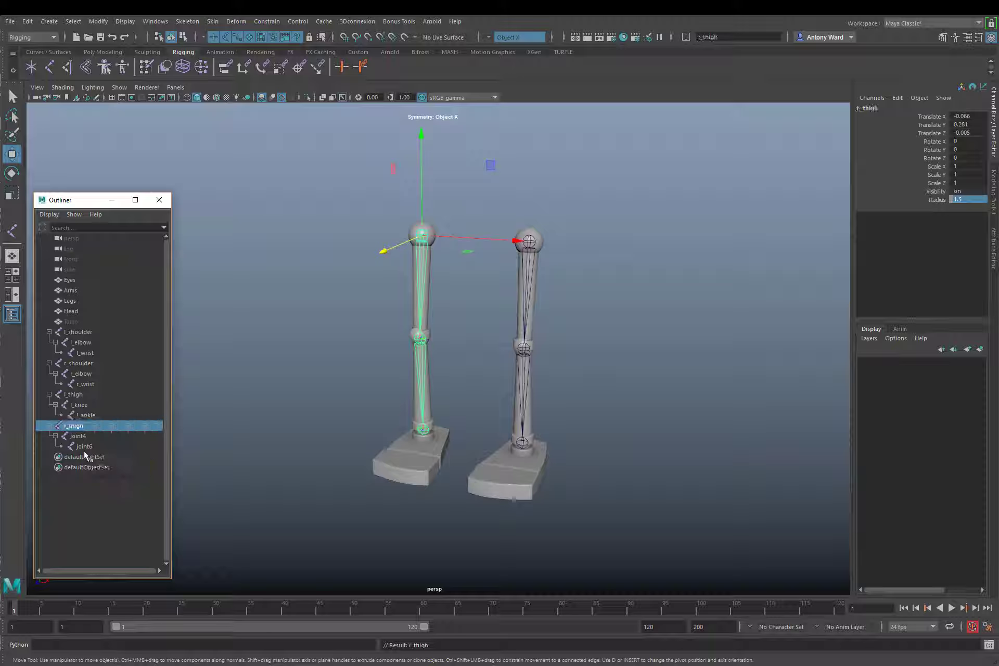
Rename joint4 as r_knee and joint6 as r_ankle in the right leg chain
left_click(83, 437)
double_click(85, 436)
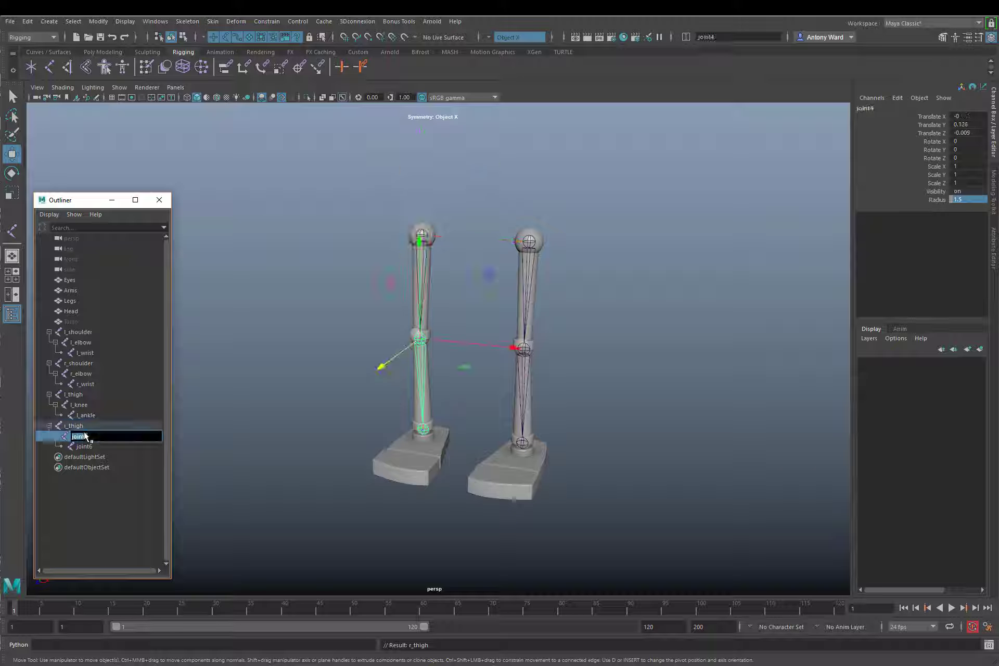
type("r_knee")
key("Return")
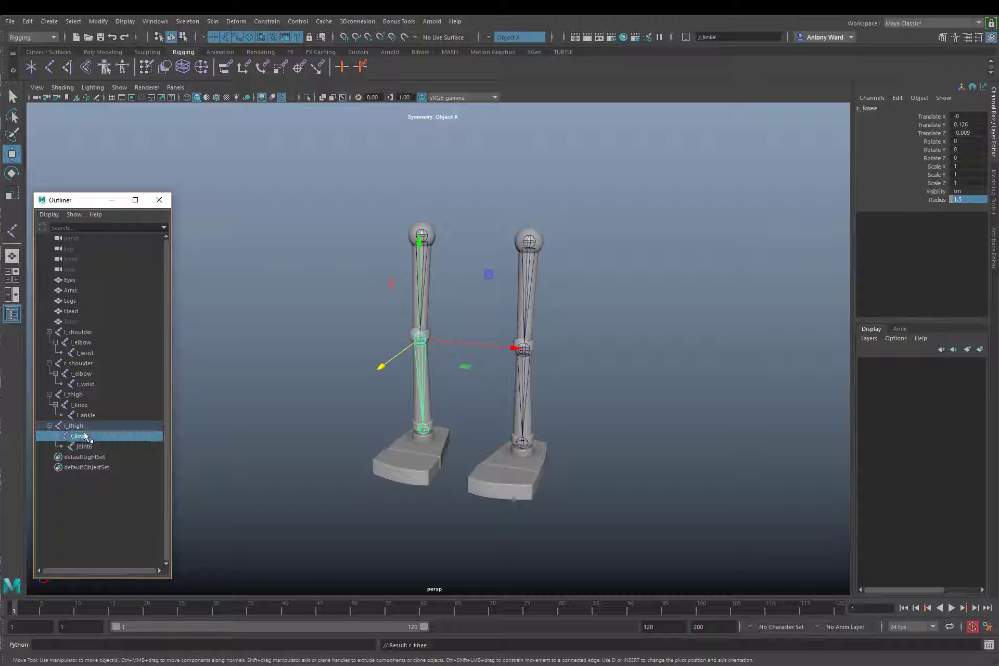
double_click(85, 446)
type("r_")
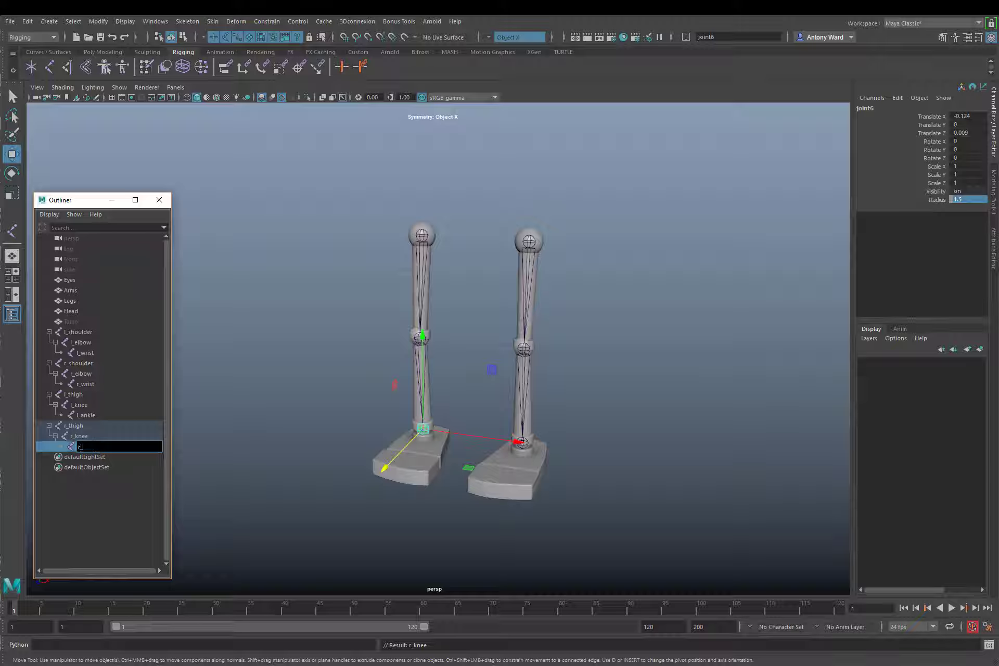
type("ankle")
key("Return")
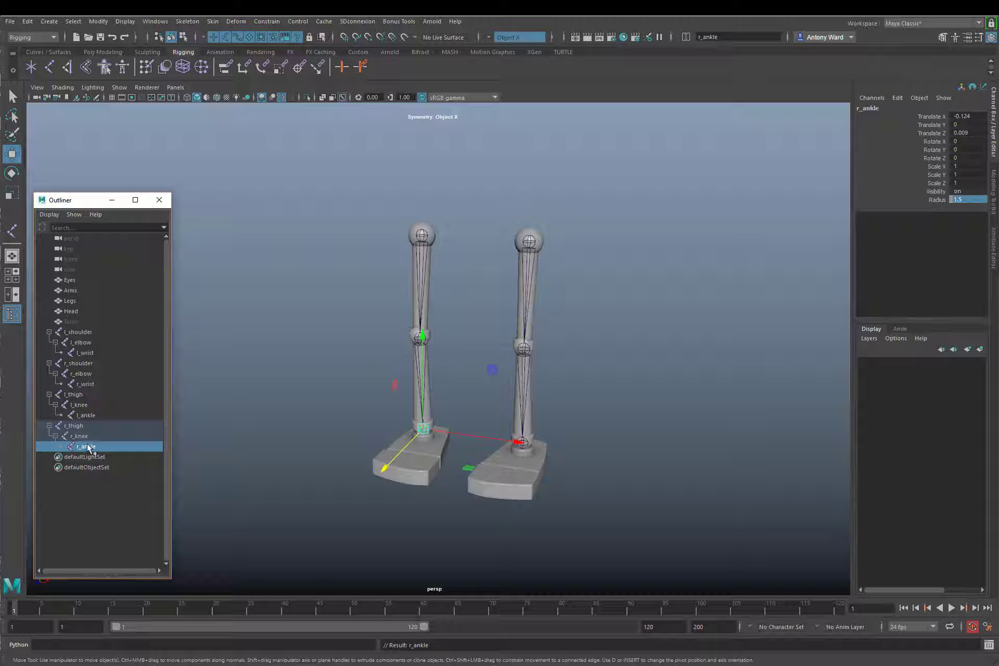
Deselect the joints and show the hidden Torso mesh again between the arm and leg chains
left_click(682, 398)
left_click_drag(522, 347, 479, 341, "alt")
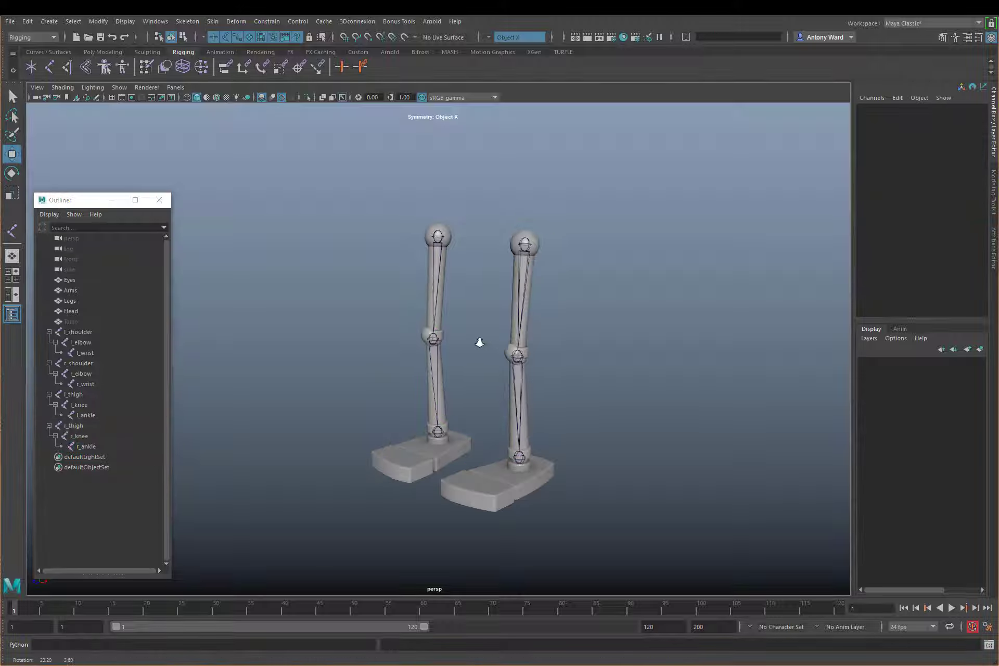
scroll(476, 333, "down", 3)
middle_click_drag(471, 318, 469, 396, "alt")
scroll(468, 396, "down", 3)
left_click_drag(468, 351, 484, 393, "alt")
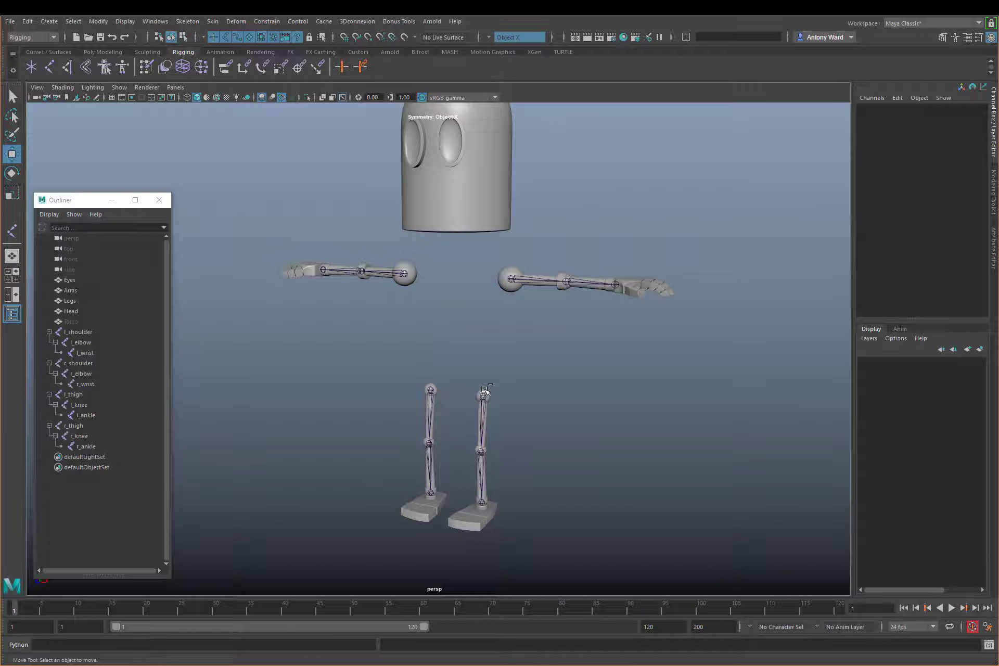
key("ctrl+shift+h")
left_click_drag(359, 337, 394, 328, "alt")
In the front view at the pelvis, activate the Joint Tool and set its Symmetry to Off
key("space")
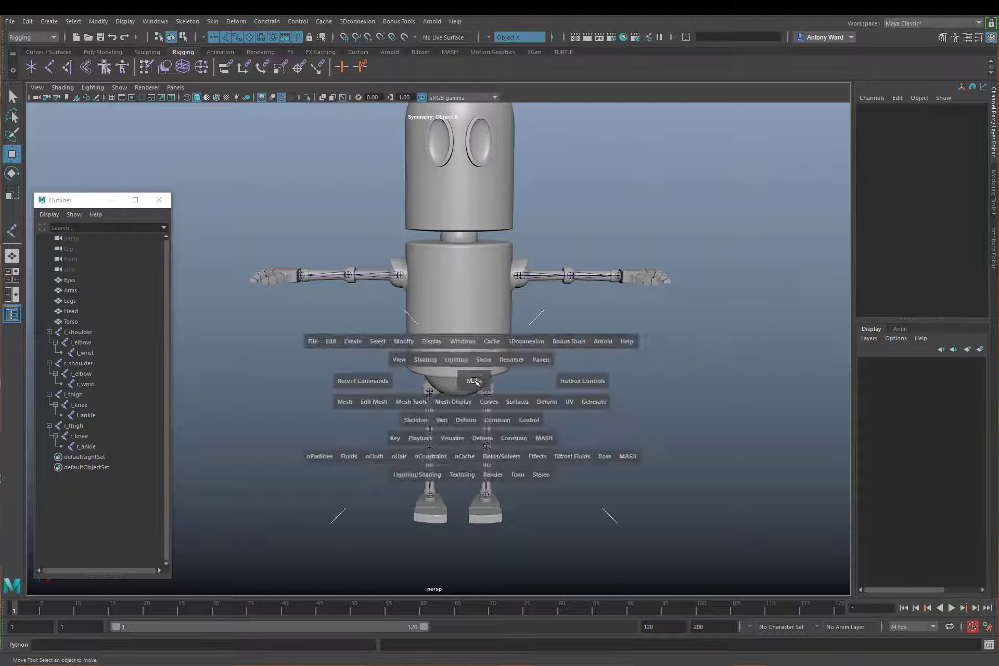
key("space")
right_click_drag(330, 464, 167, 303, "alt")
middle_click_drag(440, 242, 552, 462, "alt")
right_click_drag(566, 362, 609, 358, "alt")
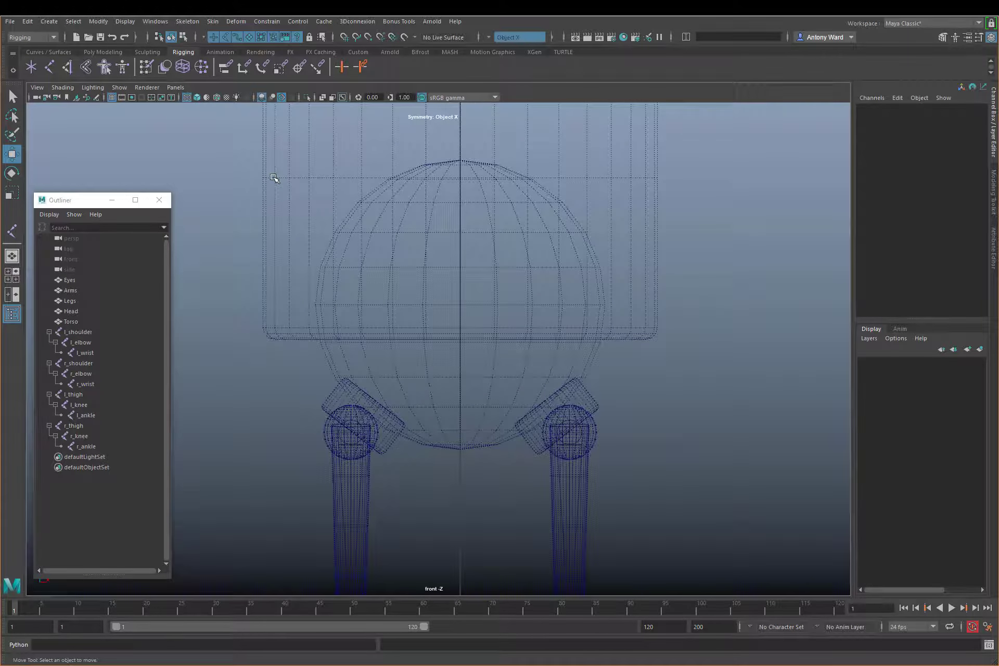
double_click(12, 231)
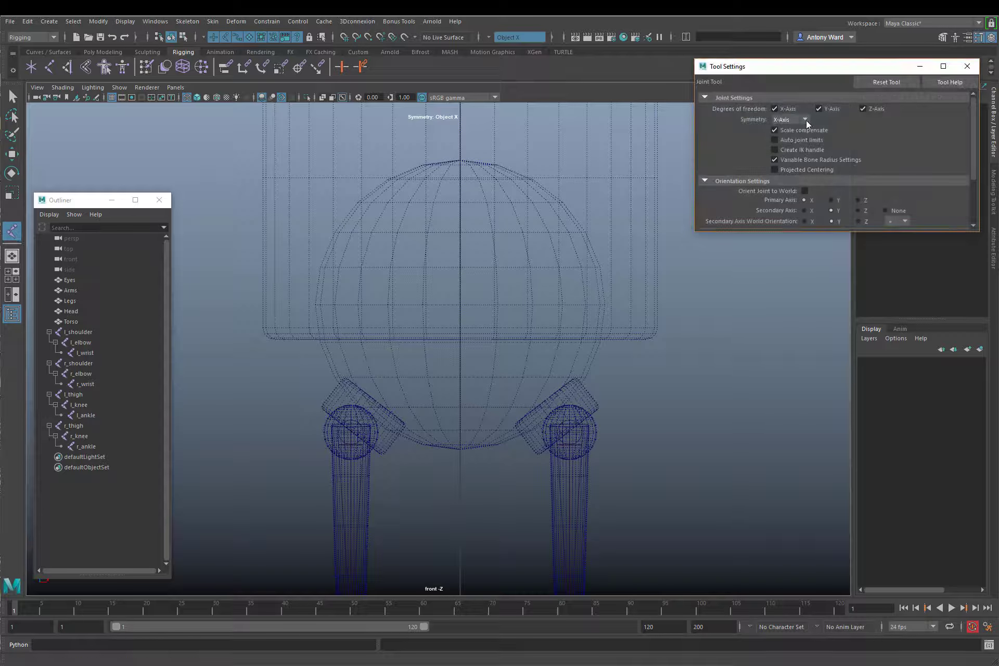
left_click(806, 120)
left_click(802, 132)
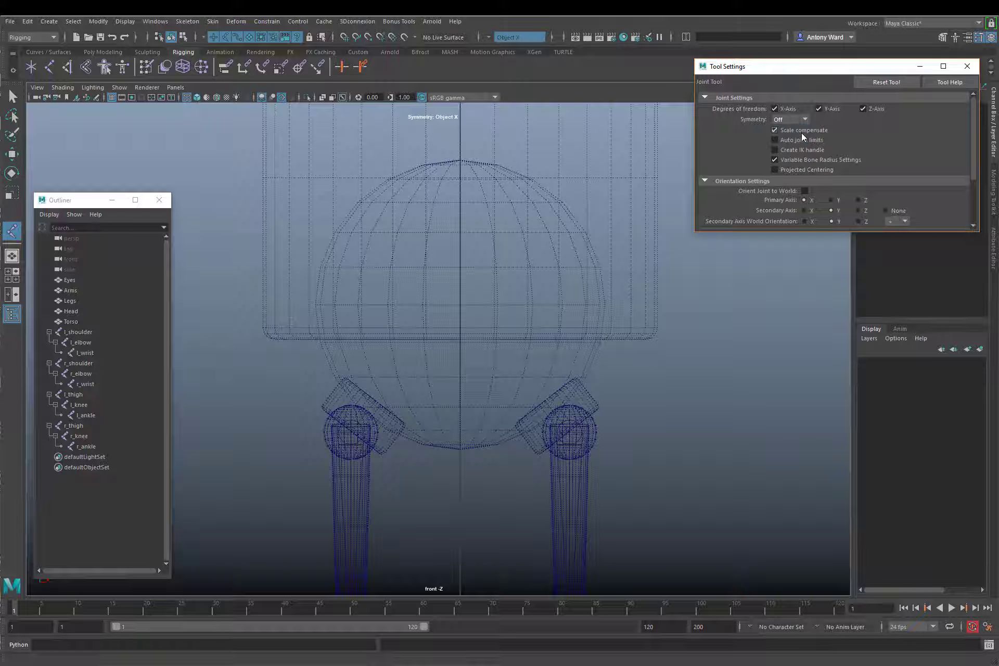
left_click(967, 66)
Place three spine joints up the centre line: at the pelvis ball's centre, mid-torso, and in the lower part of the neck ball
right_click_drag(428, 362, 577, 359, "alt")
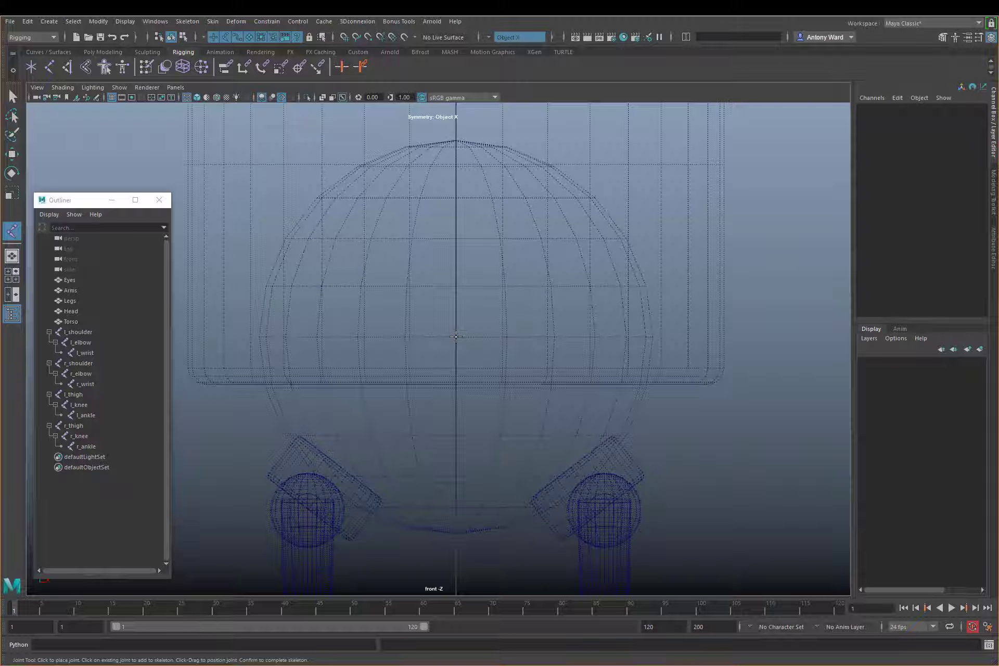
left_click(456, 336)
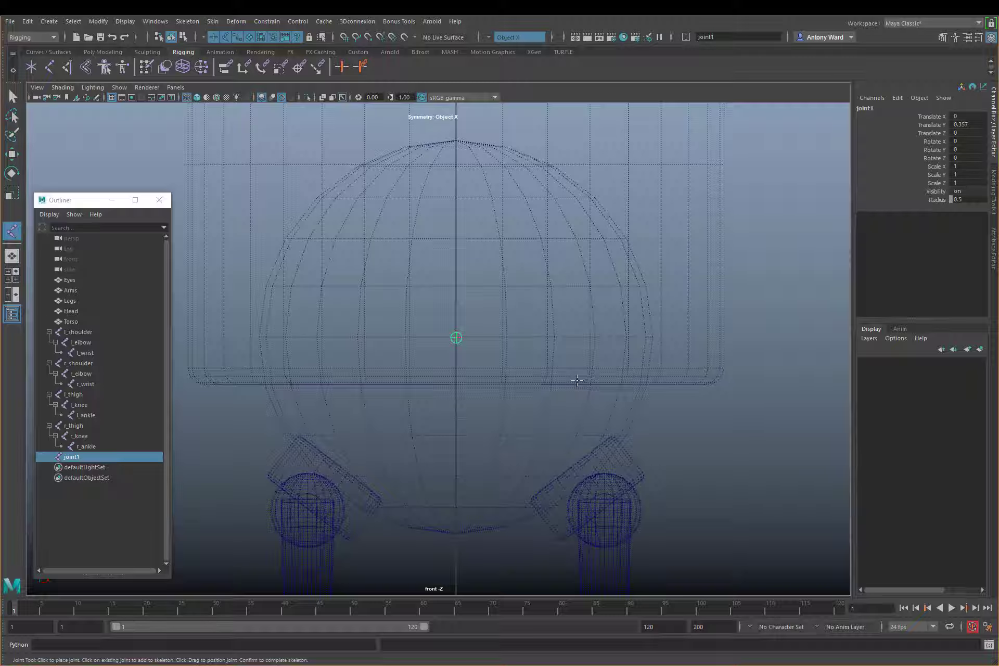
middle_click_drag(541, 250, 509, 370, "alt")
right_click_drag(508, 370, 390, 286, "alt")
middle_click_drag(390, 286, 379, 381, "alt")
right_click_drag(379, 382, 286, 359, "alt")
middle_click_drag(425, 333, 452, 326, "alt")
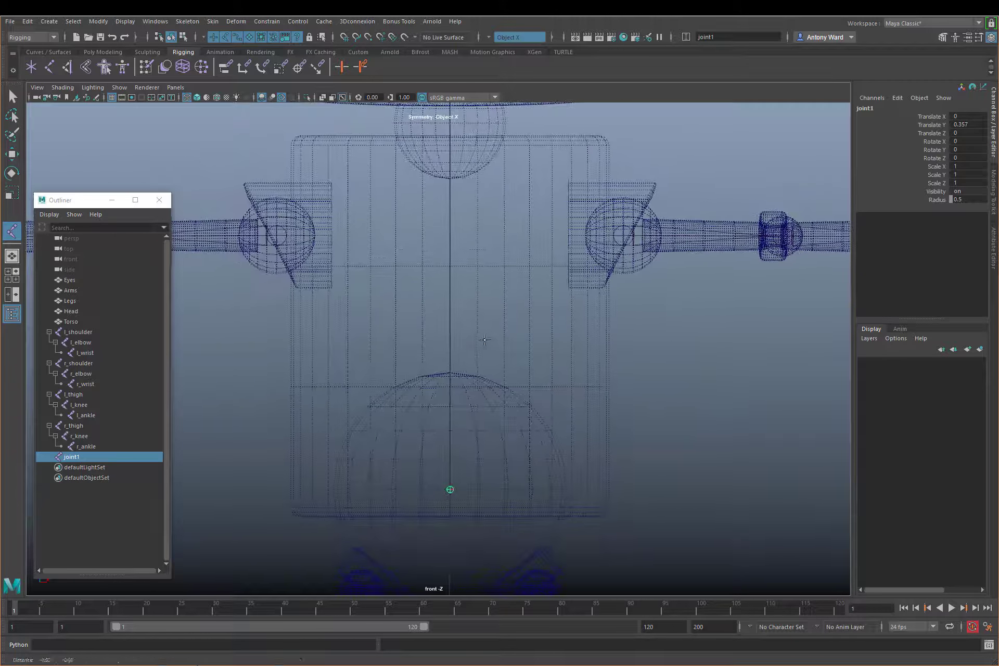
left_click(449, 328)
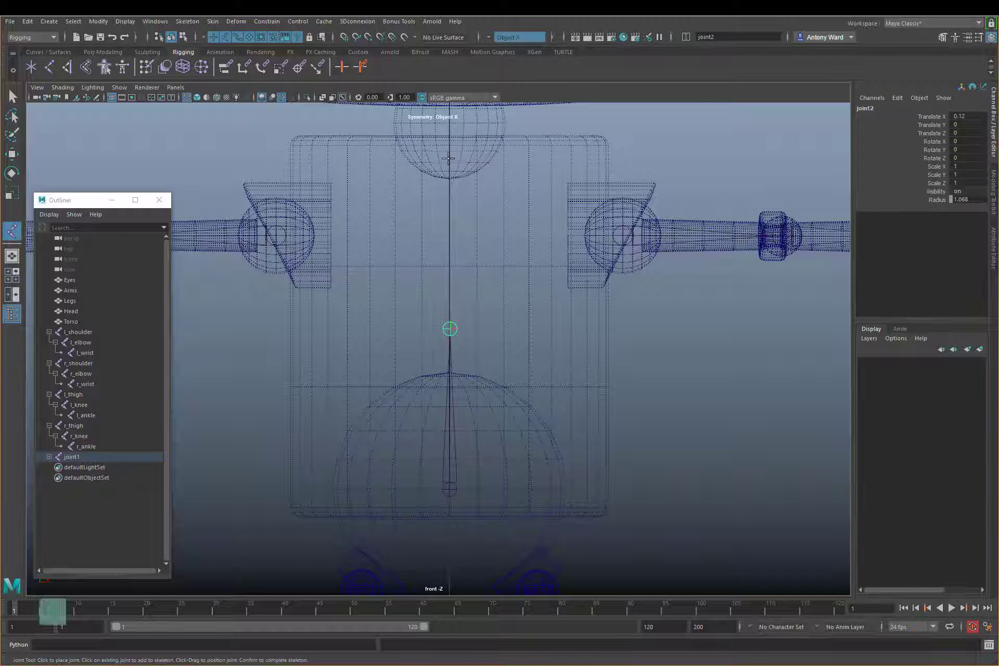
left_click(450, 163)
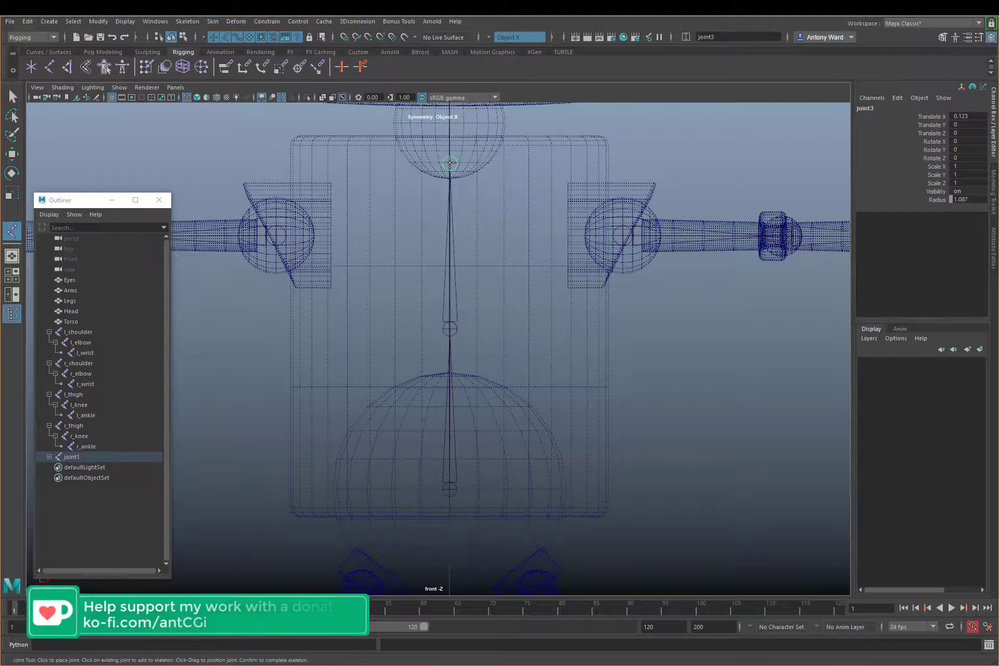
Extend the central chain with a joint at the centre of the neck ball
middle_click_drag(562, 180, 556, 376, "alt")
right_click_drag(556, 376, 692, 383, "alt")
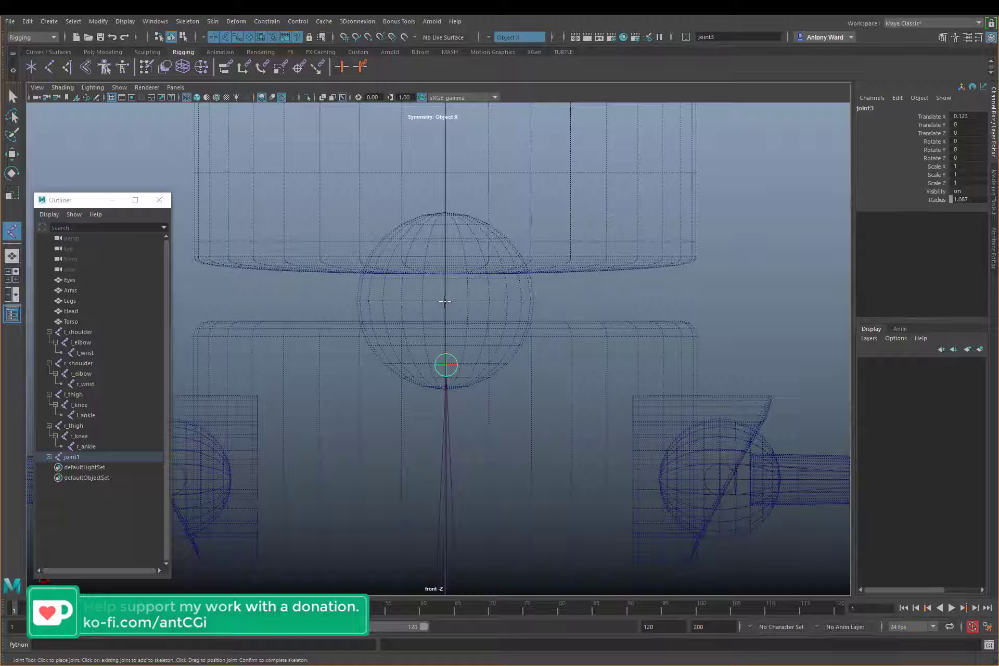
left_click(445, 300)
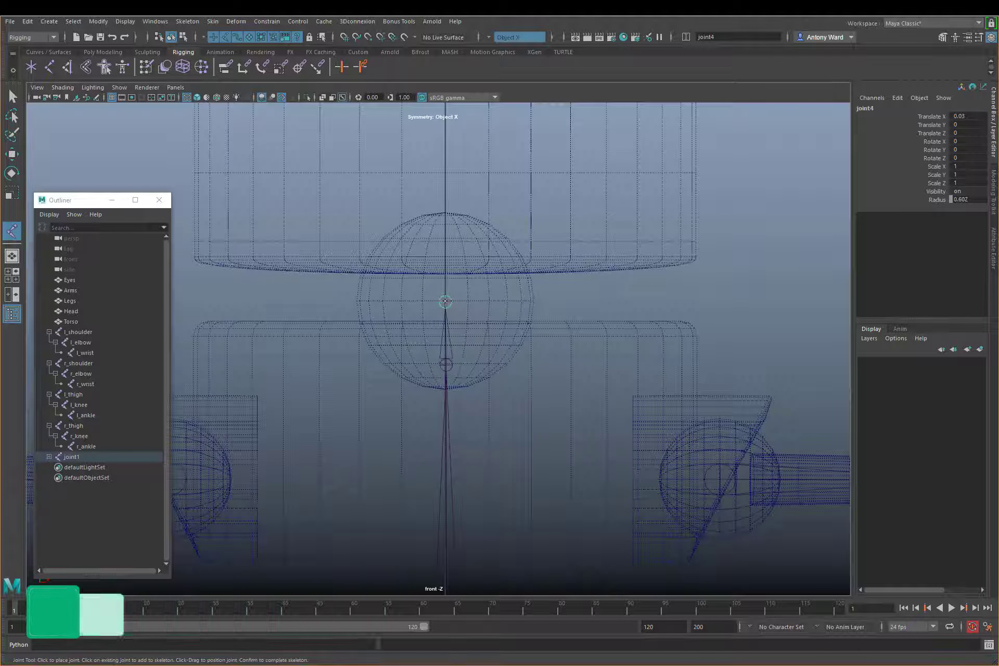
Extend the central chain with a joint on top of the head, at the base of the antenna
middle_click_drag(594, 244, 587, 377, "alt")
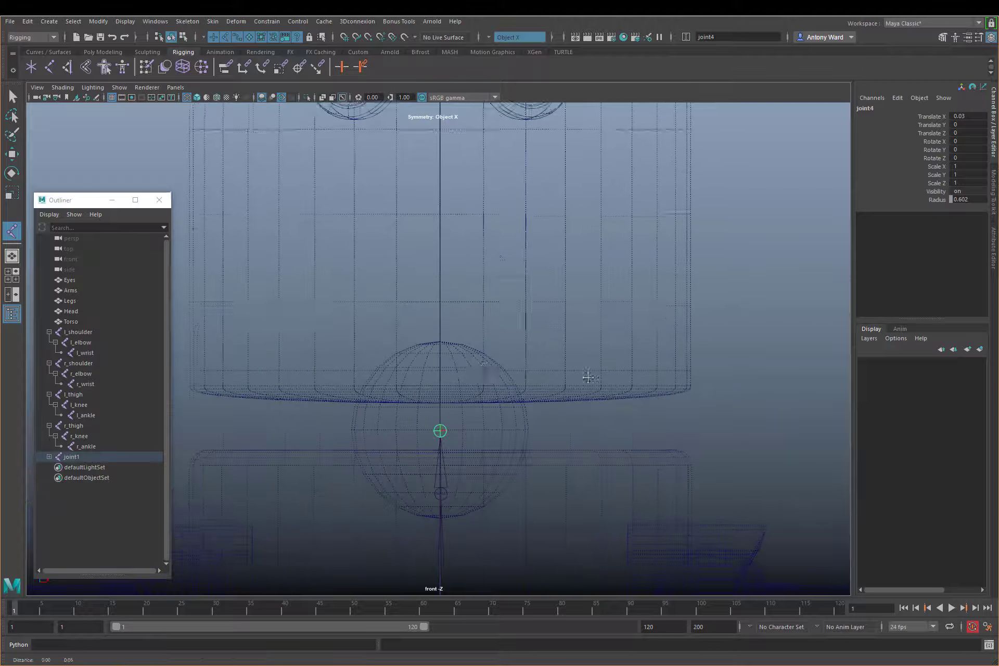
right_click_drag(586, 377, 519, 299, "alt")
middle_click_drag(519, 300, 516, 363, "alt")
right_click_drag(516, 363, 524, 332, "alt")
middle_click_drag(523, 332, 514, 408, "alt")
right_click_drag(515, 408, 330, 357, "alt")
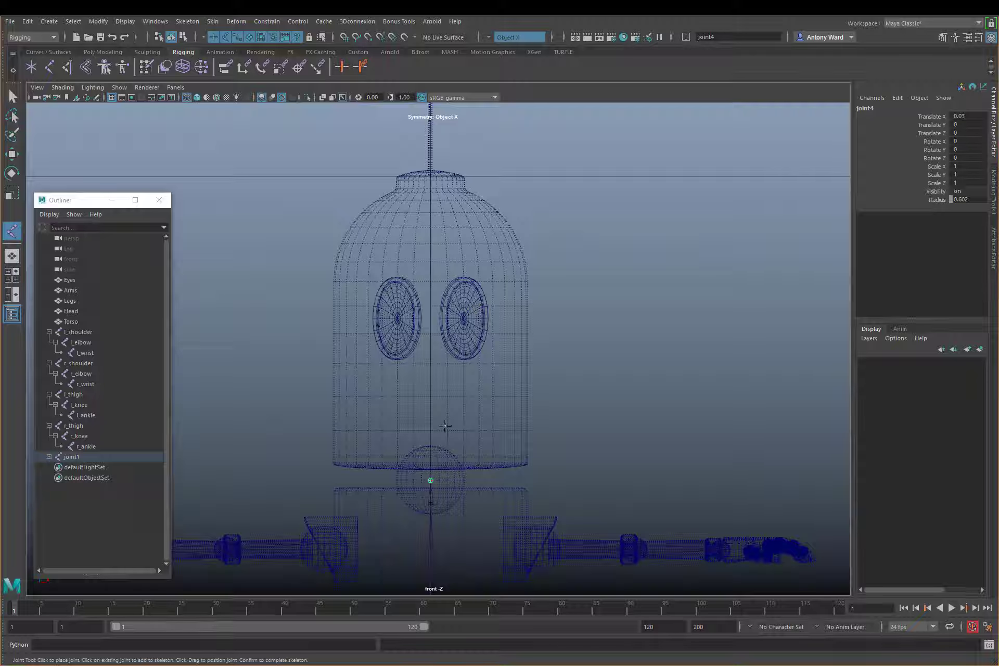
middle_click_drag(484, 394, 494, 318, "alt")
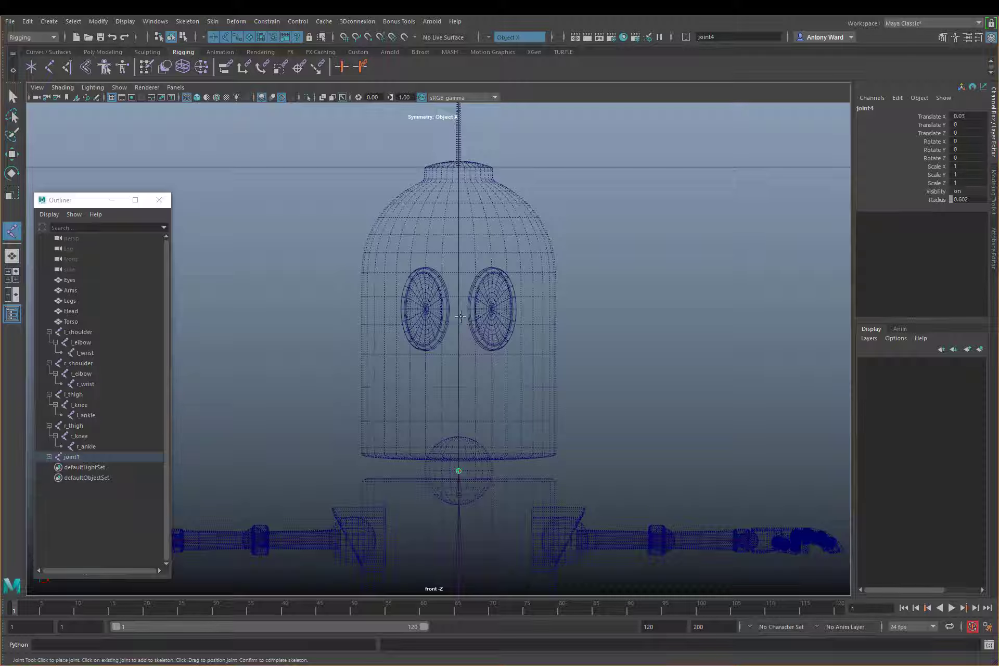
middle_click_drag(463, 239, 466, 317, "alt")
right_click_drag(521, 316, 544, 314, "alt")
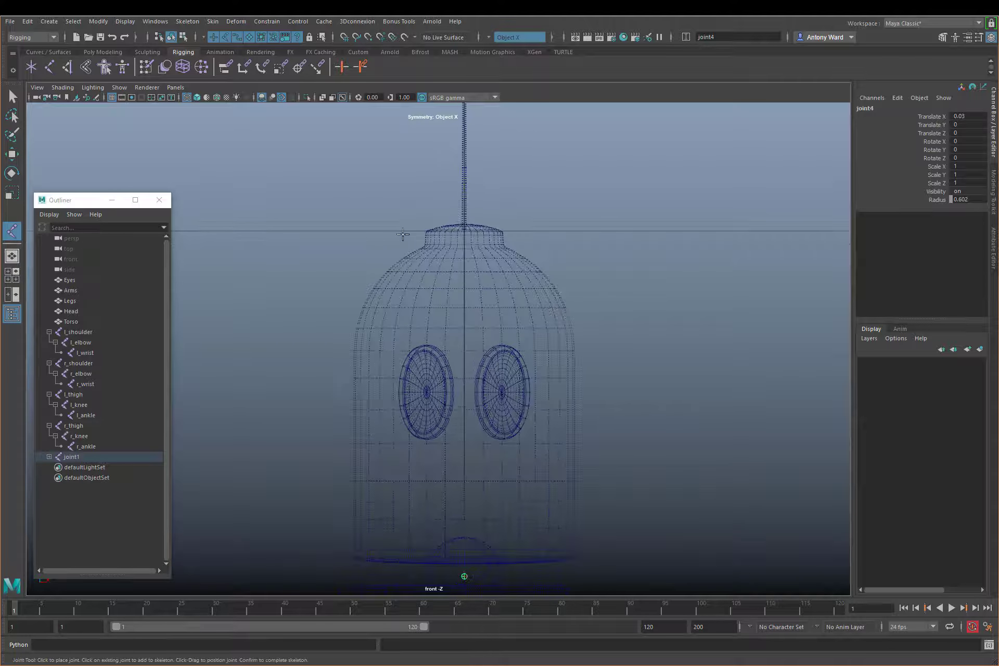
middle_click_drag(436, 230, 438, 379, "alt")
right_click_drag(438, 379, 459, 379, "alt")
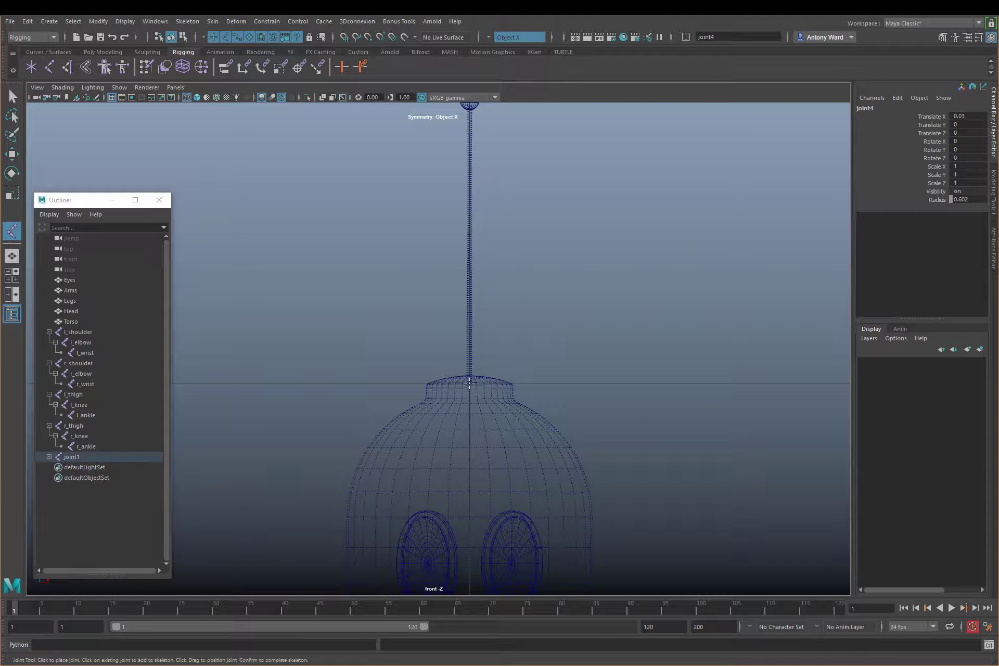
left_click(470, 382)
Add a joint about halfway up the antenna, finish the central chain and deselect it
middle_click_drag(483, 241, 478, 303, "alt")
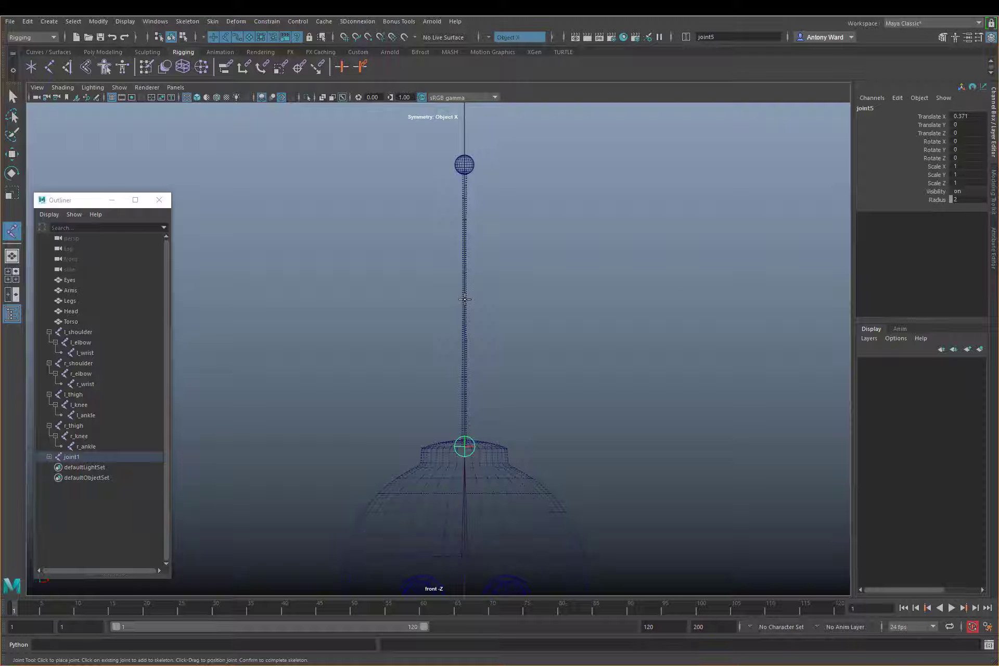
left_click(465, 299)
key("w")
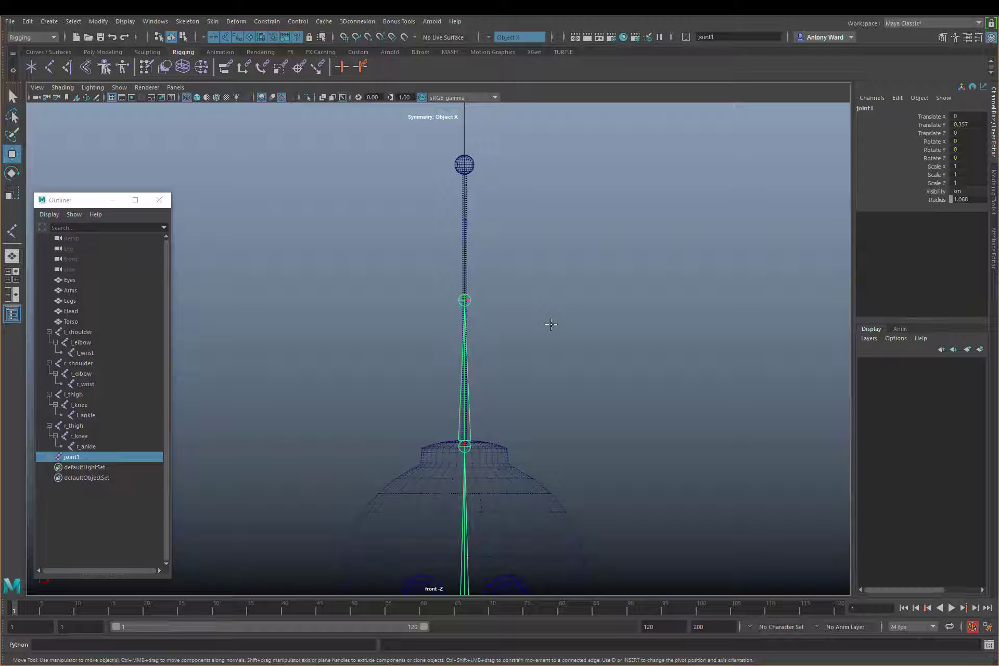
left_click(551, 325)
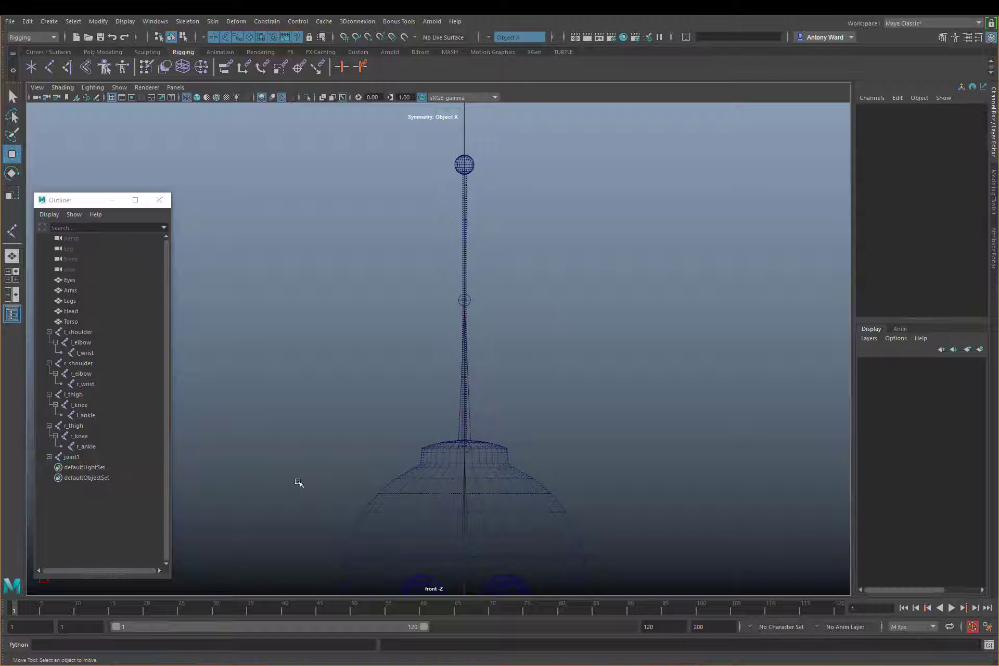
Expand the joint1 hierarchy in the Outliner and walk down the chain from joint1 to joint2 in the perspective view
left_click(49, 457, "shift")
right_click_drag(635, 453, 466, 434, "alt")
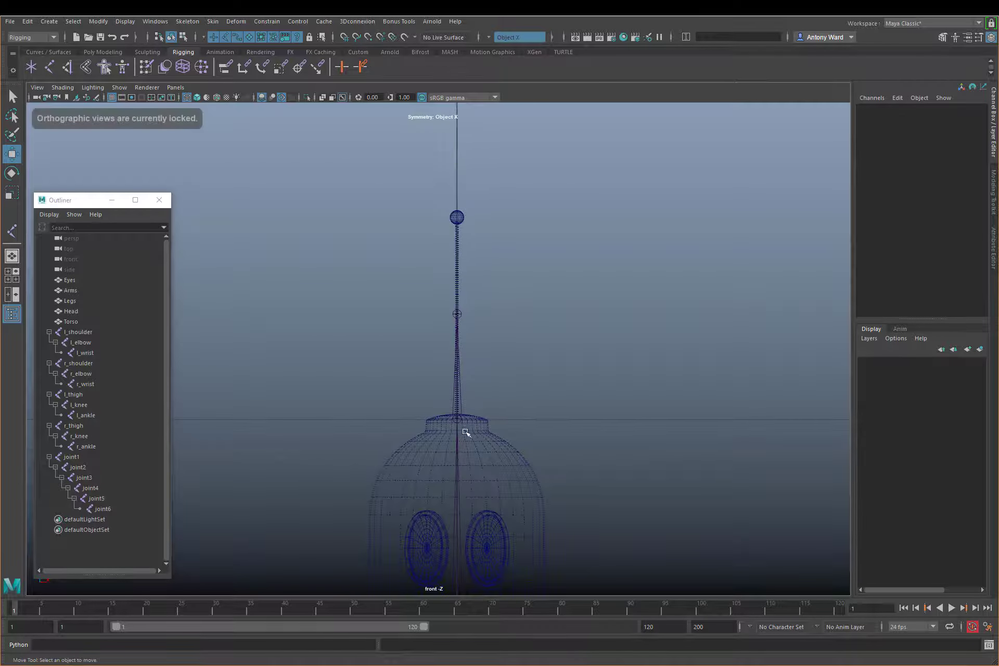
key("space")
key("space")
left_click(453, 428)
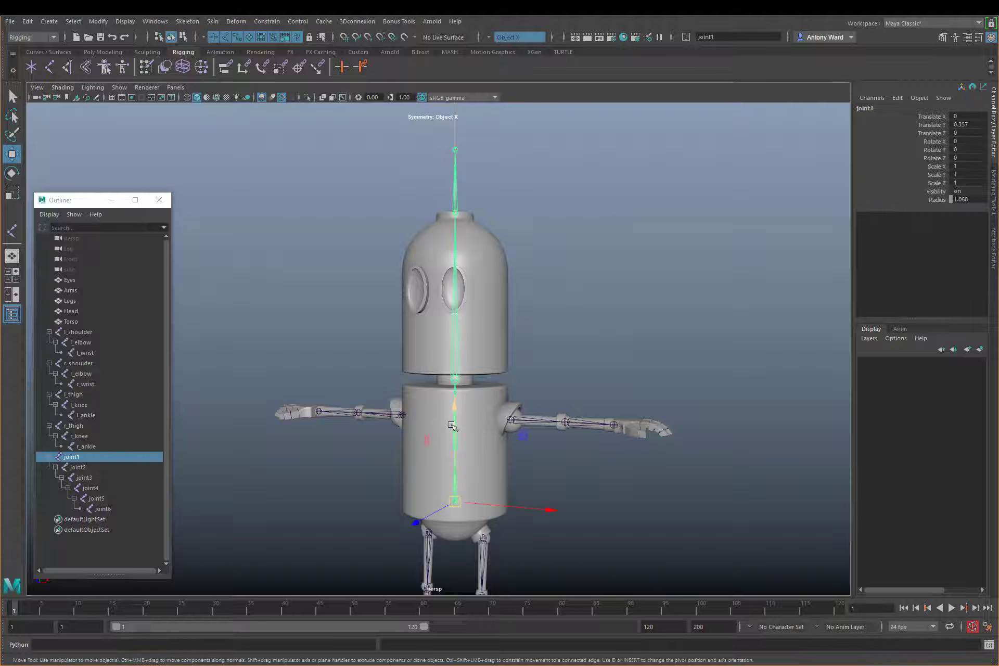
key("Down")
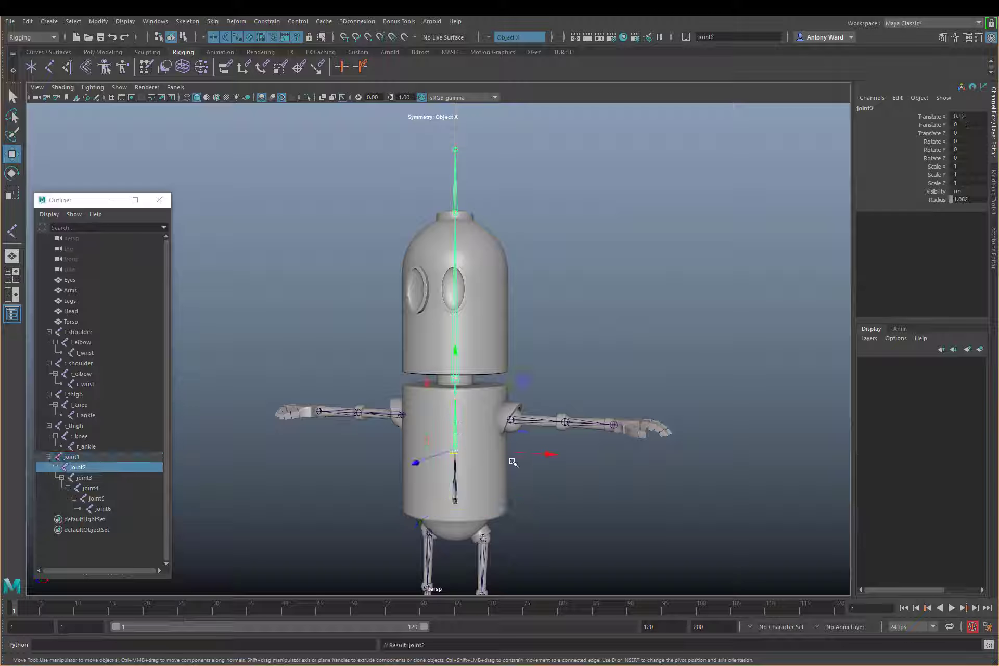
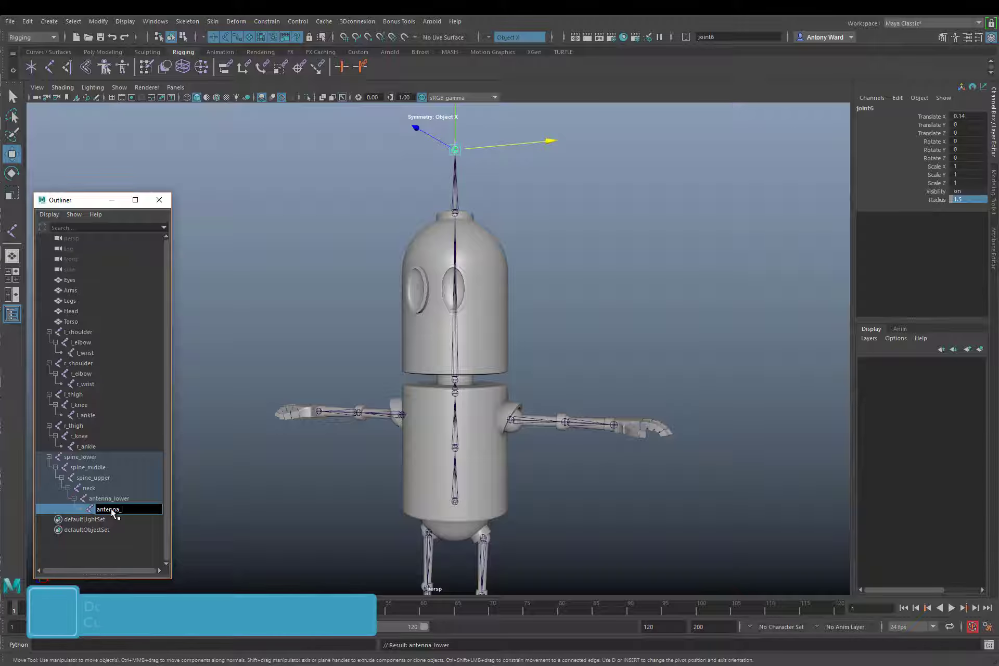
Rename joint6, the last joint of the central chain, as antenna_middle and deselect it
type("_middle")
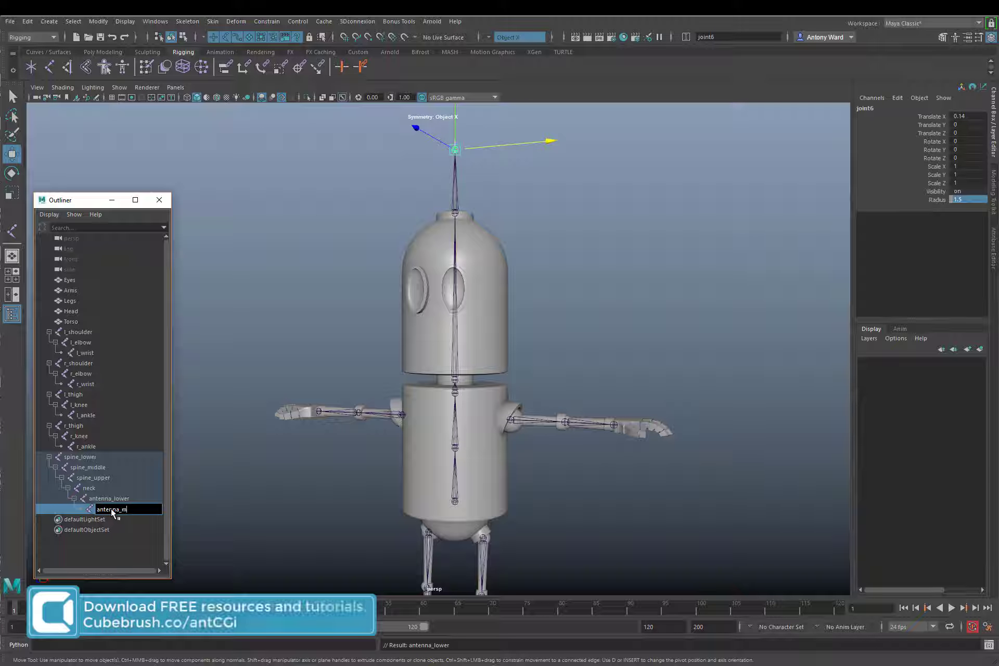
key("Return")
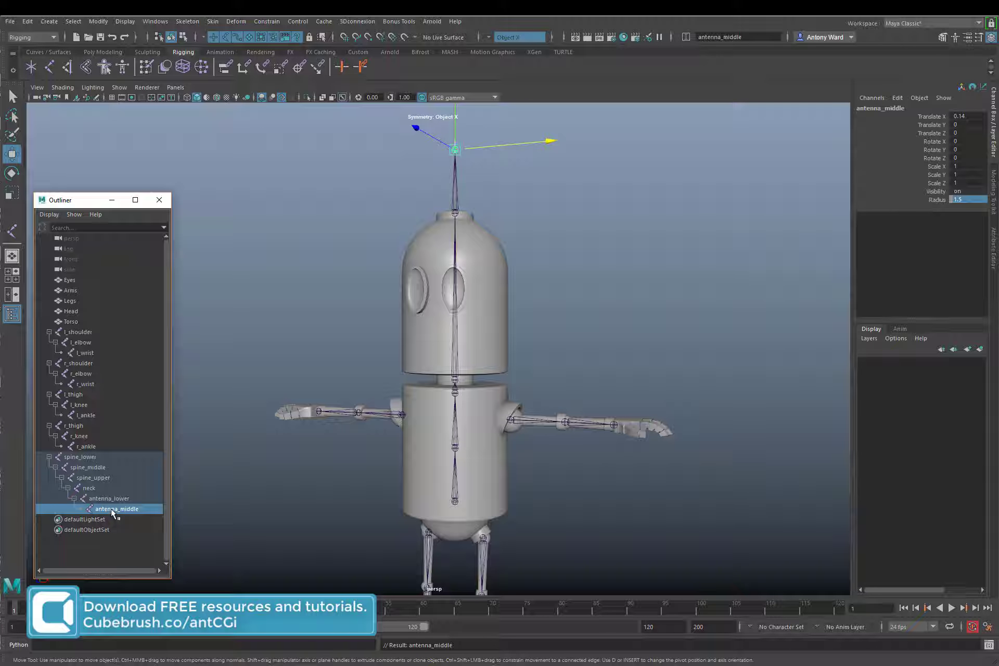
middle_click_drag(549, 336, 533, 520, "alt")
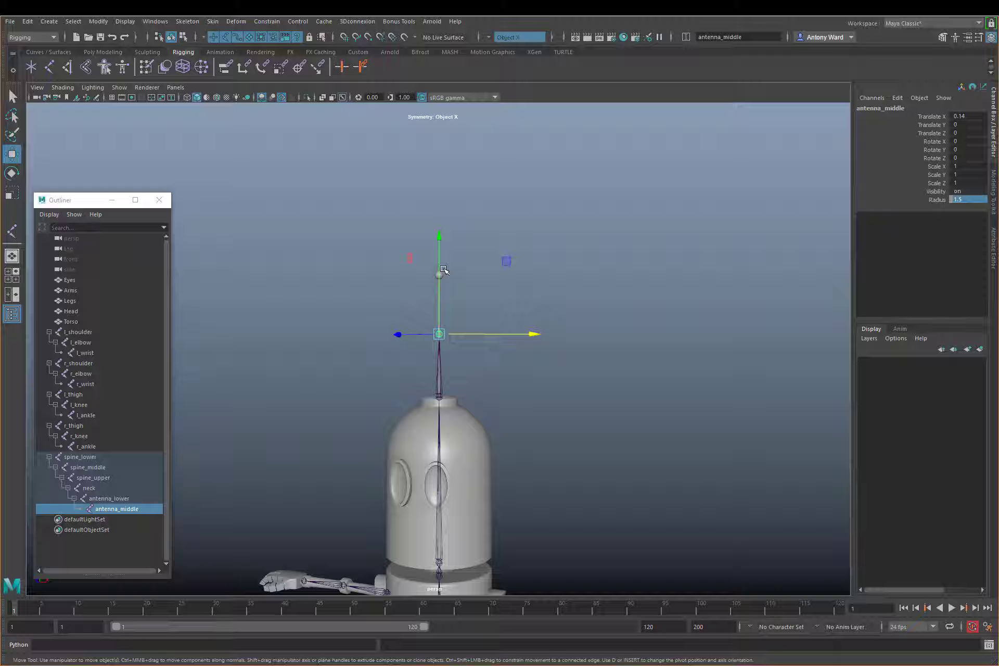
left_click(610, 438)
Duplicate the spine_lower chain and delete the copy's spine_middle branch, leaving a single joint
middle_click_drag(645, 446, 672, 297, "alt")
right_click_drag(671, 297, 344, 478, "alt")
left_click(80, 457)
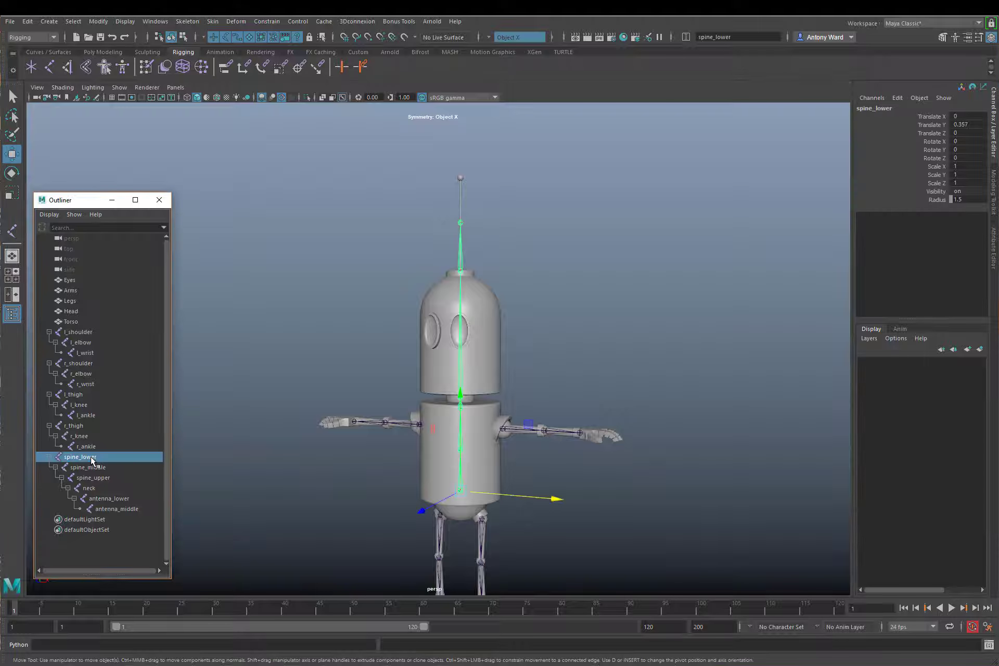
key("ctrl+d")
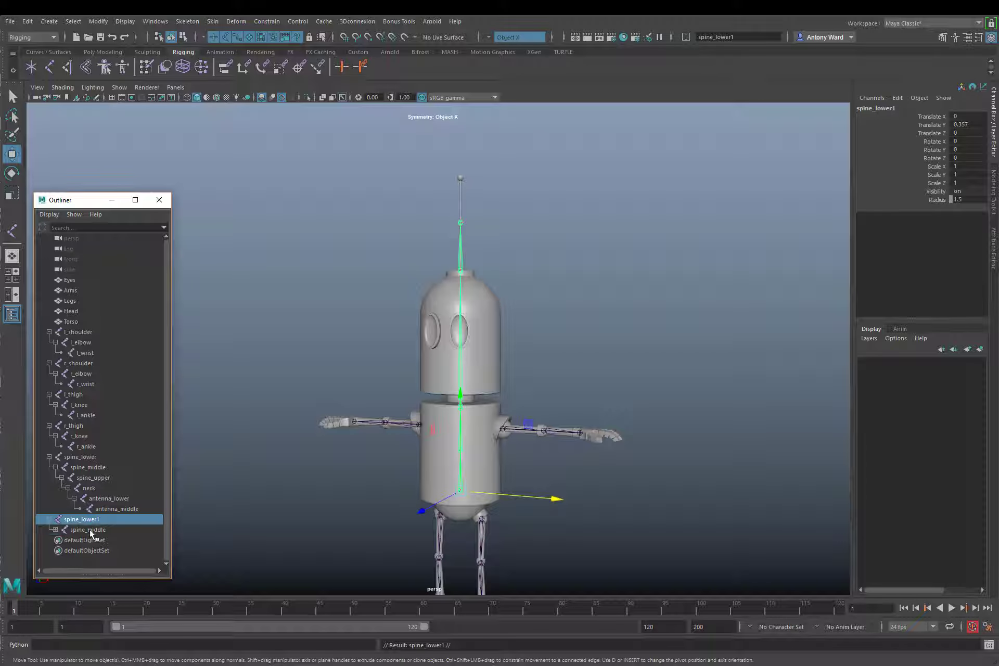
left_click(89, 530)
key("Delete")
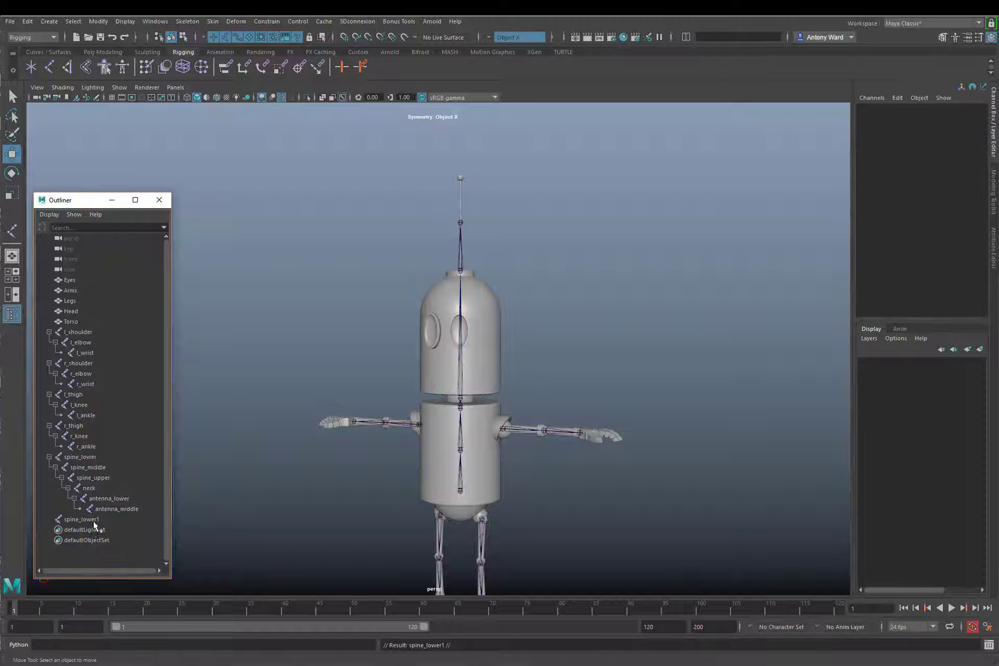
Rename the duplicated joint spine_lower1 as root and parent spine_lower under it
left_click(101, 520)
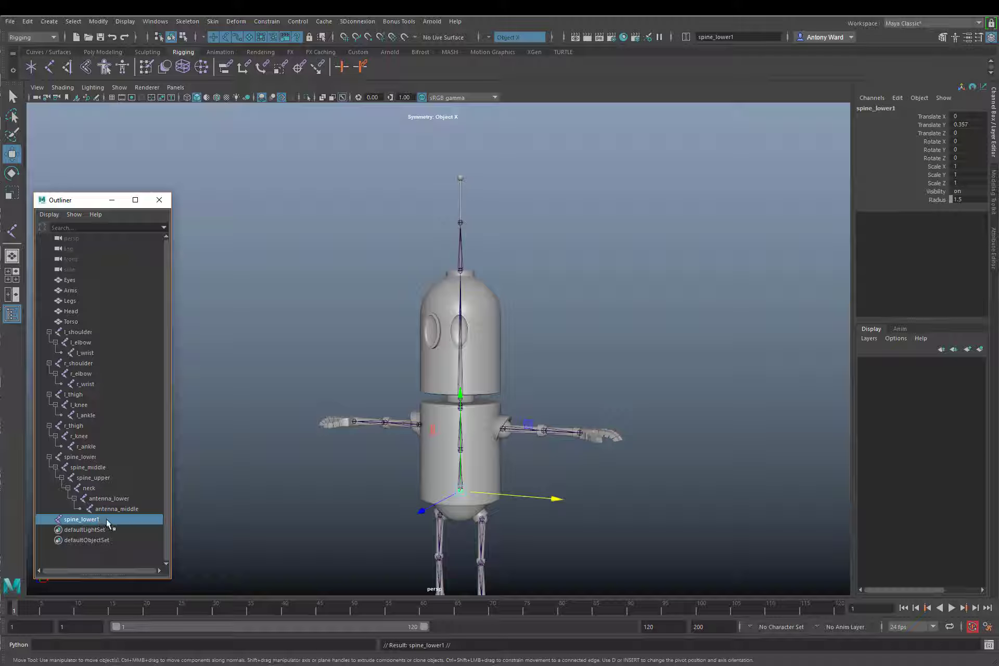
double_click(106, 519)
key("shift+Home")
type("root")
key("Return")
left_click_drag(68, 457, 73, 516)
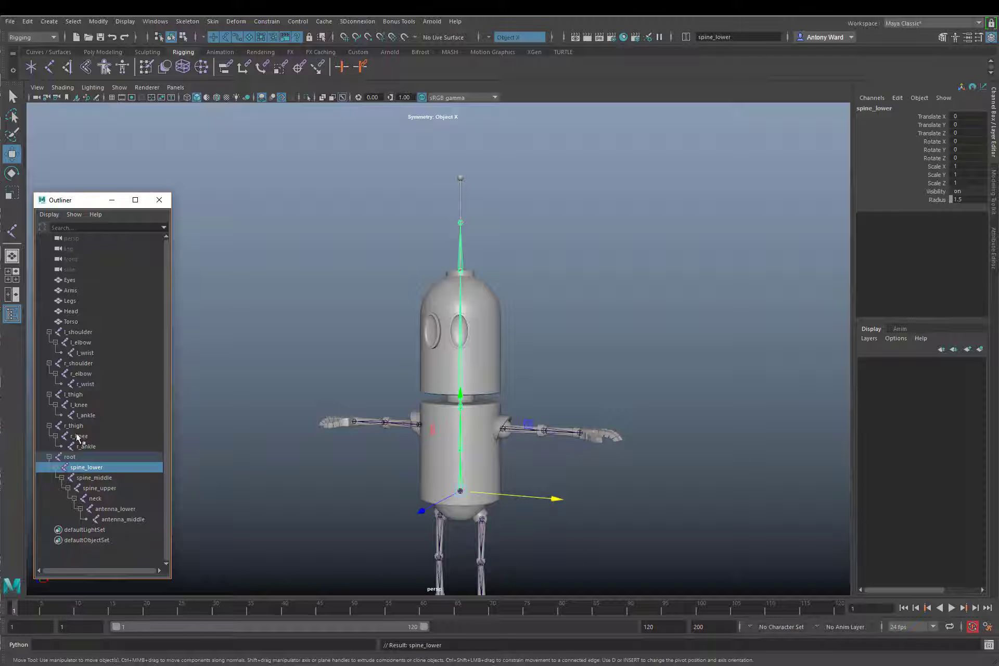
Test the hierarchy by freely rotating root and spine_lower in turn, undoing each rotation
left_click(75, 458)
key("e")
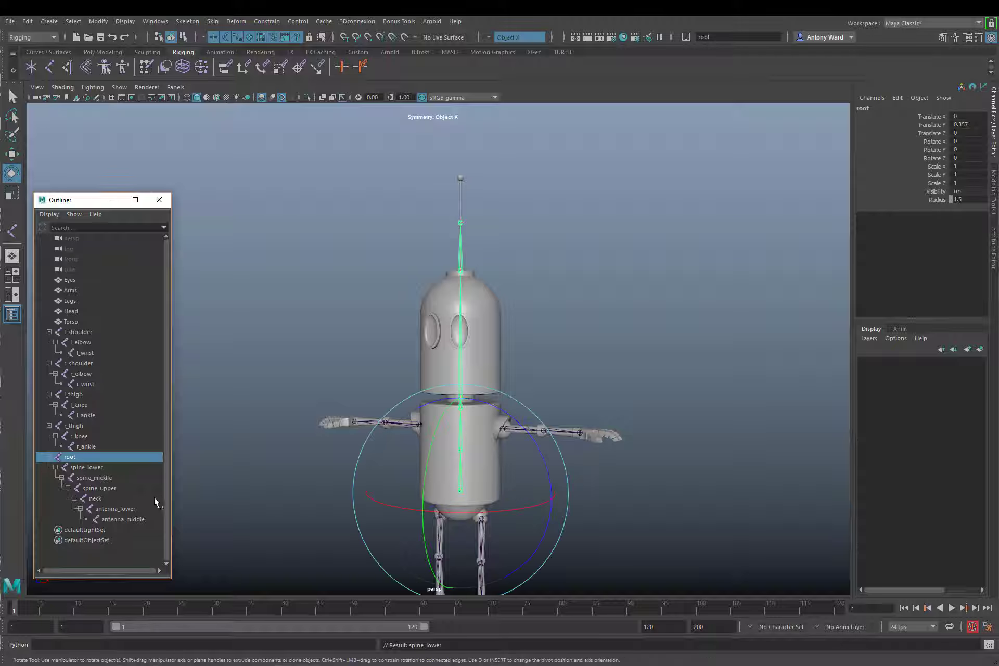
left_click_drag(478, 453, 507, 468)
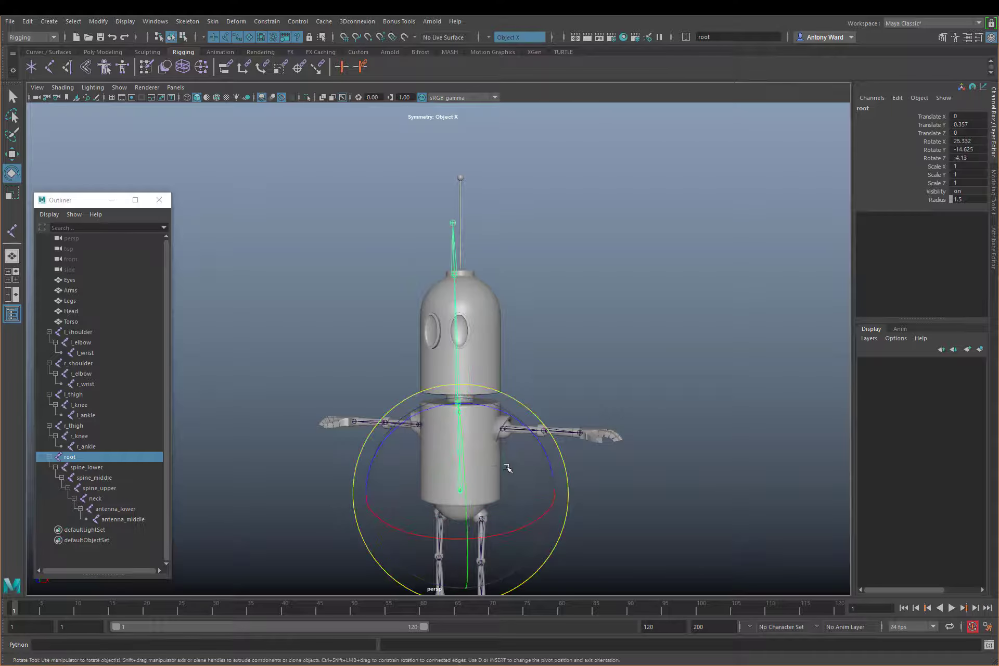
key("ctrl+z")
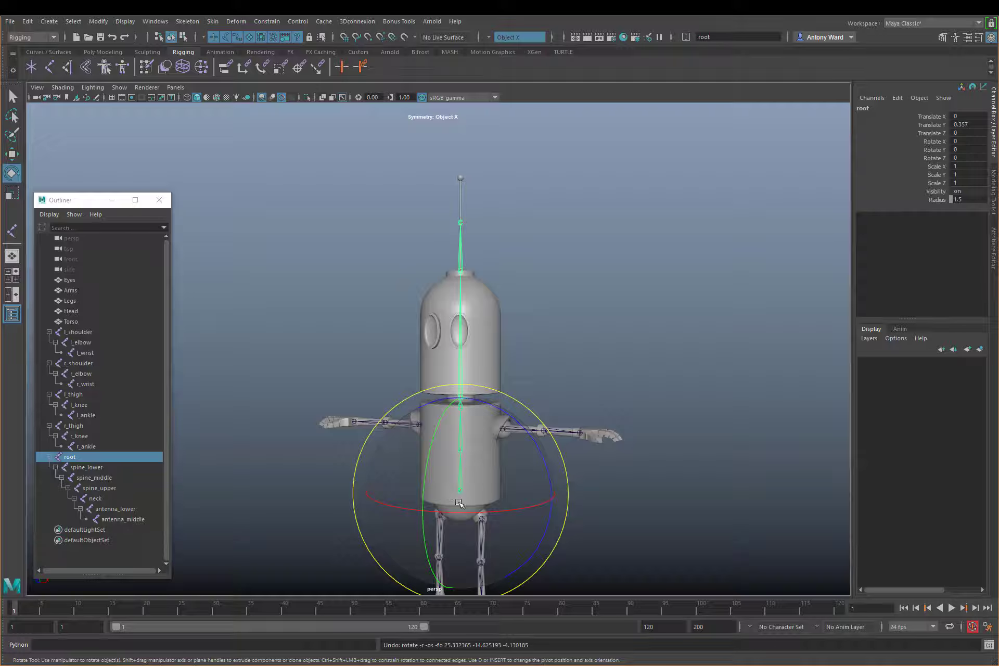
left_click(85, 467)
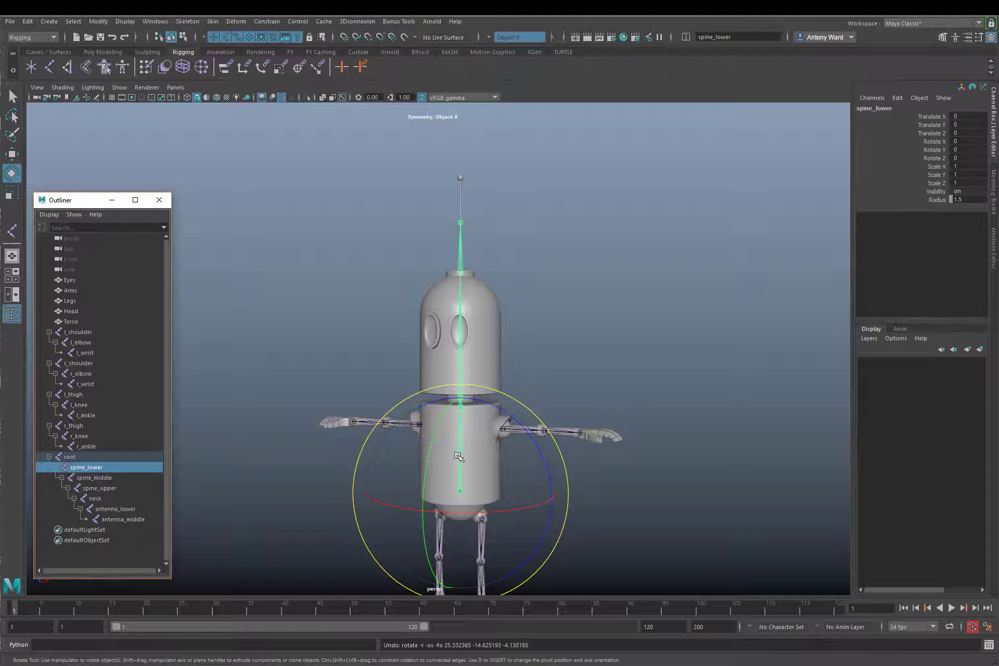
mouse_move(457, 456)
left_mouse_down()
mouse_move(455, 432)
mouse_move(476, 460)
left_mouse_up()
key("ctrl+z")
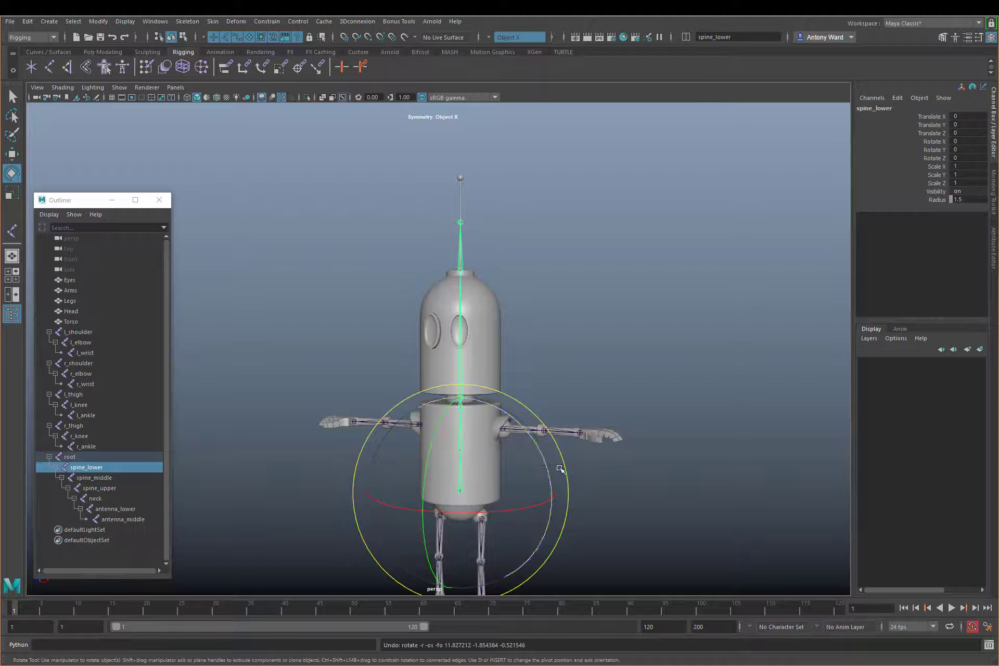
Select the l_shoulder joint and examine its move axes along the left arm from several close-up angles
left_click_drag(617, 492, 623, 441, "alt")
left_click(672, 441)
left_click_drag(494, 404, 484, 418, "alt")
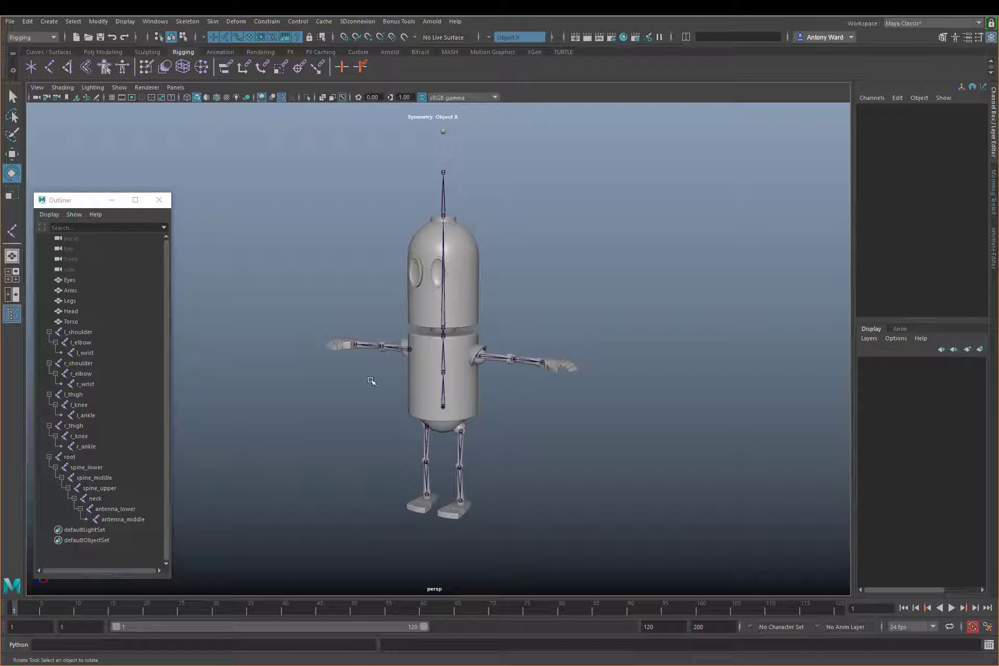
left_click(484, 357)
left_click_drag(458, 401, 406, 430, "alt")
right_click_drag(406, 430, 618, 405, "alt")
key("w")
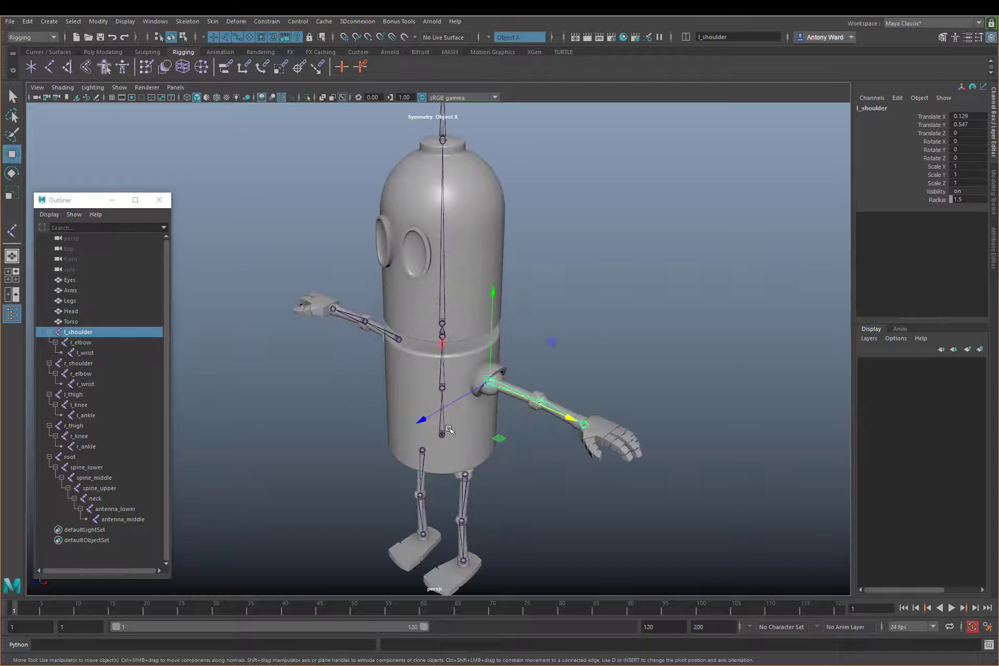
left_click_drag(619, 423, 416, 433, "alt")
right_click_drag(417, 433, 567, 465, "alt")
middle_click_drag(528, 466, 508, 414, "alt")
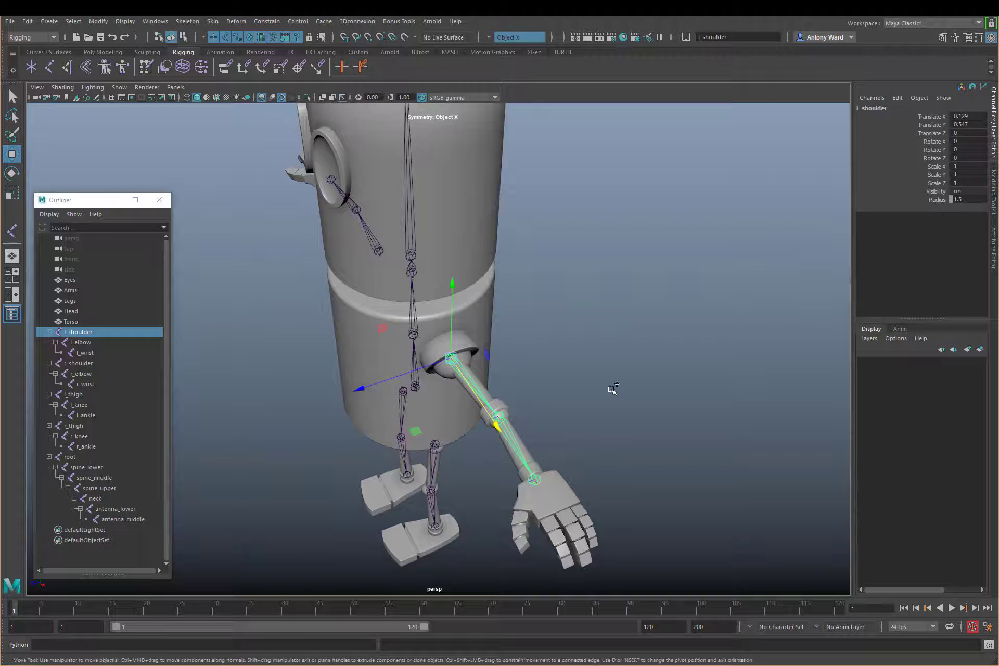
key("w")
left_click_drag(611, 390, 574, 372)
left_click_drag(432, 443, 395, 449, "alt")
right_click_drag(395, 448, 593, 431, "alt")
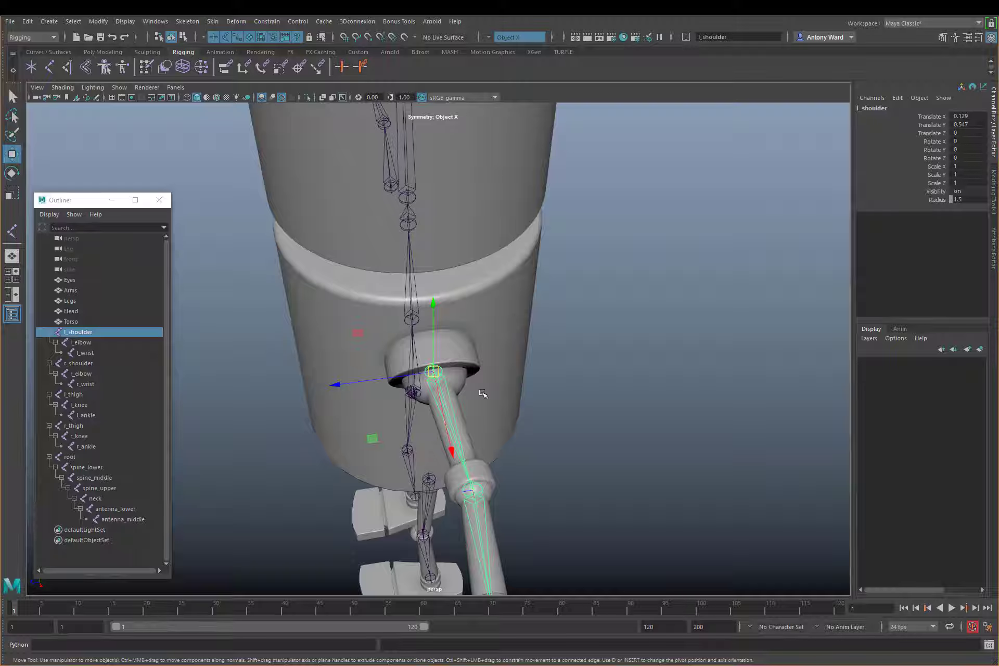
Test-rotate l_shoulder about its local X axis and undo the rotation
key("e")
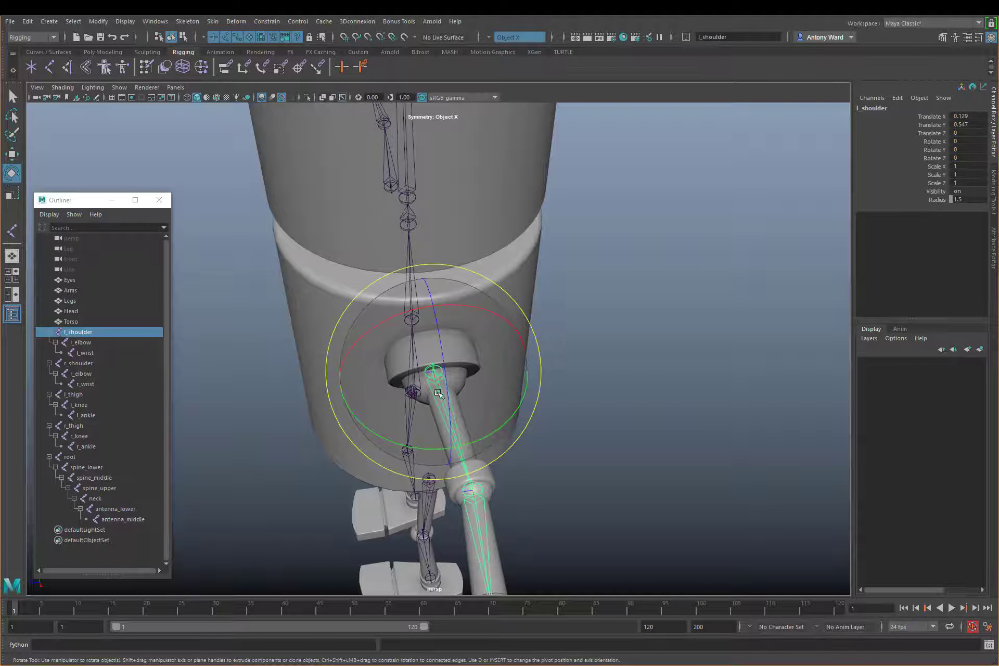
left_click_drag(403, 314, 561, 329)
key("ctrl+z")
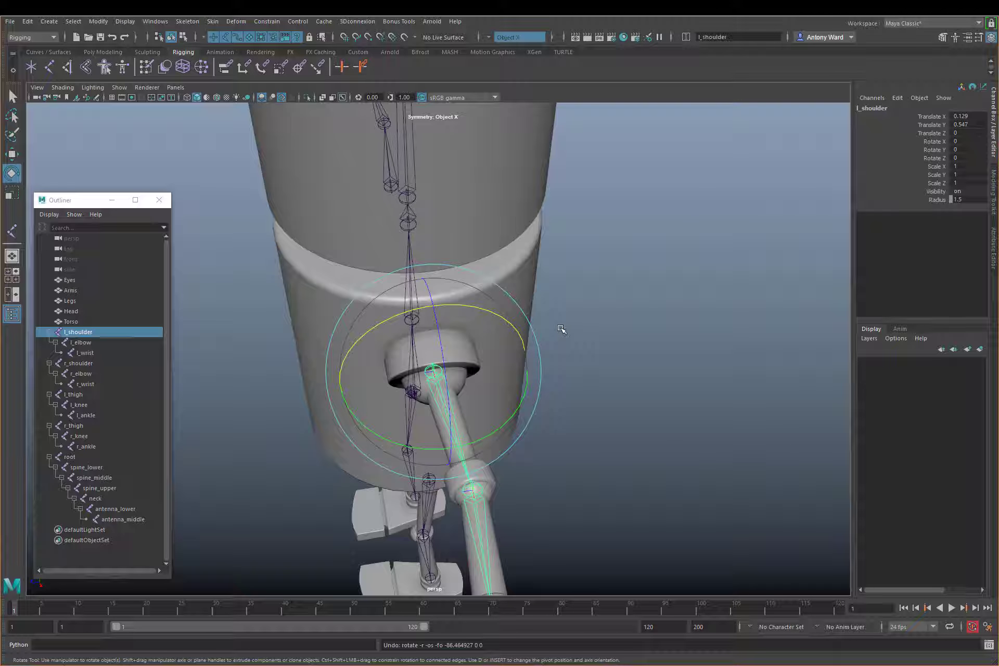
Select every joint from l_shoulder through antenna_middle and show their local rotation axes
left_click_drag(587, 443, 683, 398, "alt")
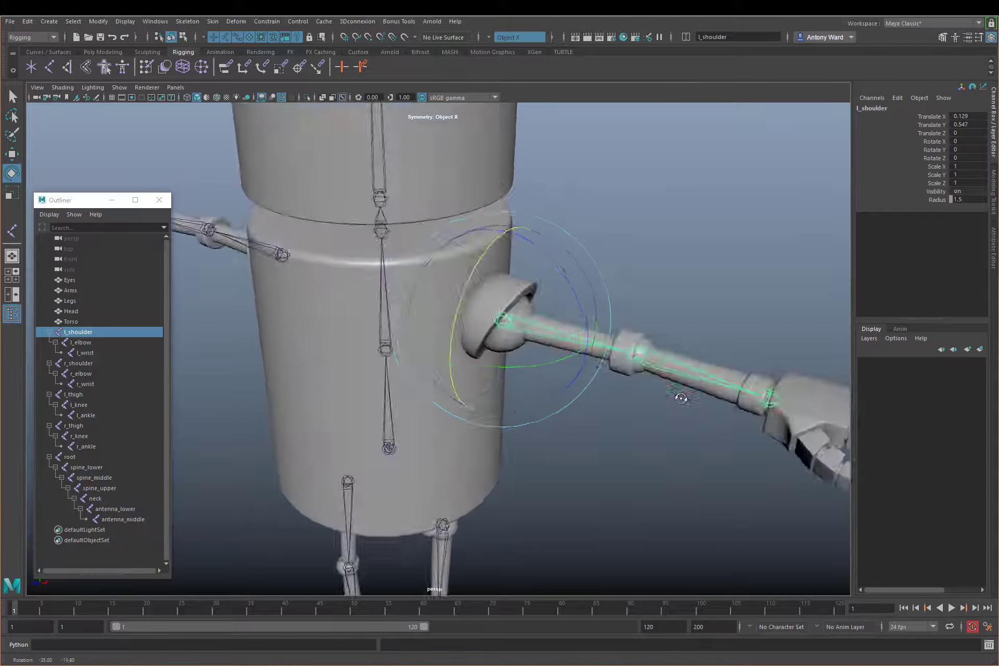
right_click_drag(682, 398, 469, 416, "alt")
left_click_drag(468, 416, 495, 397, "alt")
right_click_drag(495, 397, 534, 384, "alt")
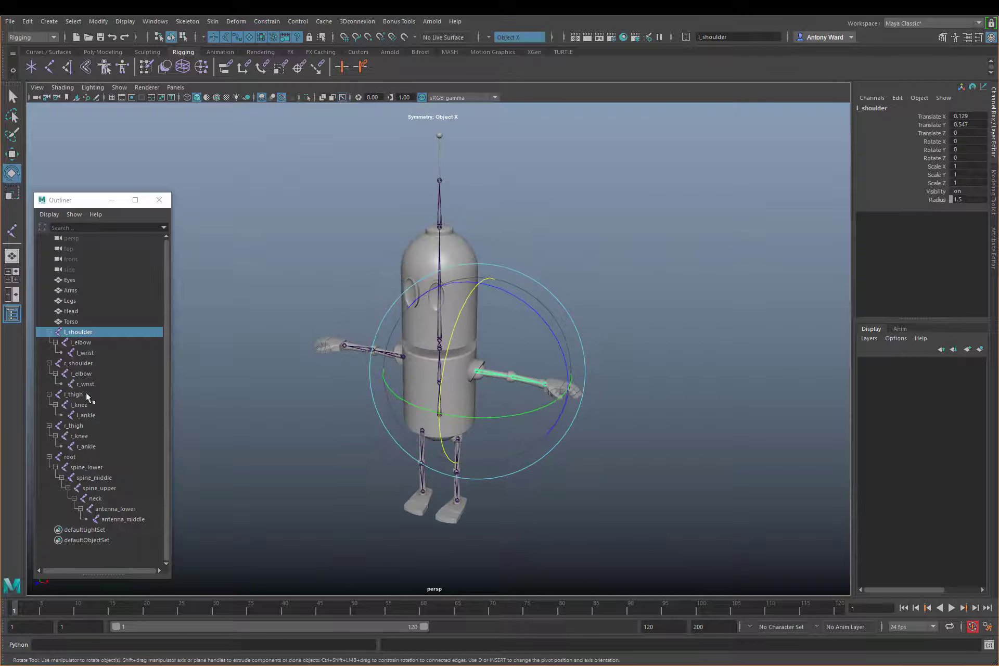
left_click(123, 520, "shift")
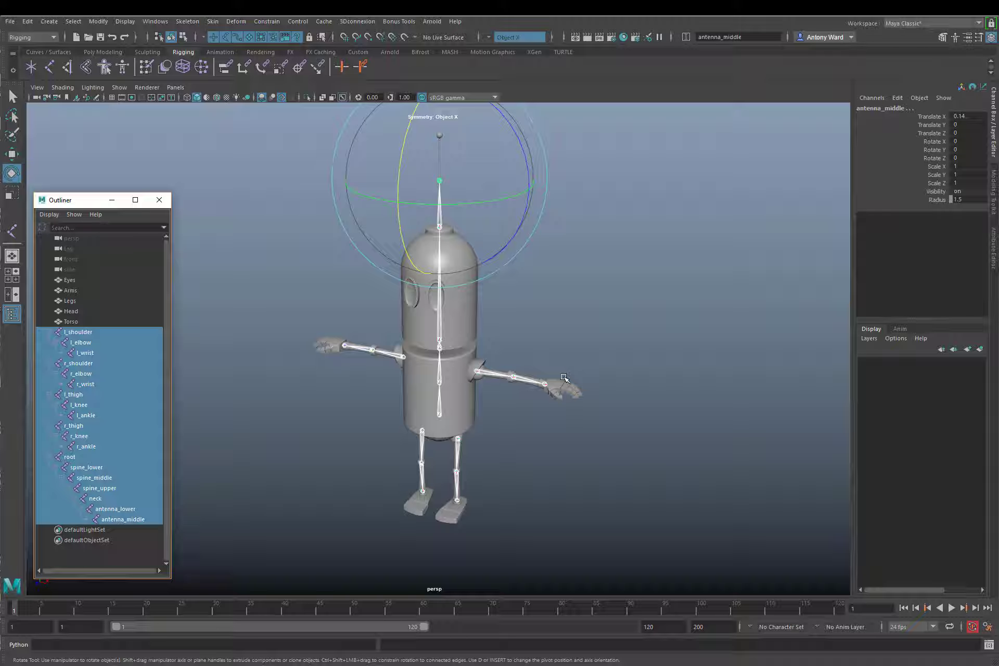
left_click_drag(477, 335, 473, 326, "alt")
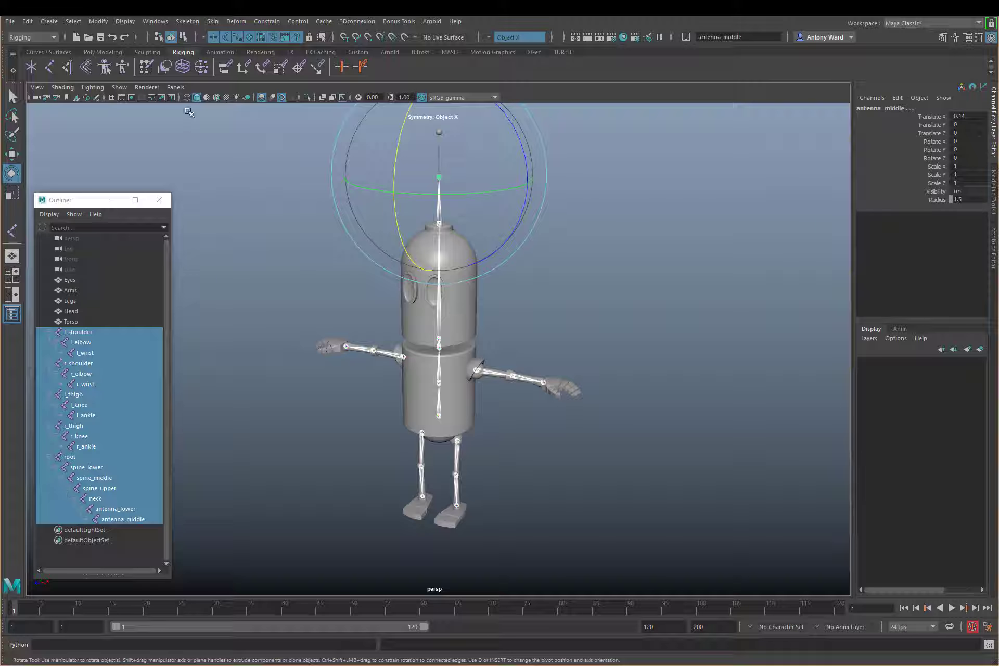
middle_click_drag(535, 244, 542, 246, "alt")
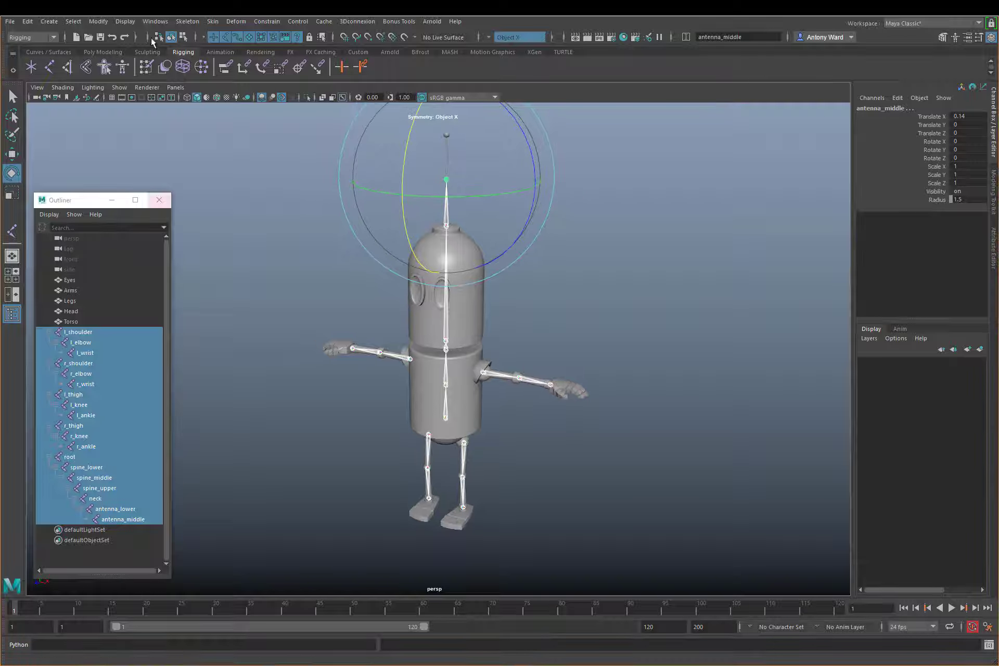
left_click(124, 23)
mouse_move(189, 141)
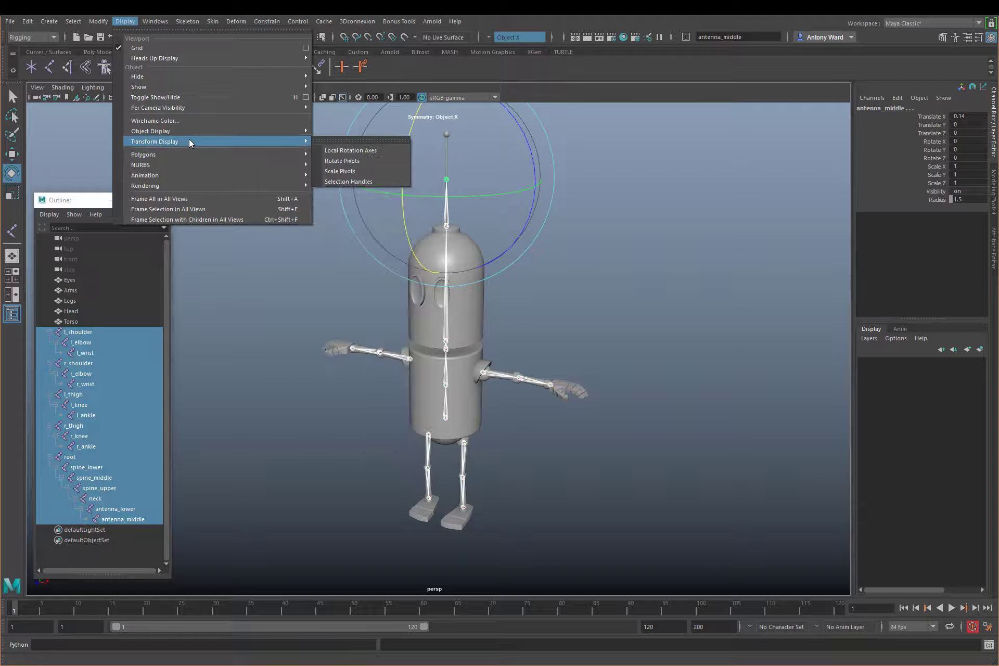
left_click(352, 152)
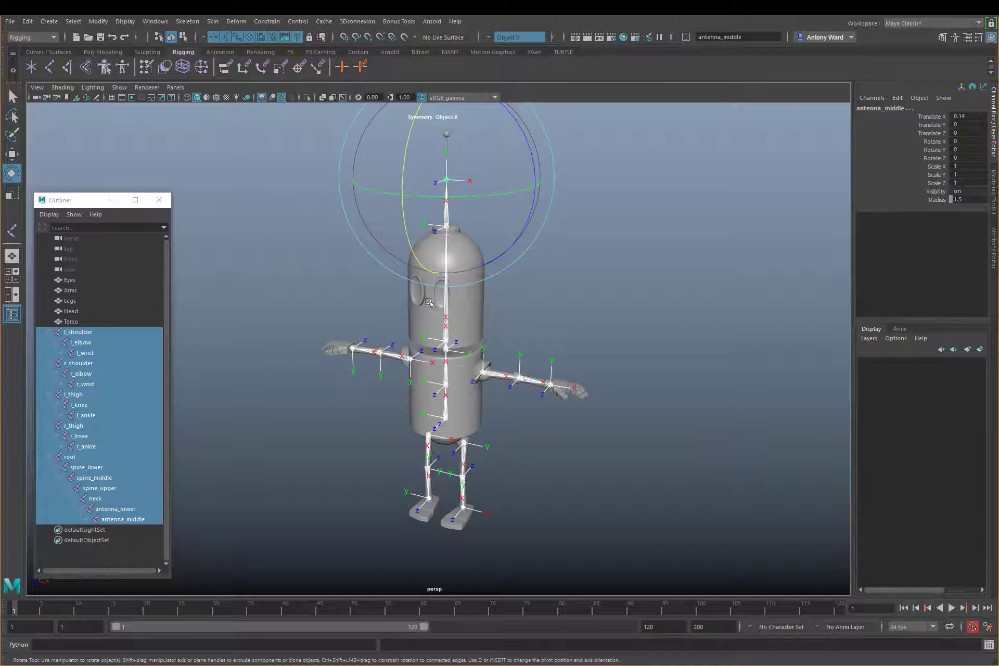
Deselect the joints and compare the local rotation axes across the arms, legs and spine
left_click(391, 413)
right_click_drag(391, 412, 702, 370, "alt")
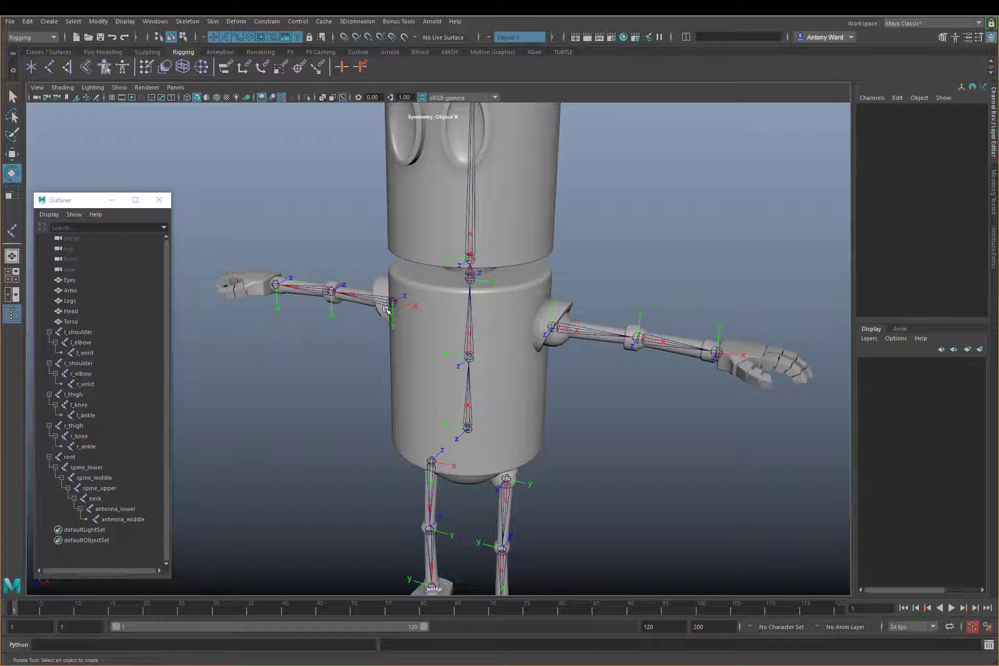
left_click_drag(555, 401, 374, 401, "alt")
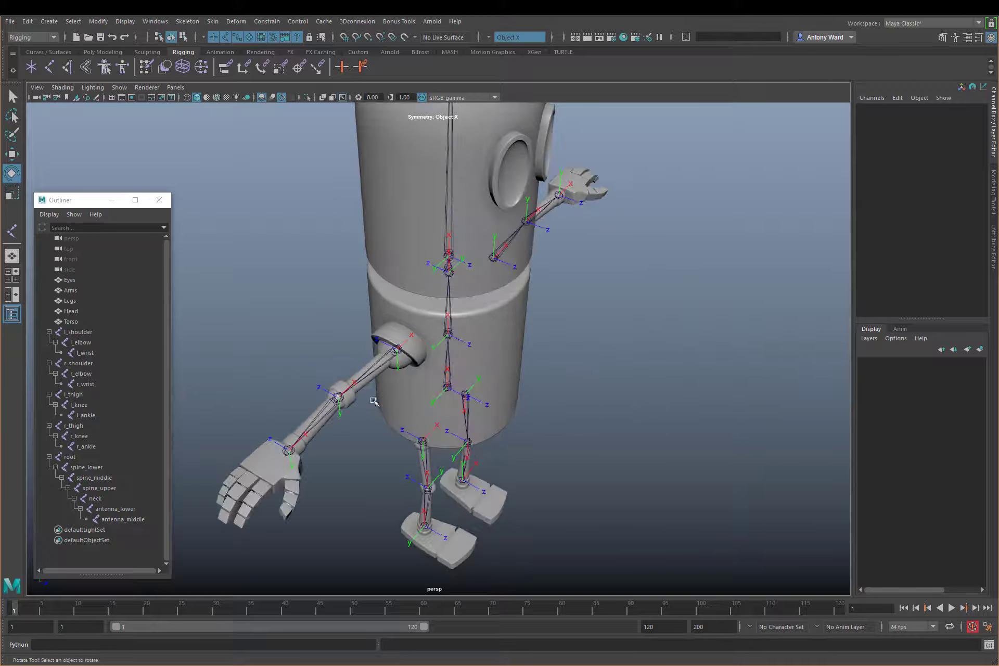
left_click_drag(712, 417, 518, 422, "alt")
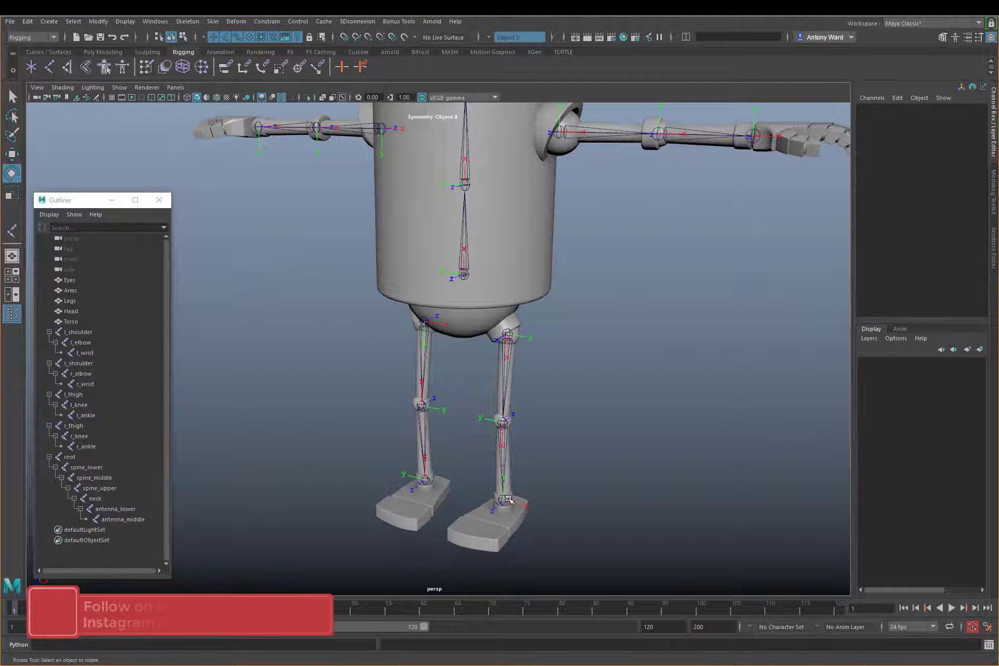
middle_click_drag(648, 240, 614, 323, "alt")
right_click_drag(613, 324, 567, 329, "alt")
left_click_drag(568, 329, 491, 350, "alt")
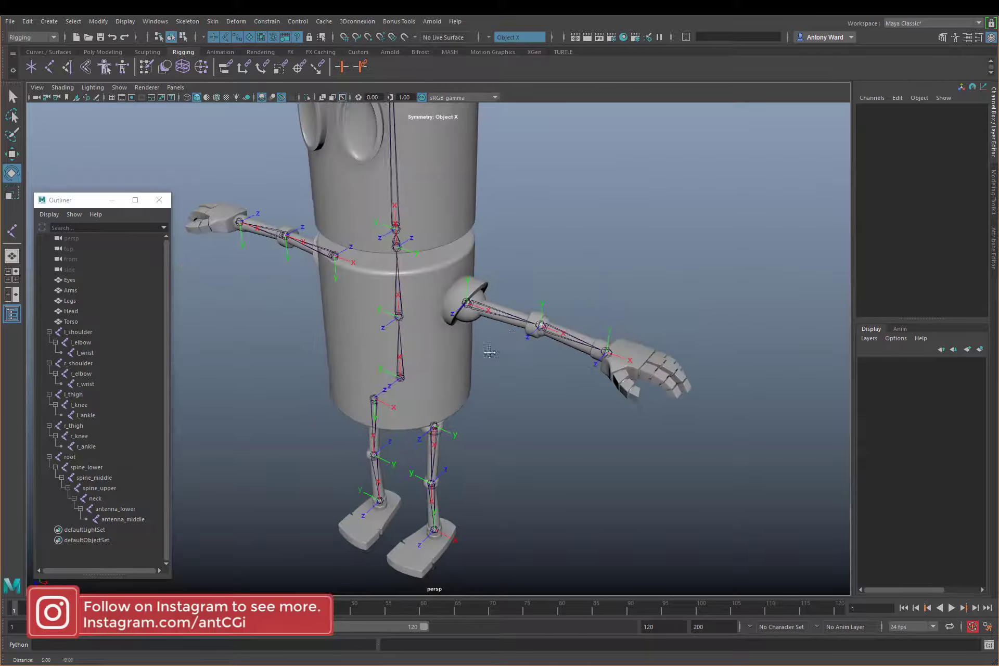
right_click_drag(491, 350, 566, 358, "alt")
left_click_drag(565, 358, 528, 345, "alt")
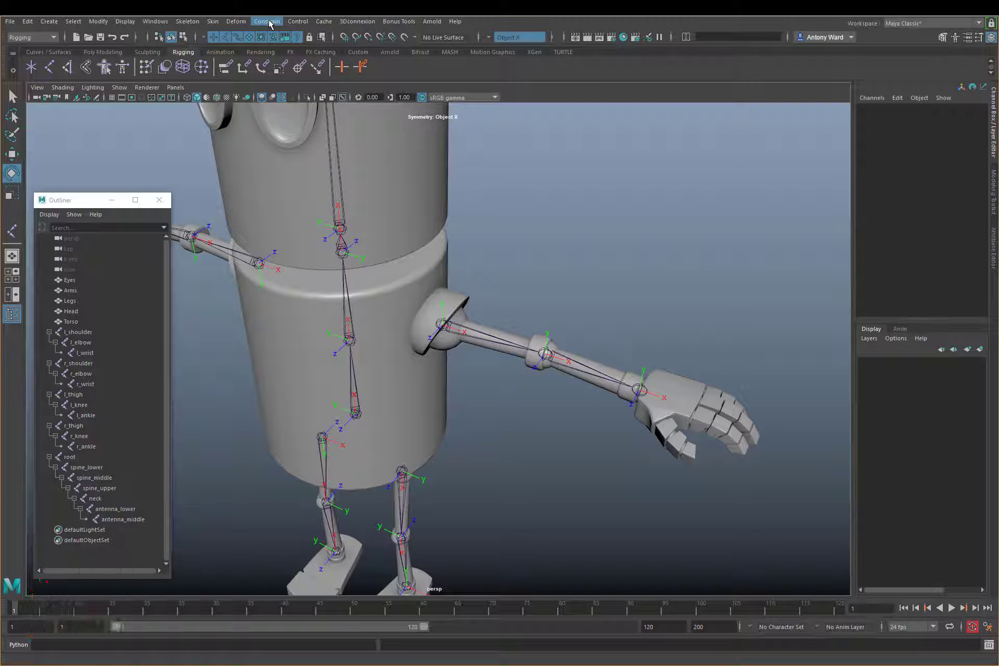
Bring up the Orient Joint options and reset them to their defaults
left_click(187, 22)
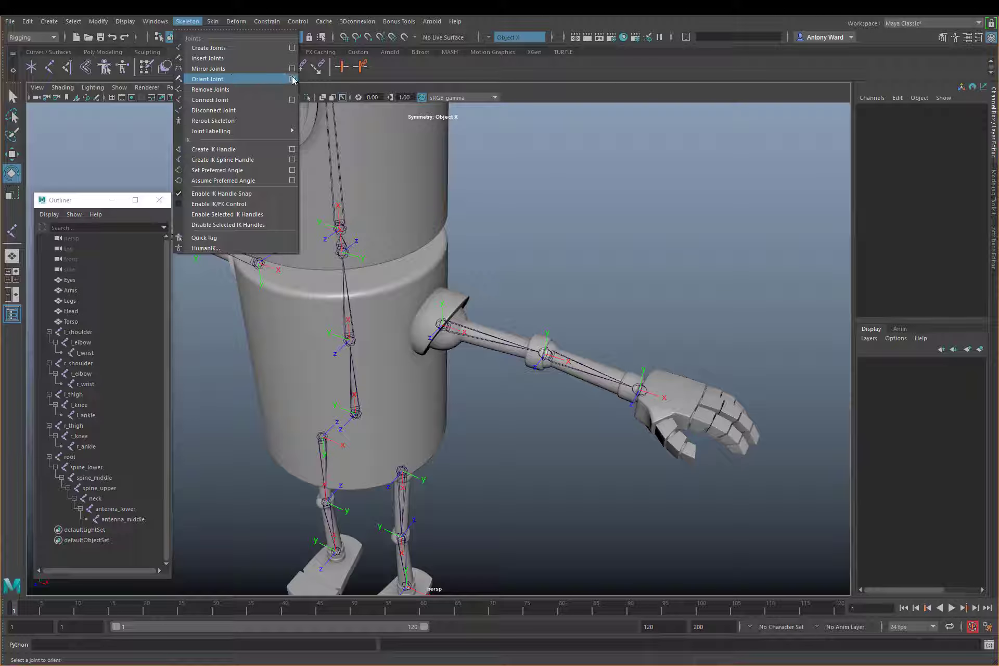
left_click(293, 79)
left_click(546, 122)
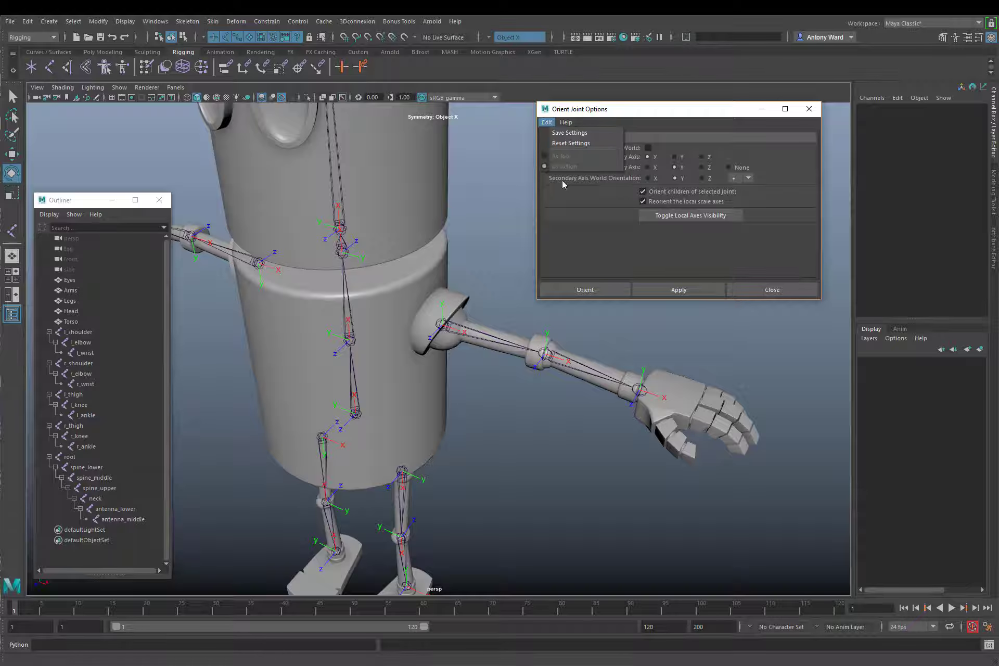
left_click(570, 144)
middle_click_drag(455, 359, 420, 365, "alt")
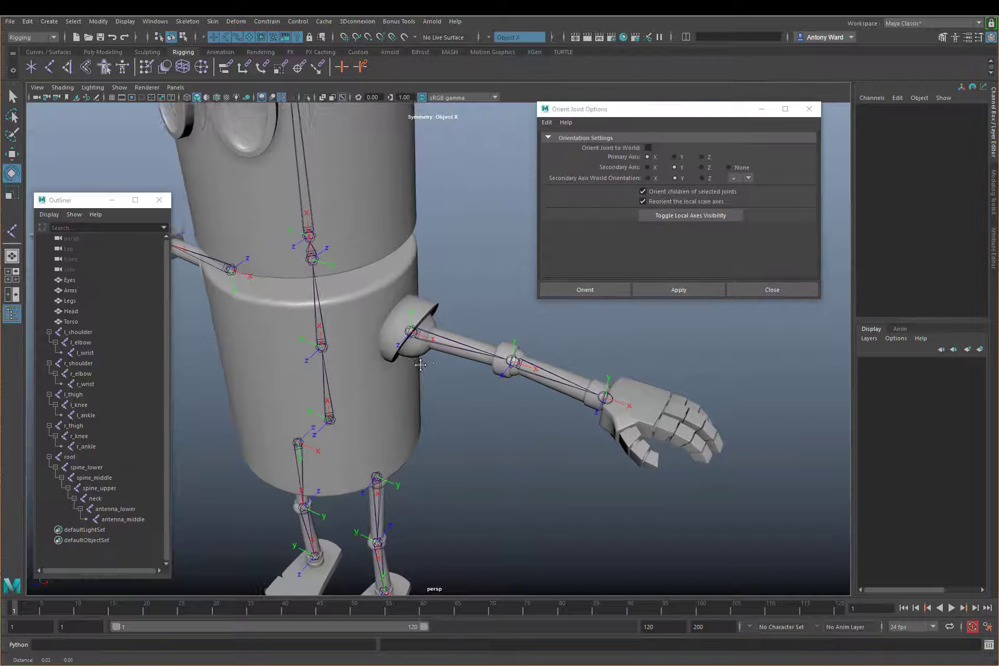
left_click_drag(421, 365, 474, 386, "alt")
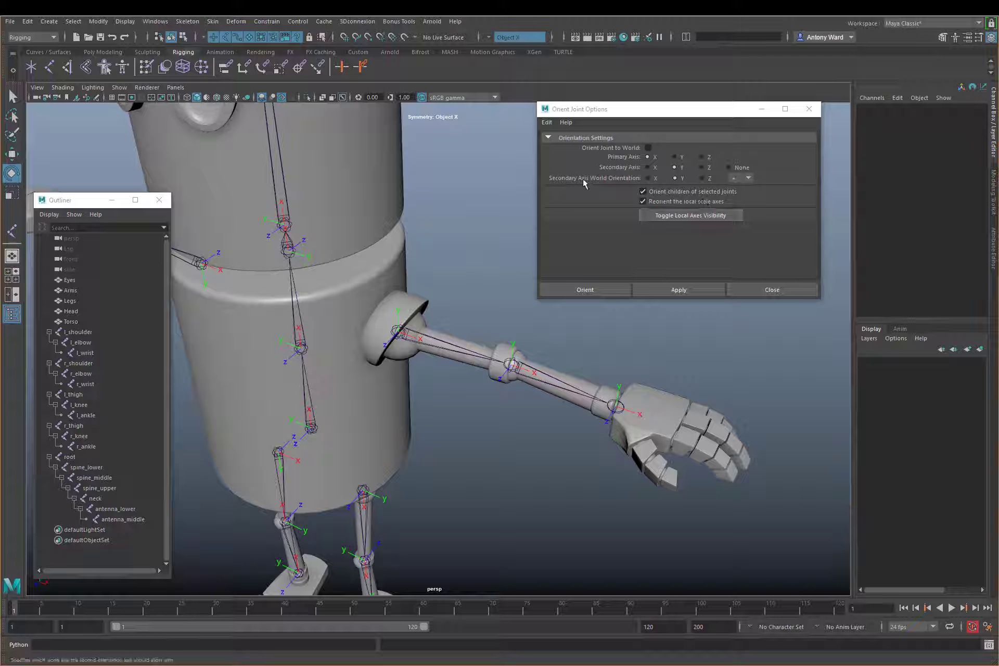
Set the secondary axis world orientation to Z and reorient the l_shoulder chain with those settings
left_click(702, 178)
left_click(405, 326)
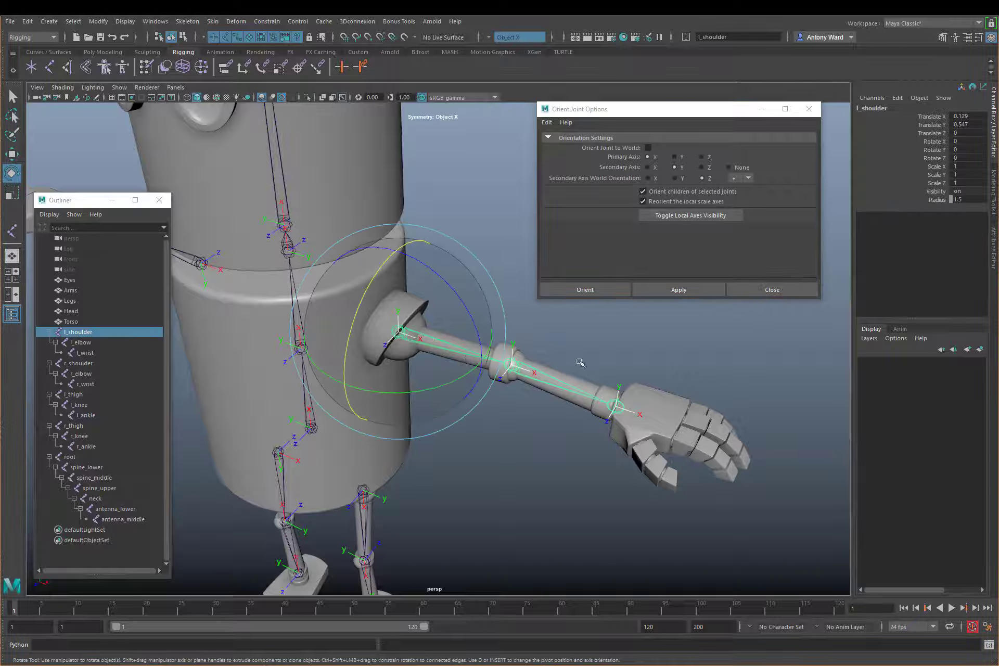
left_click(677, 290)
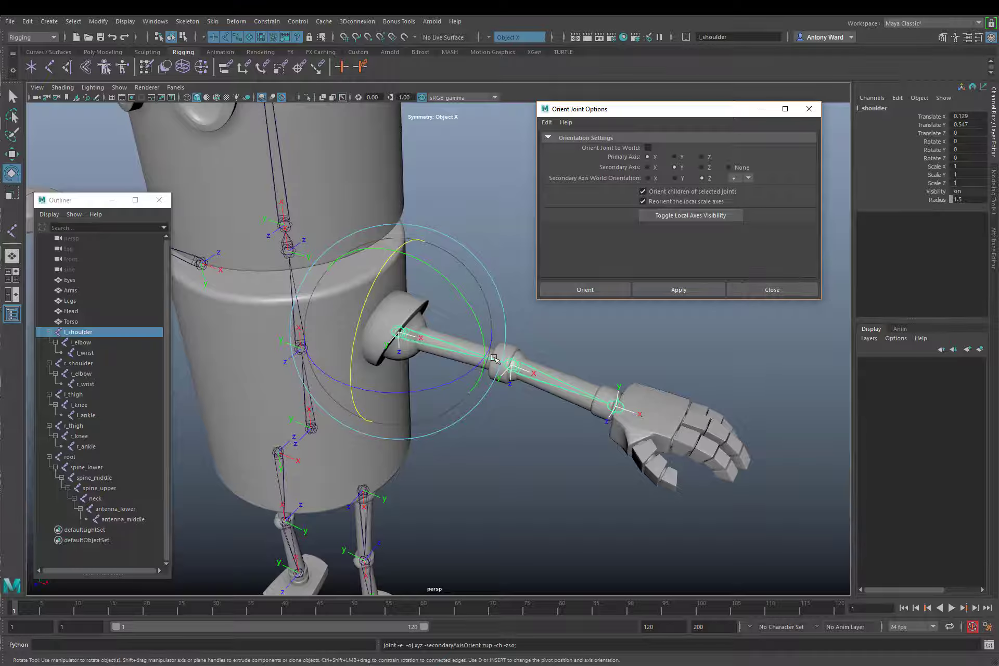
Test-rotate the reoriented l_shoulder joint and undo the rotation
left_click_drag(494, 359, 412, 277)
key("ctrl+z")
left_click_drag(591, 467, 548, 445, "alt")
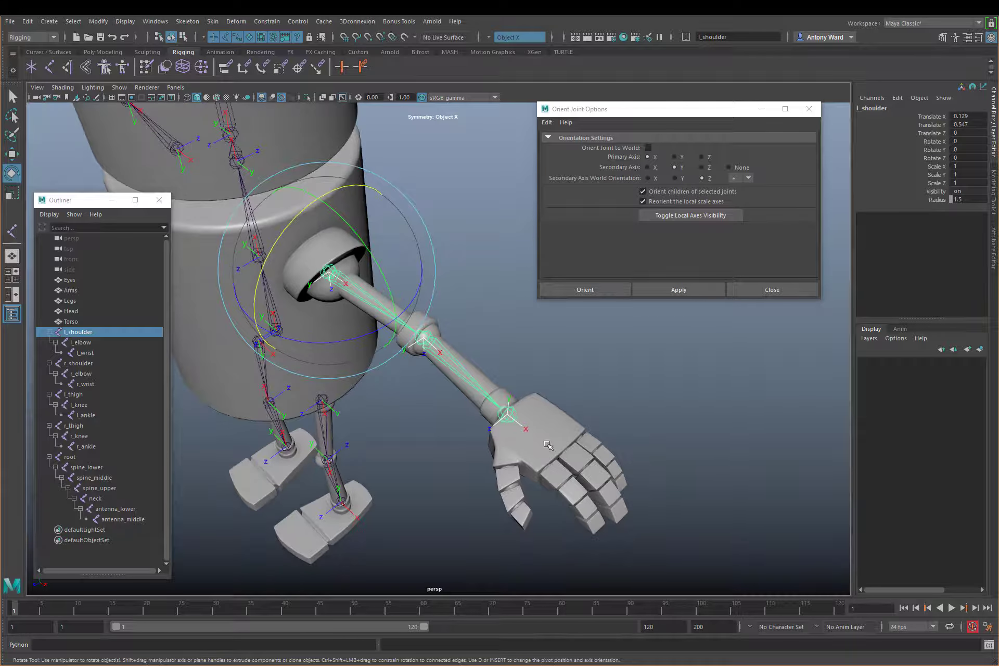
Orient the l_wrist joint to world
left_click(512, 418)
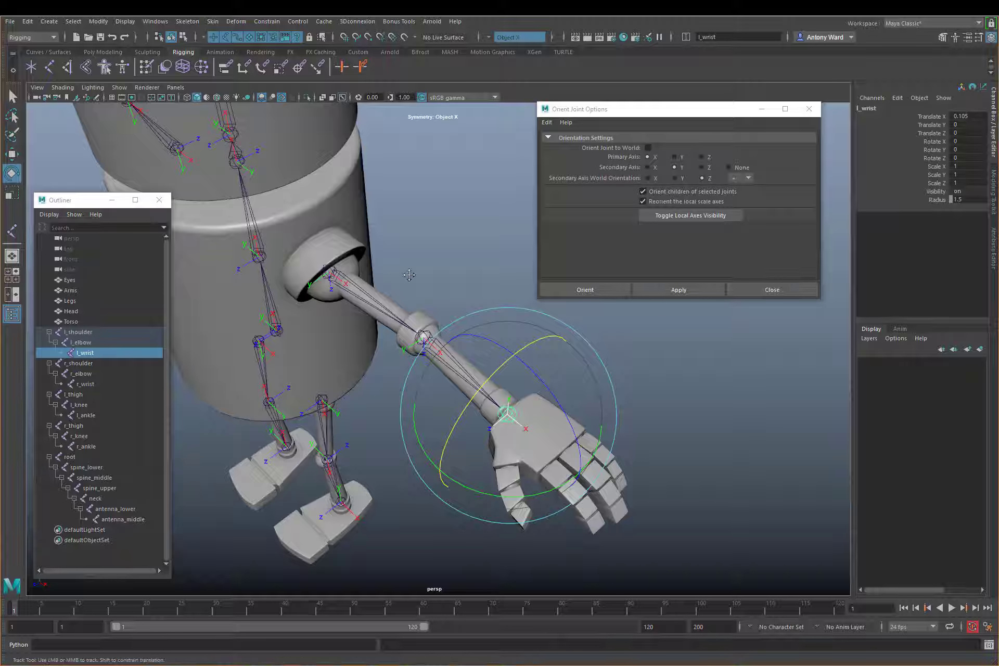
middle_click_drag(413, 276, 401, 278, "alt")
left_click(648, 148)
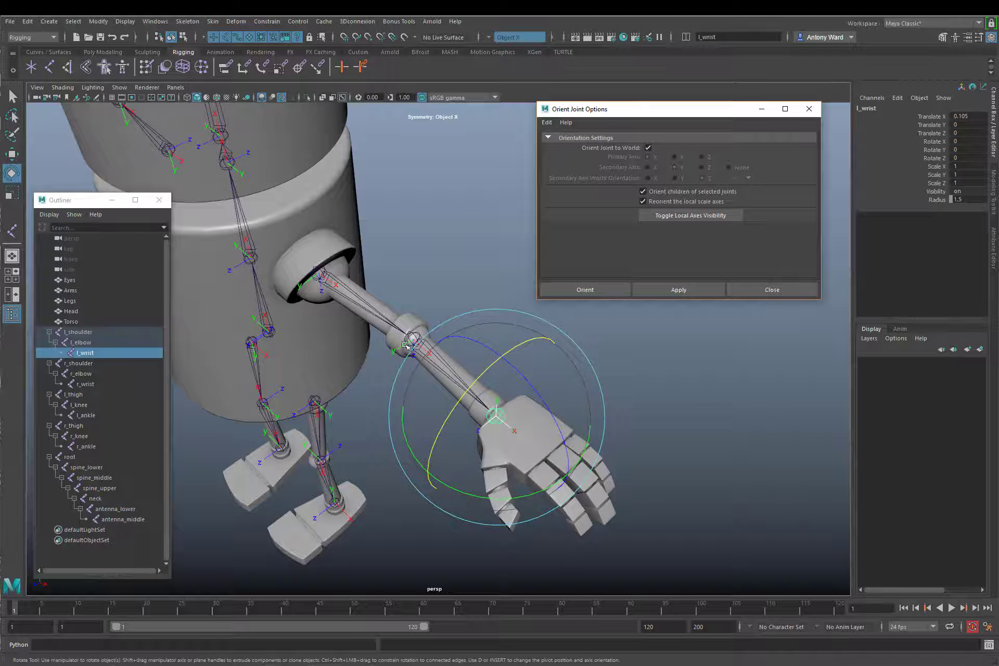
left_click(696, 293)
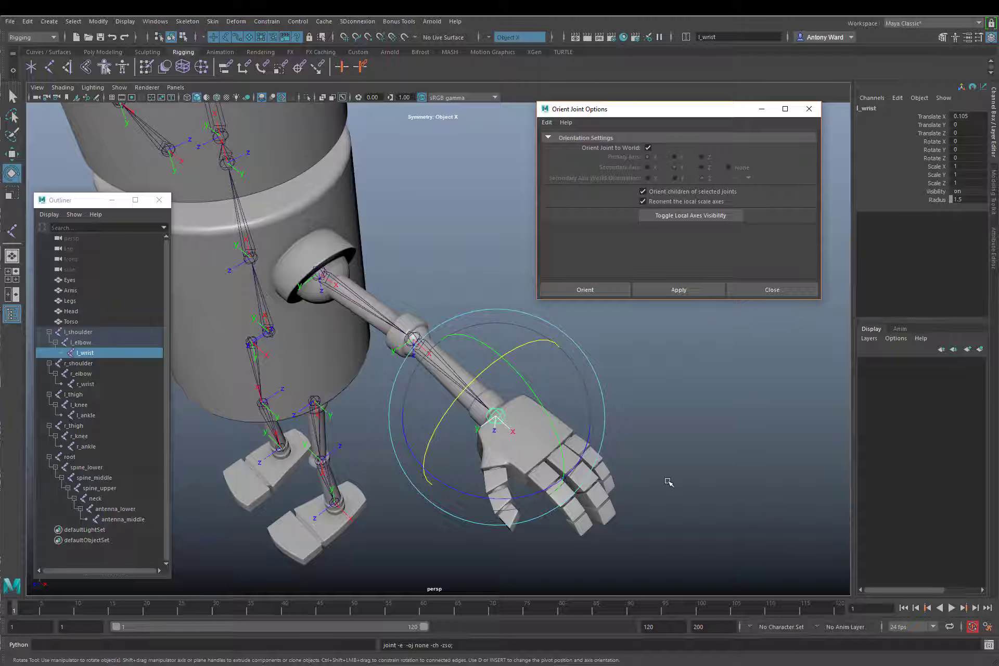
Examine how the l_wrist joint's rotation axes line up with the left hand and forearm
left_click_drag(620, 454, 536, 346, "alt")
middle_click_drag(536, 346, 523, 358, "alt")
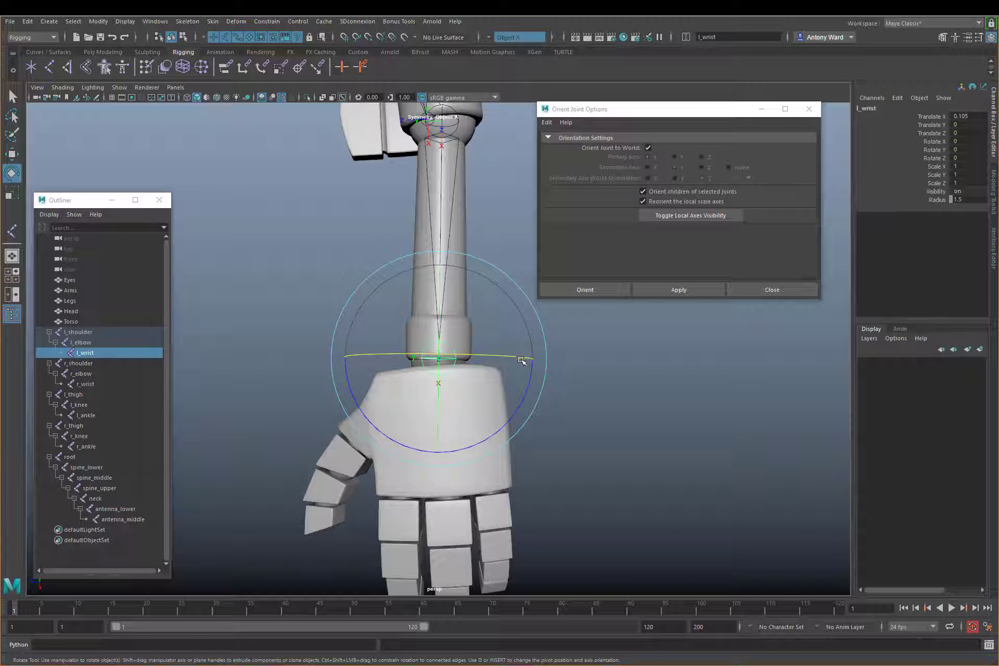
left_click_drag(524, 363, 512, 383, "alt")
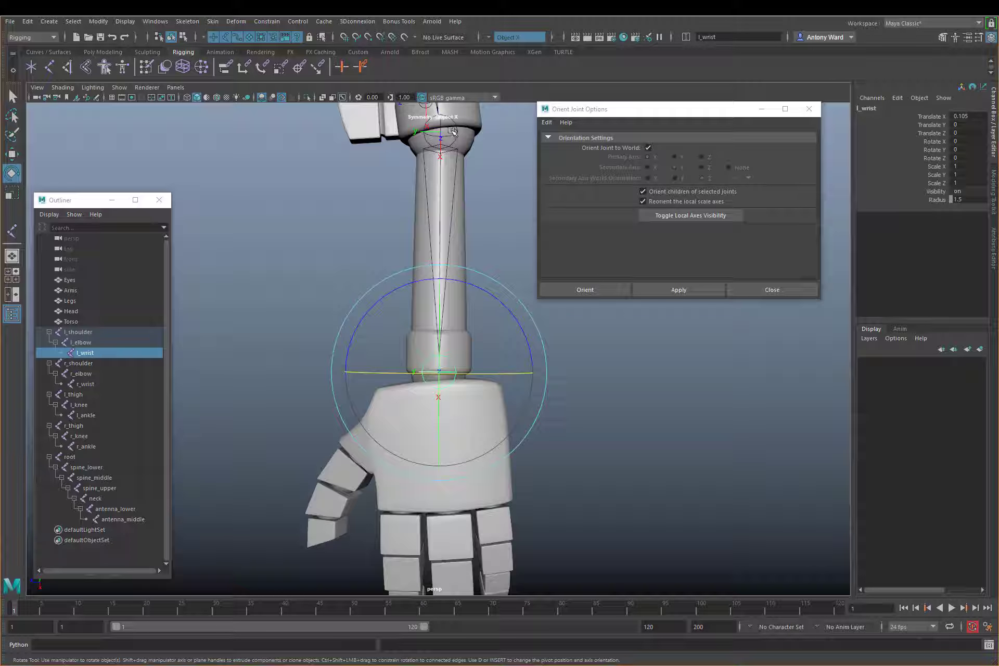
mouse_move(499, 467)
middle_mouse_down("alt")
mouse_move(513, 221)
mouse_move(504, 446)
middle_mouse_up("alt")
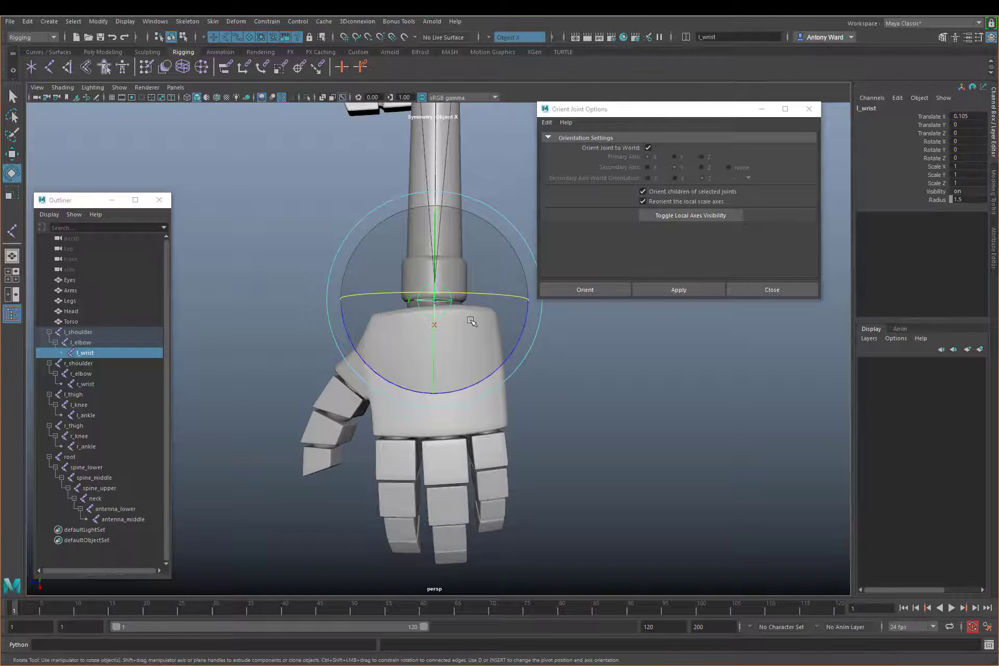
left_click_drag(469, 320, 469, 323, "alt")
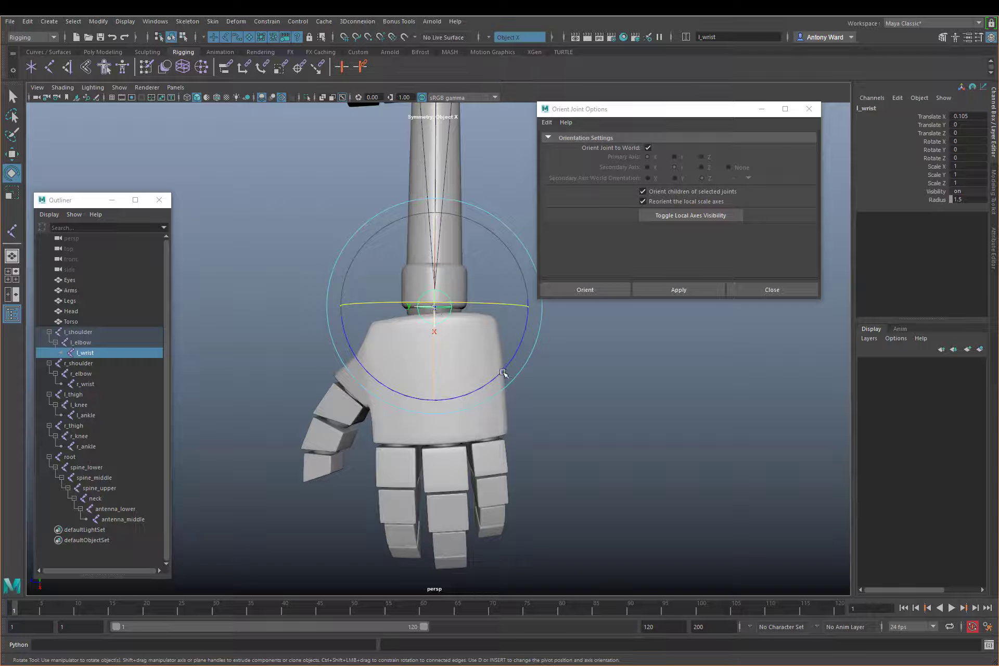
mouse_move(505, 373)
left_mouse_down("alt")
mouse_move(545, 352)
mouse_move(453, 345)
mouse_move(503, 354)
left_mouse_up("alt")
right_click_drag(502, 354, 453, 359, "alt")
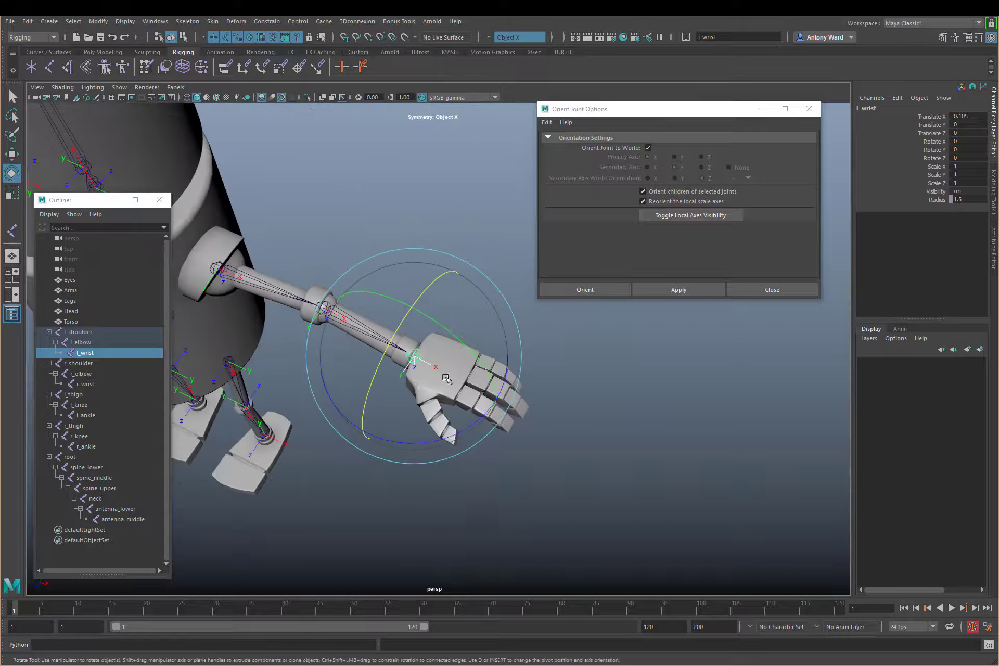
Duplicate the l_wrist joint and set the Move tool to the World axis
left_click_drag(452, 359, 455, 379, "alt")
right_click_drag(455, 378, 477, 379, "alt")
key("ctrl+d")
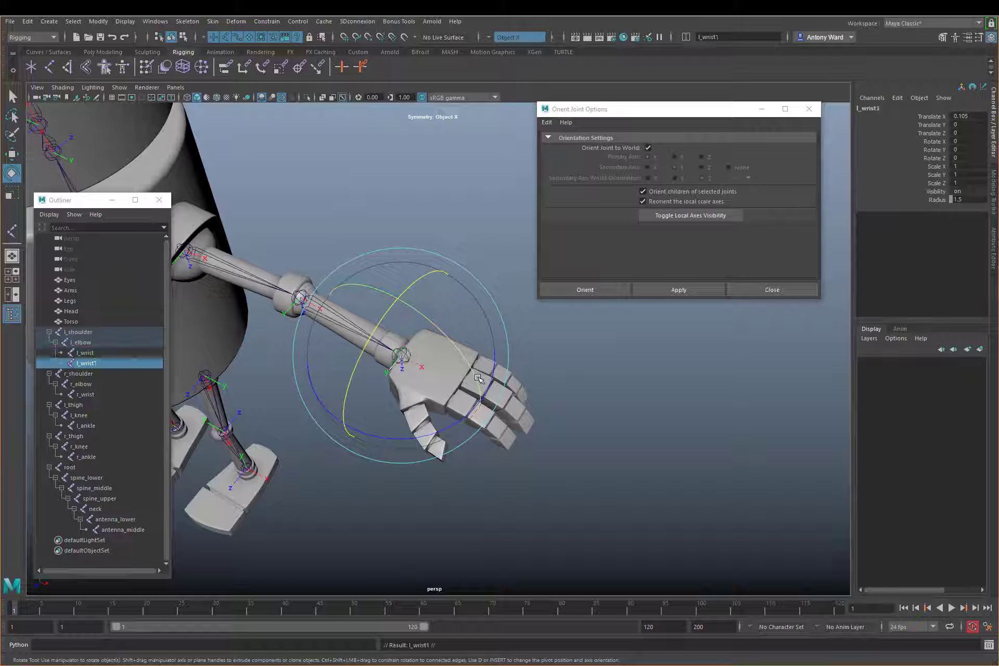
key("w")
right_click(523, 359)
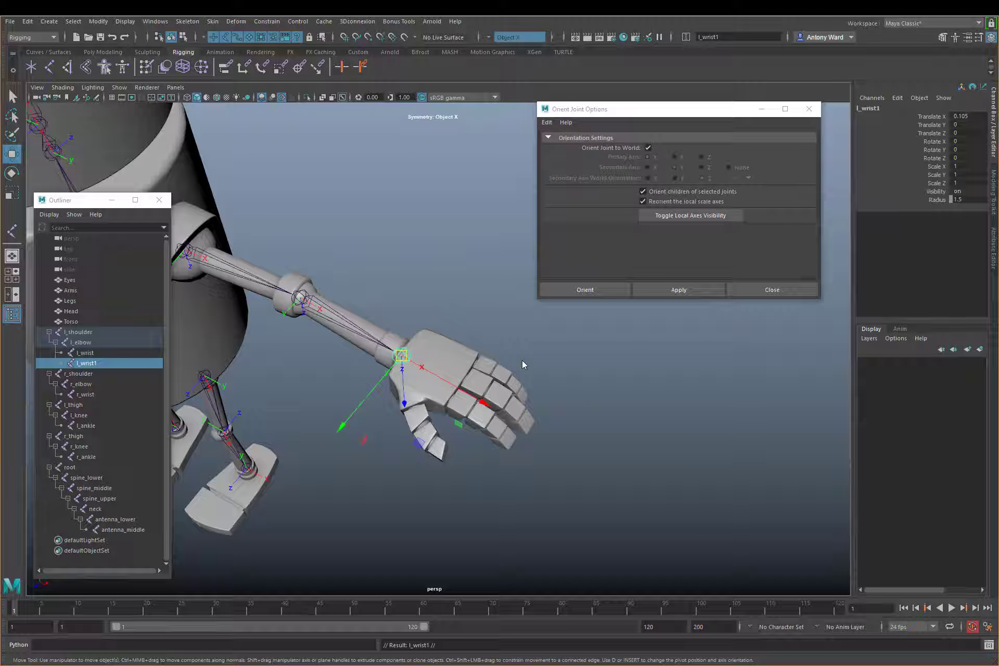
left_click(523, 360)
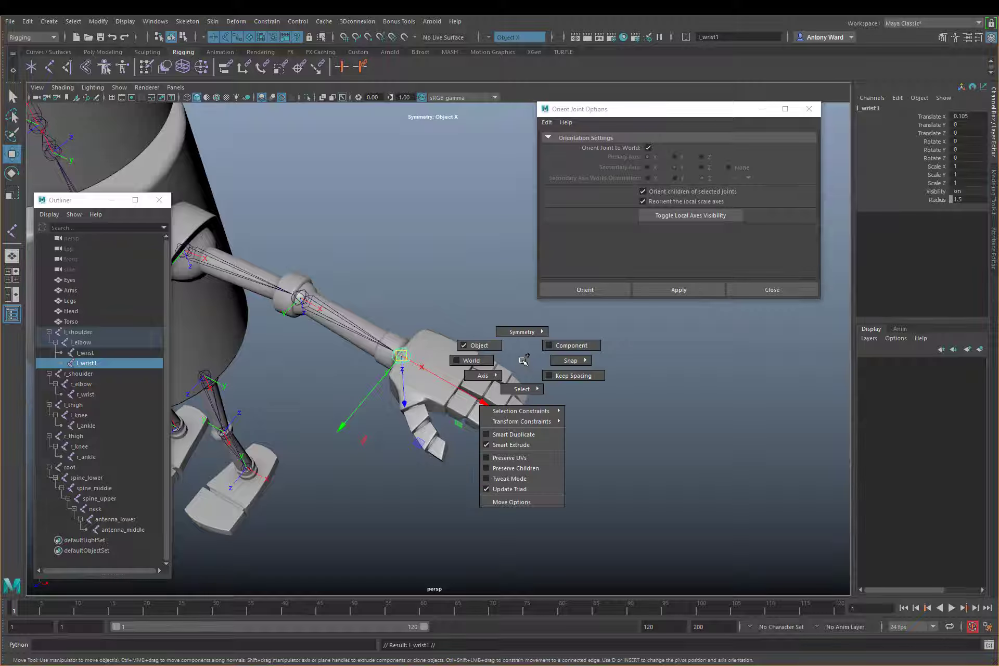
left_click(474, 362)
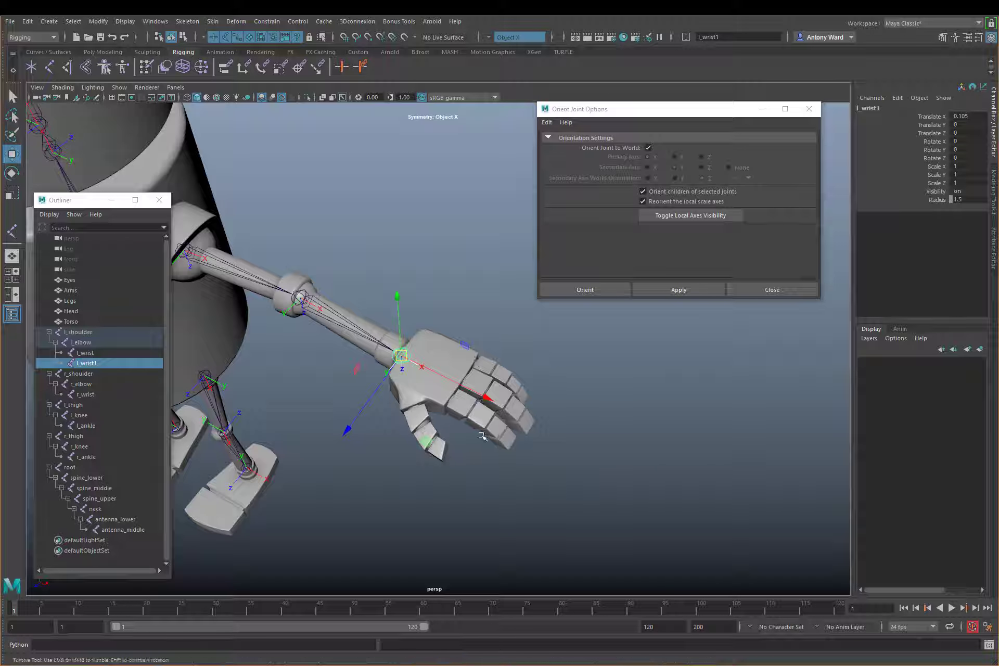
Move the duplicated wrist joint along X to just beyond the left fingertips and parent it under l_wrist
middle_click_drag(485, 437, 480, 424, "alt")
left_click_drag(475, 387, 667, 454)
left_click(387, 350, "shift")
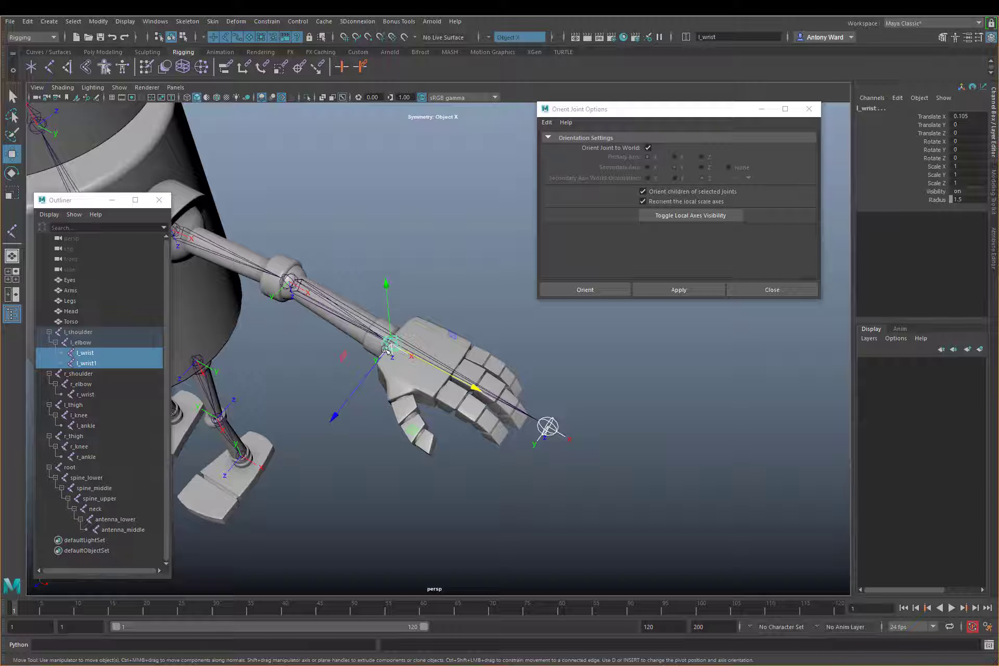
key("p")
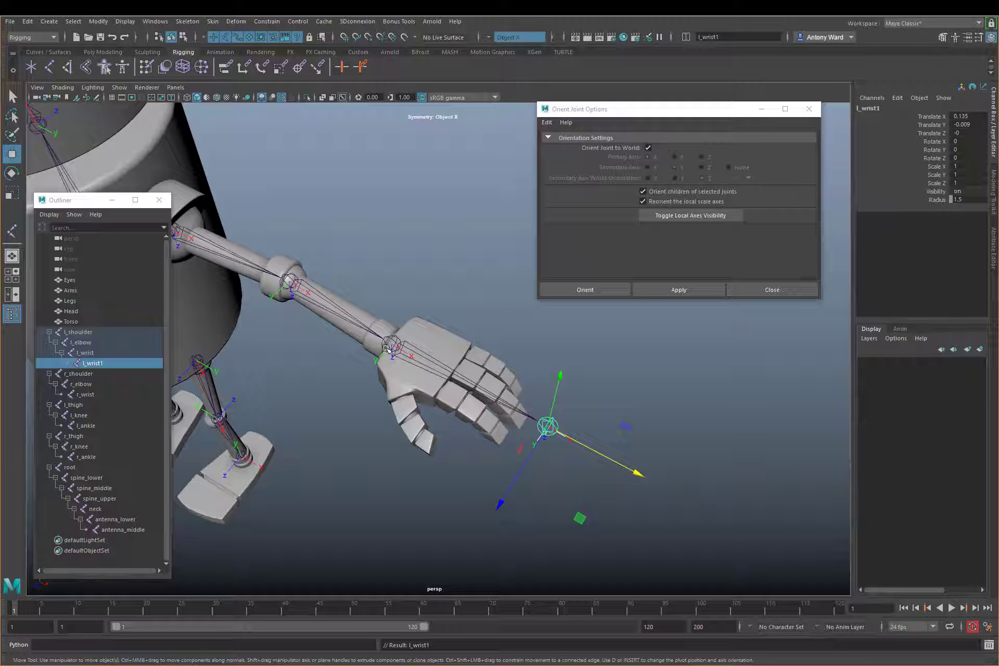
Turn off Orient Joint to World and reorient l_wrist with primary axis X, secondary axis Y and world orientation Z
left_click_drag(436, 418, 466, 436, "alt")
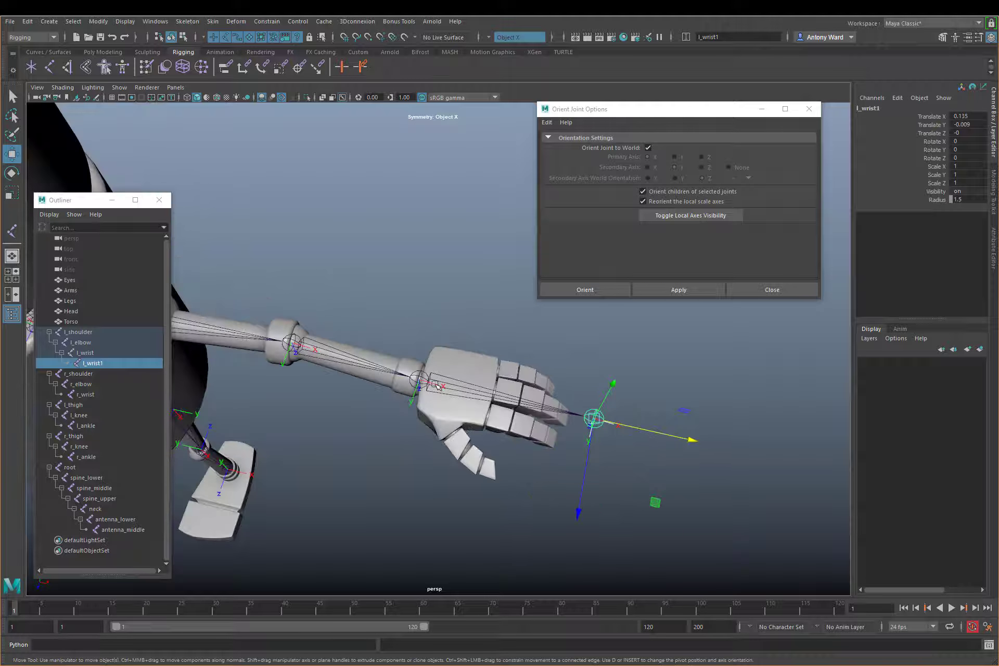
left_click(442, 389)
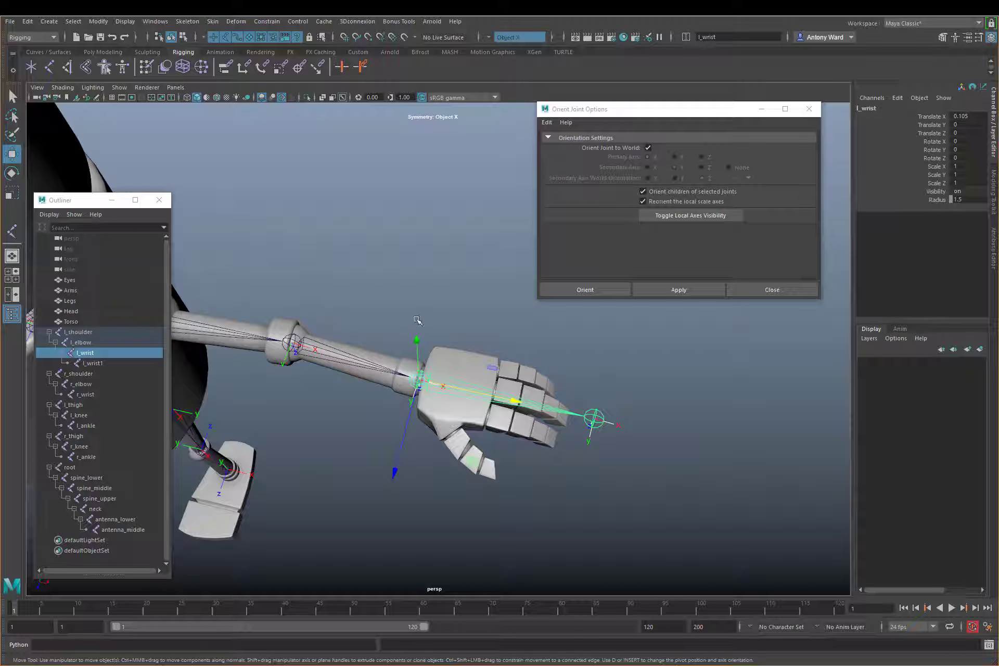
left_click(648, 148)
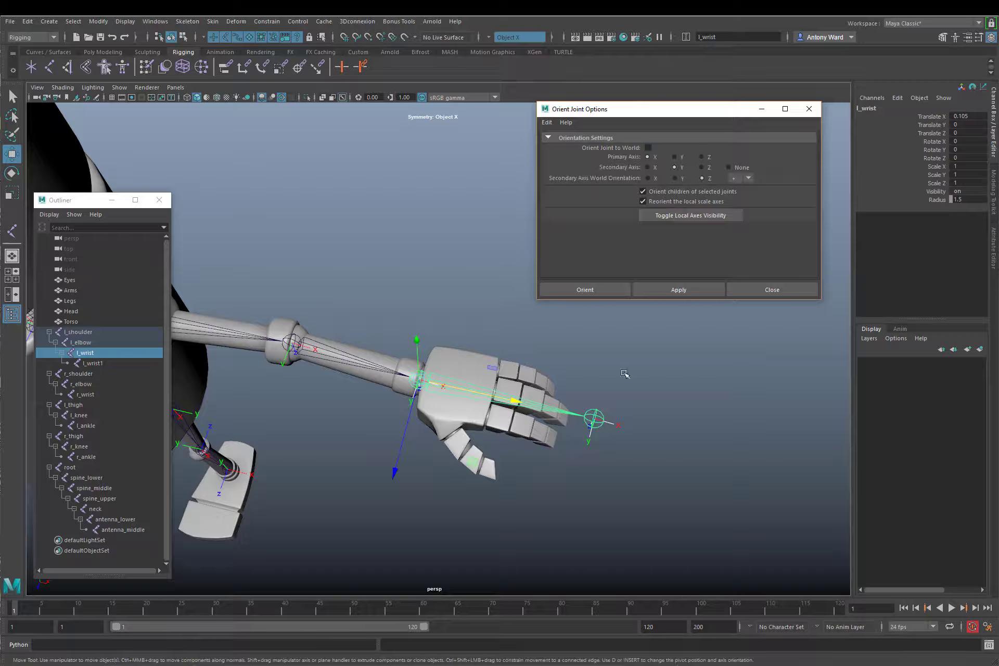
left_click(679, 290)
left_click_drag(346, 341, 387, 346, "alt")
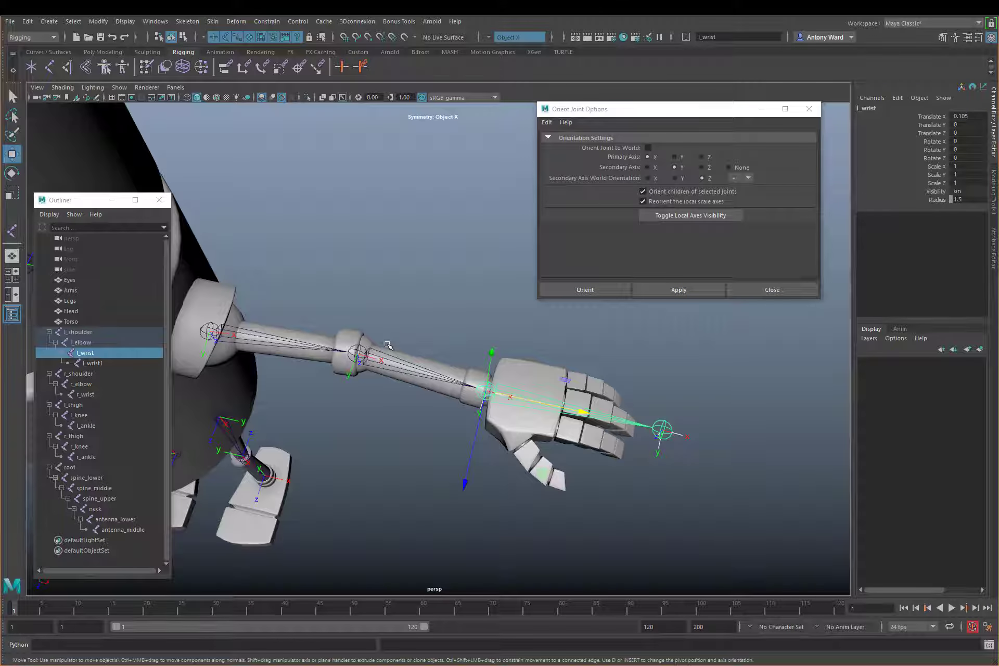
left_click(679, 290)
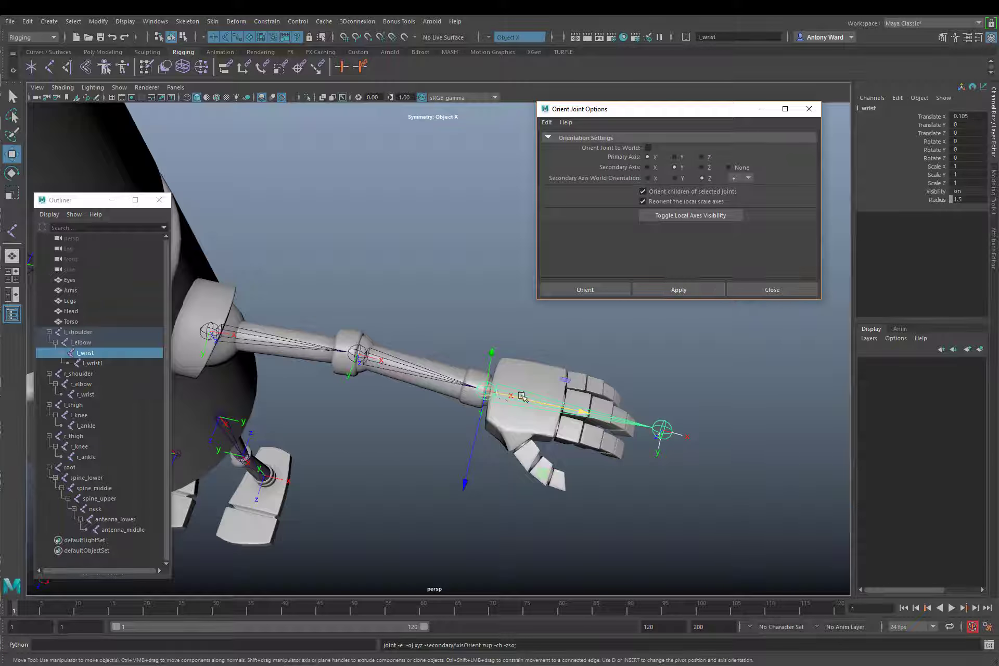
Delete the temporary l_wrist1 joint beyond the left fingertips
left_click_drag(525, 402, 477, 419, "alt")
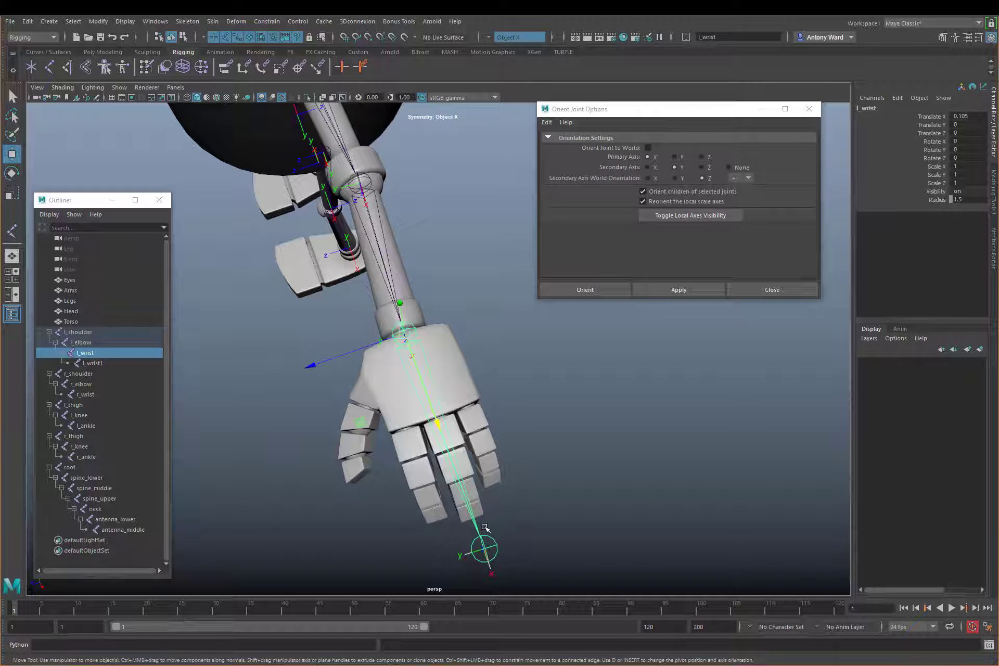
left_click(483, 548)
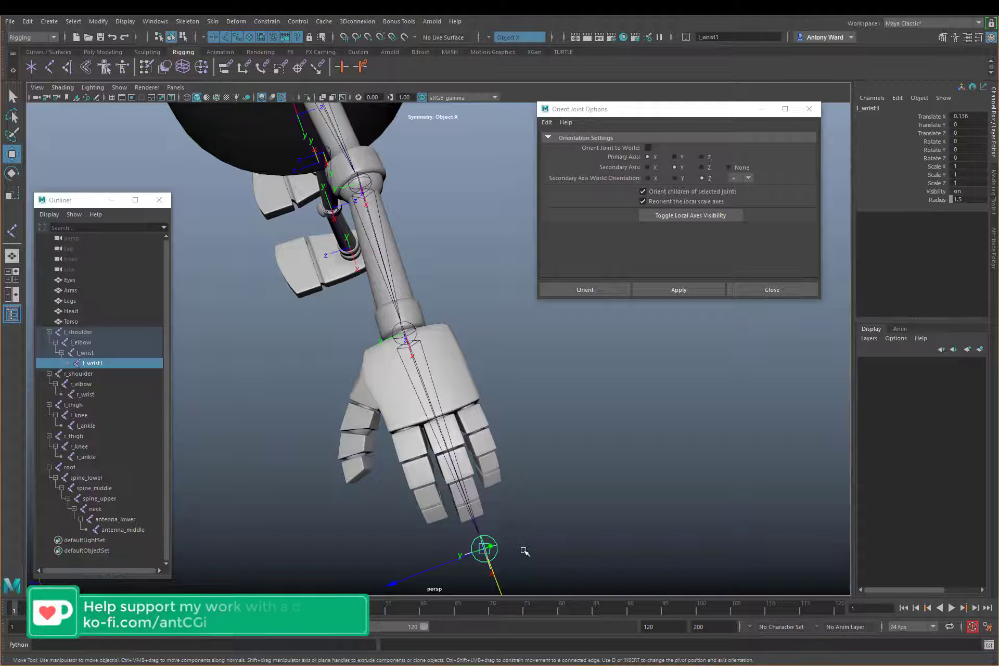
key("Delete")
Try reorienting the r_shoulder chain with the same positive Z world orientation settings used on the left arm
left_click_drag(415, 465, 502, 424, "alt")
right_click_drag(502, 423, 489, 420, "alt")
middle_click_drag(520, 419, 775, 417, "alt")
left_click_drag(471, 420, 541, 421, "alt")
middle_click_drag(468, 416, 541, 415, "alt")
mouse_move(542, 416)
right_mouse_down("alt")
mouse_move(520, 415)
mouse_move(539, 415)
right_mouse_up("alt")
left_click(430, 344)
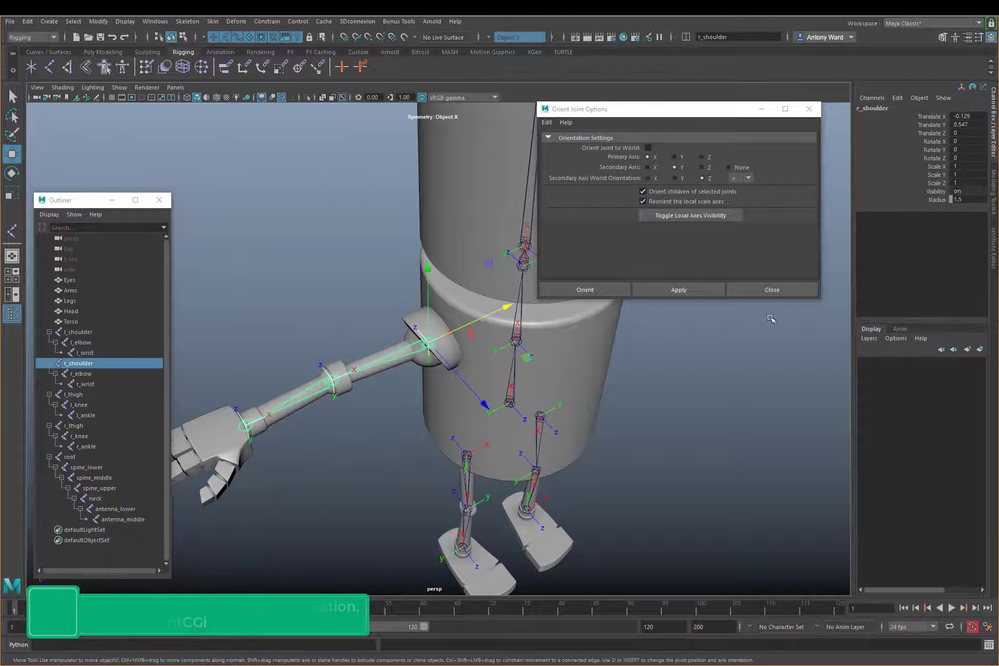
left_click(671, 291)
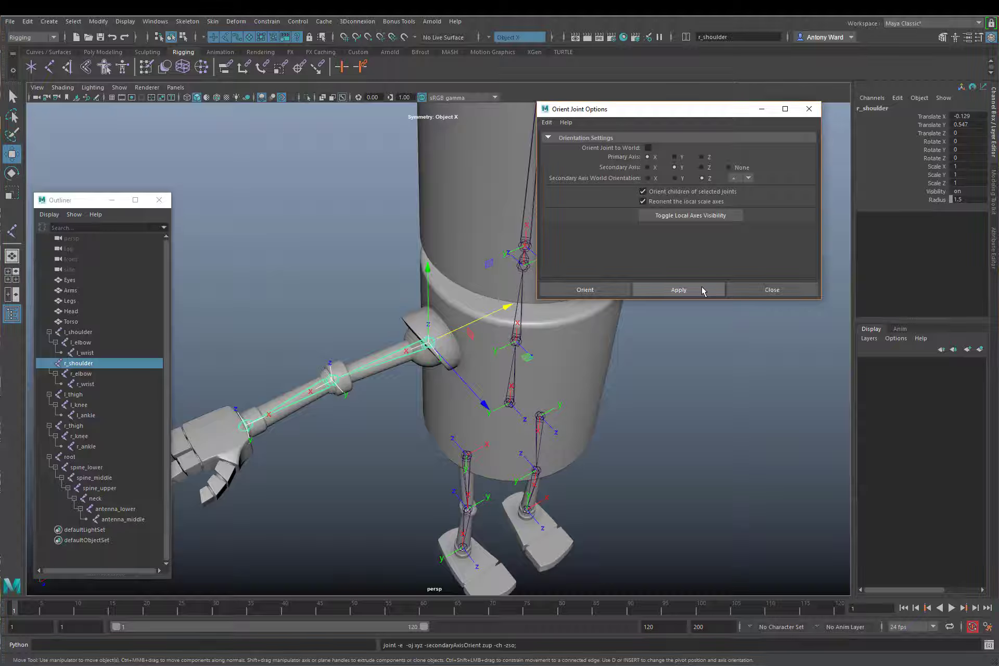
Test-rotate the l_shoulder and r_shoulder joints together about Y and undo the rotation
left_click_drag(685, 415, 557, 415, "alt")
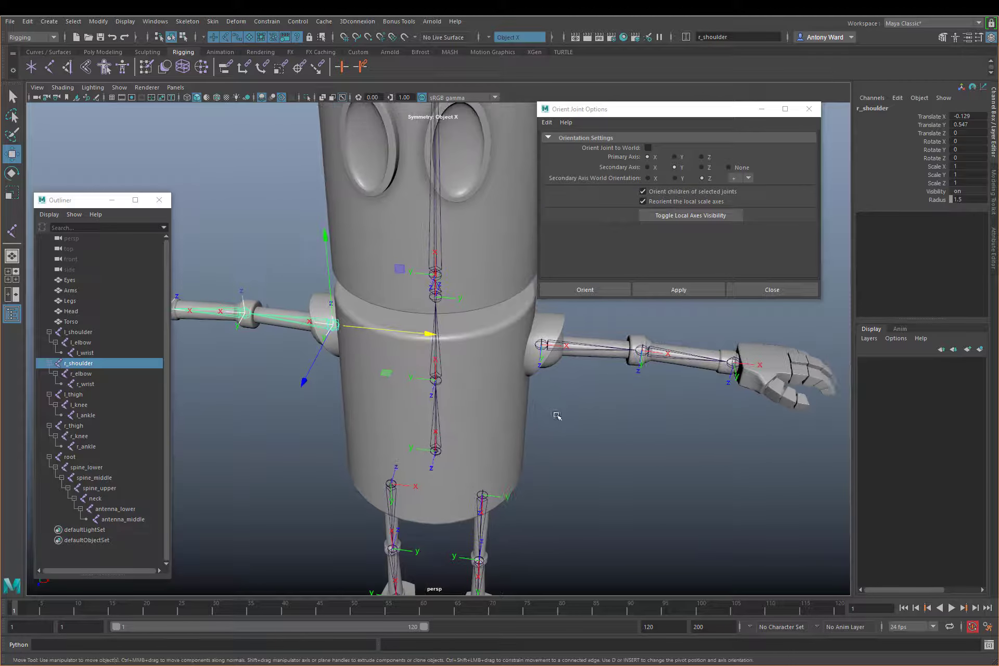
left_click(552, 346, "shift")
key("e")
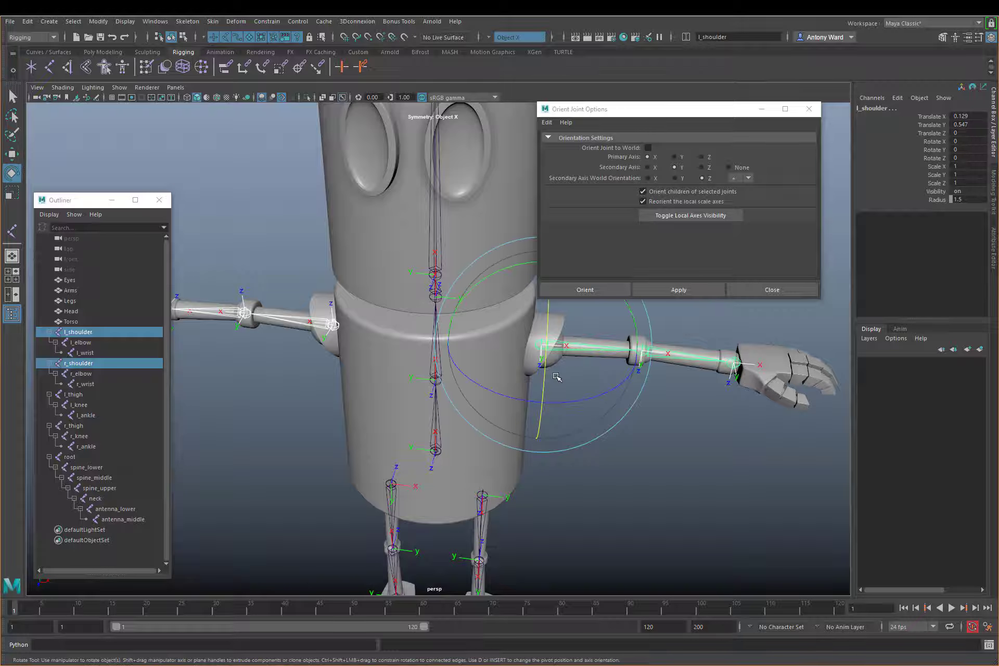
left_click_drag(493, 273, 374, 323)
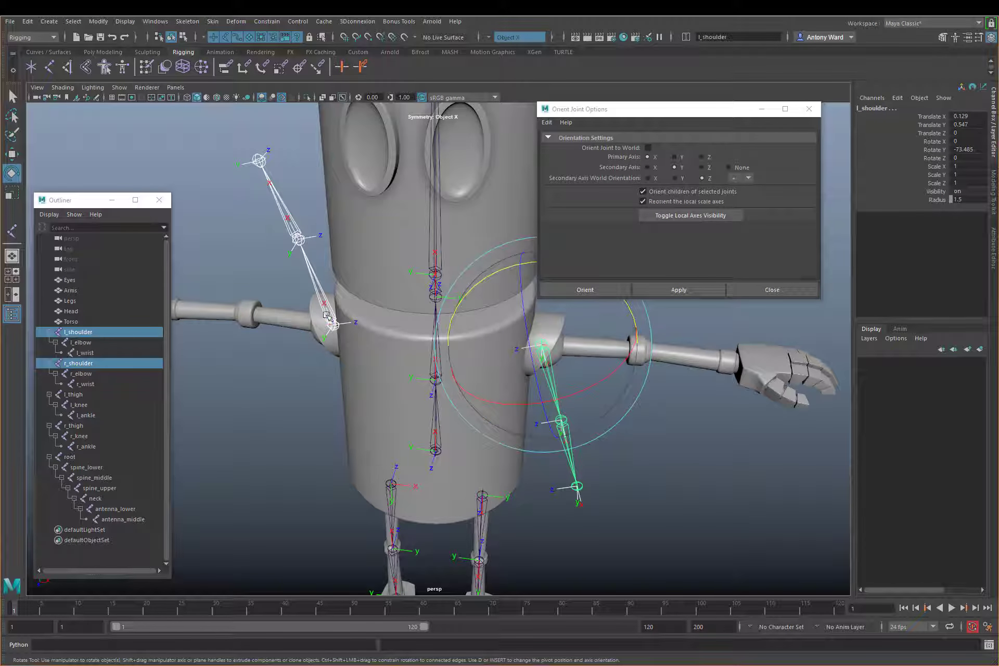
key("ctrl+z")
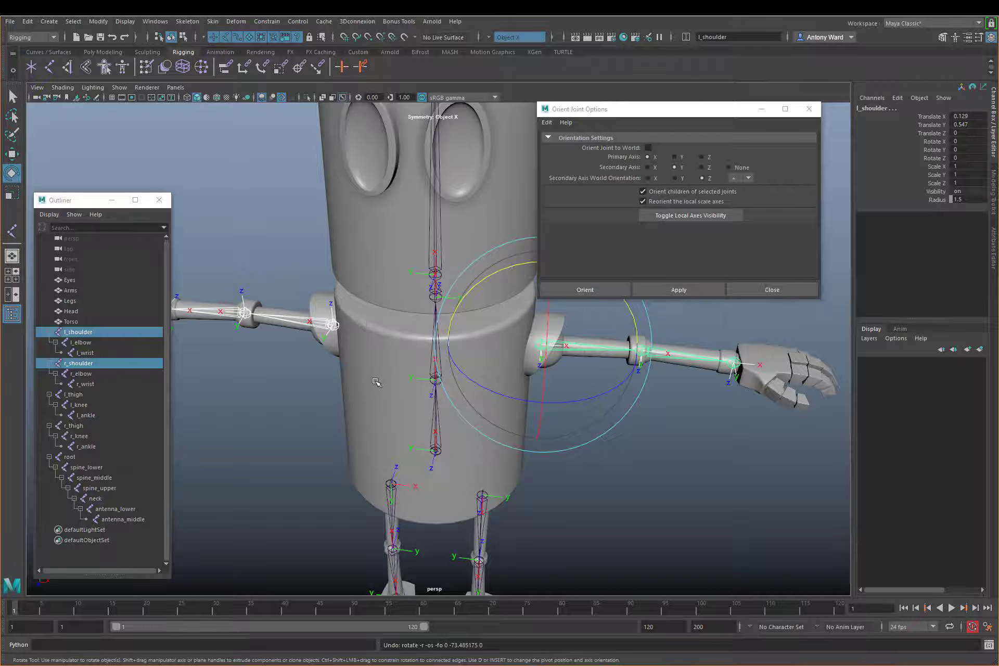
Set the secondary axis world orientation to negative Z and reorient the r_shoulder chain with it
left_click_drag(367, 374, 458, 382, "alt")
left_click(365, 357)
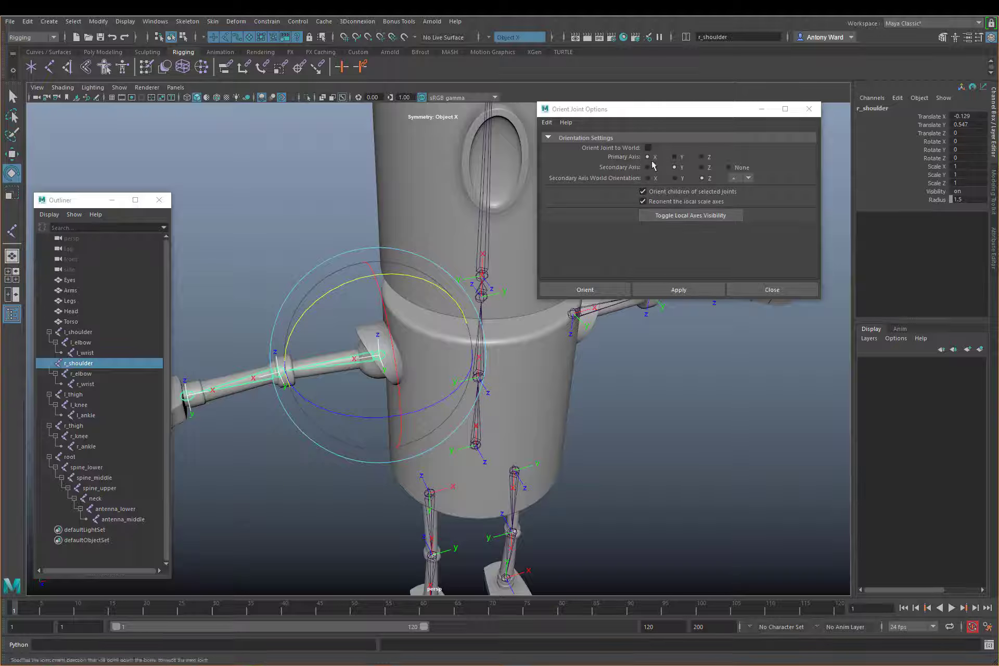
left_click(748, 178)
left_click(743, 202)
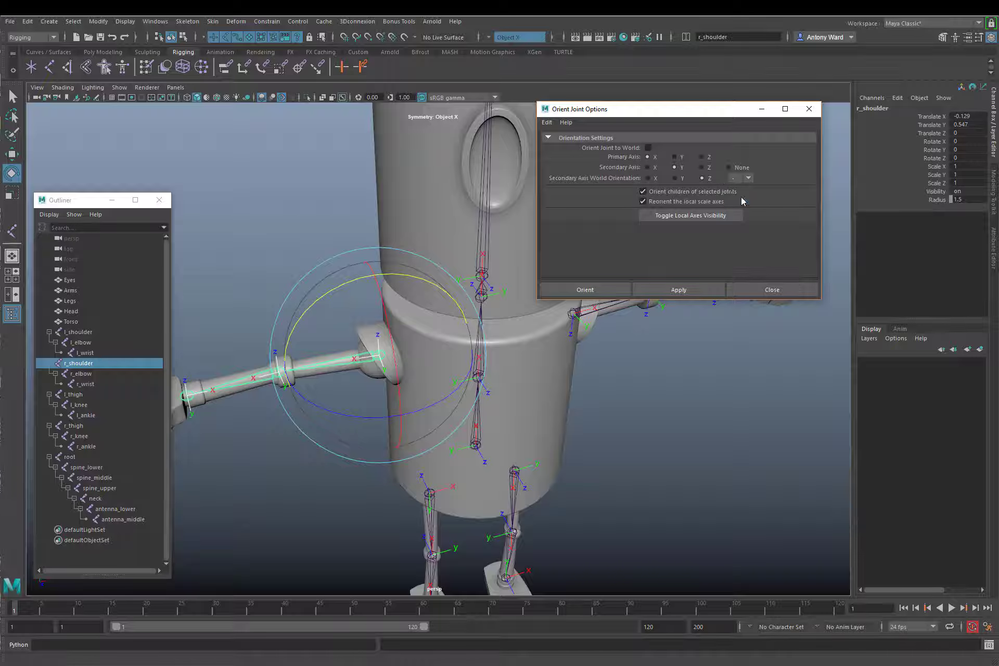
left_click(679, 289)
Compare the local axis directions of the right arm joints with those of the left arm
left_click_drag(714, 413, 572, 402, "alt")
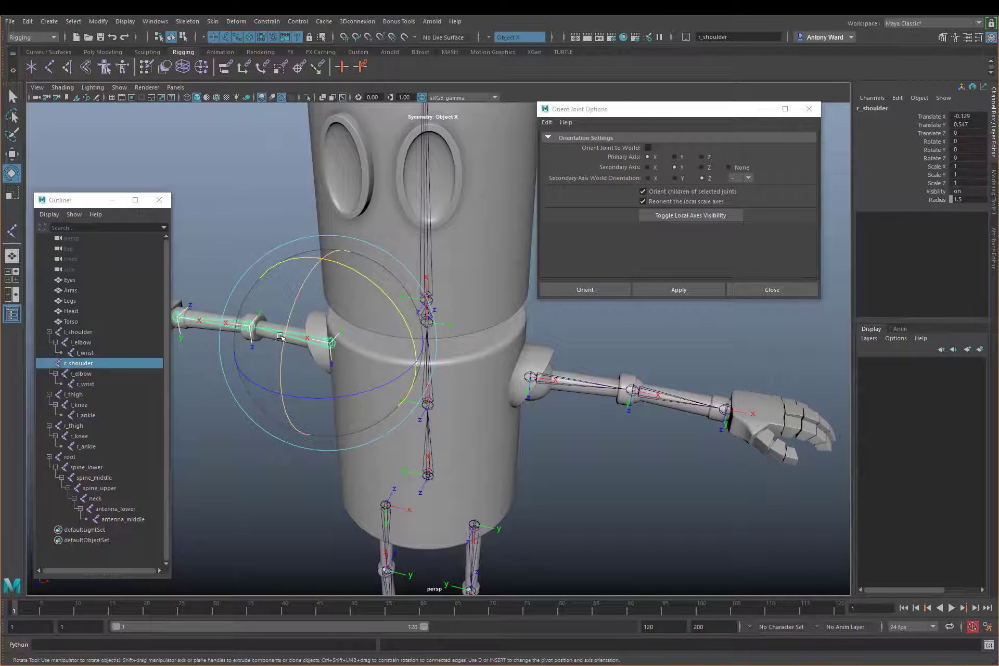
left_click_drag(541, 437, 537, 435, "alt")
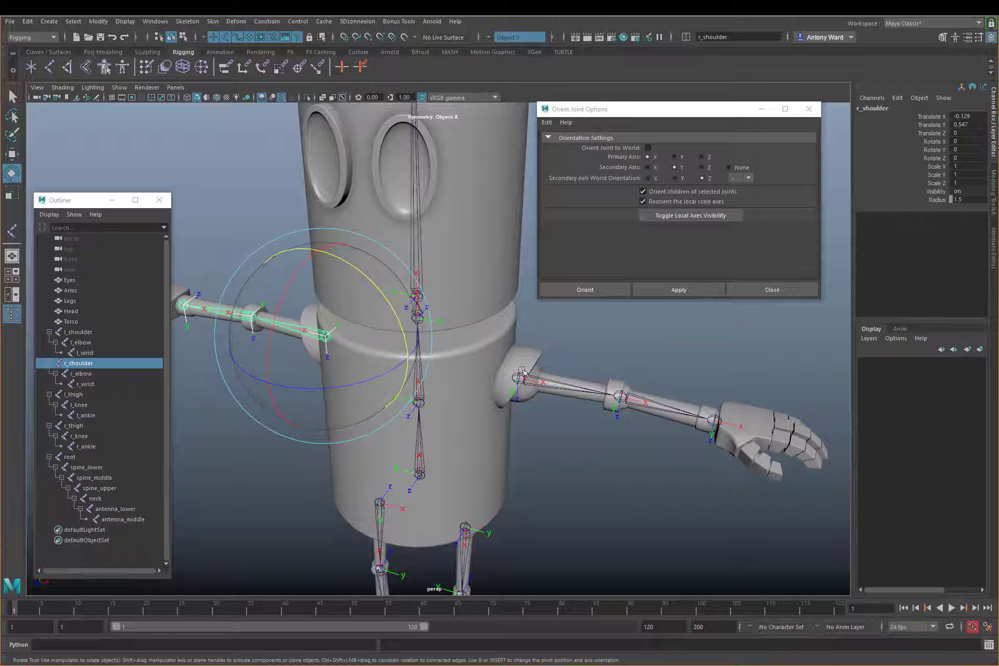
left_click_drag(519, 378, 350, 370, "alt")
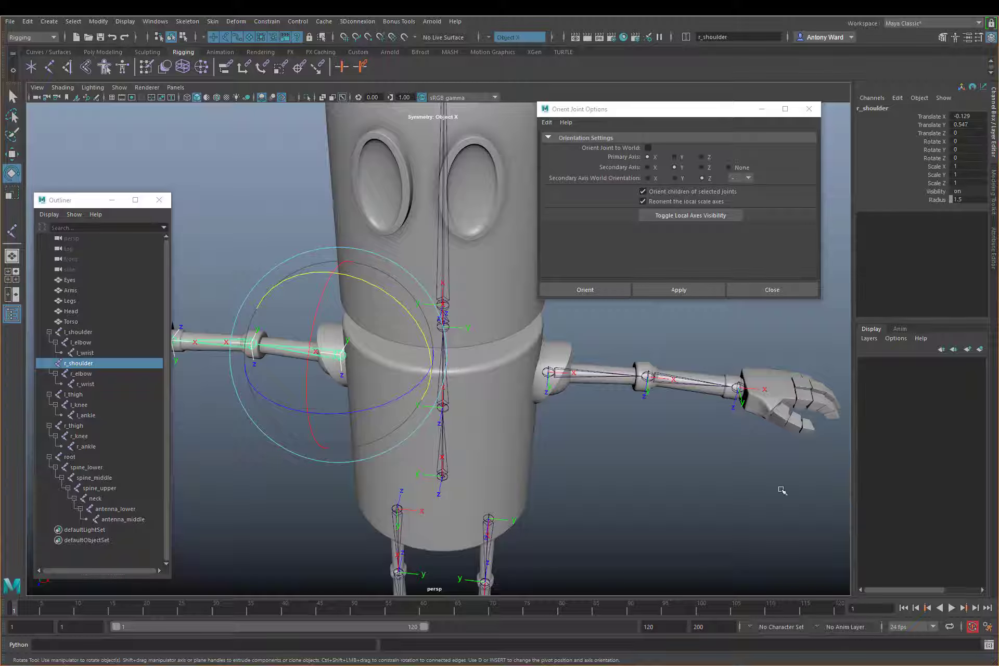
left_click_drag(464, 399, 521, 378, "alt")
left_click_drag(592, 338, 510, 355, "alt")
left_click(591, 330, "shift")
middle_click_drag(511, 355, 480, 375, "alt")
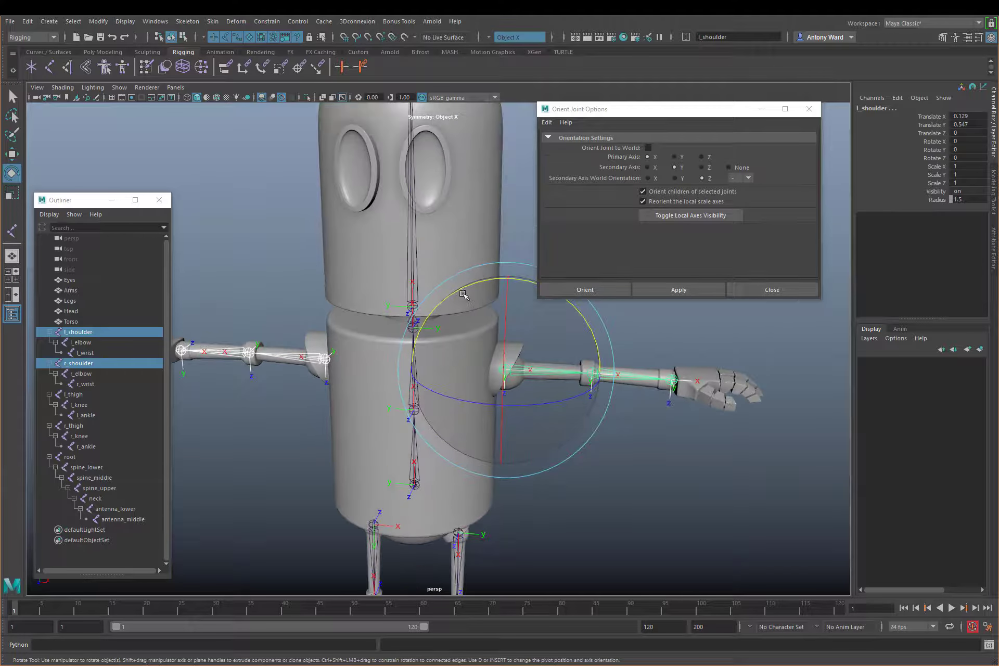
Duplicate the r_wrist joint and move the copy along X to just beyond the right fingertips
left_click_drag(463, 292, 525, 323, "alt")
middle_click_drag(364, 359, 500, 364, "alt")
right_click_drag(416, 375, 469, 385, "alt")
left_click(428, 407)
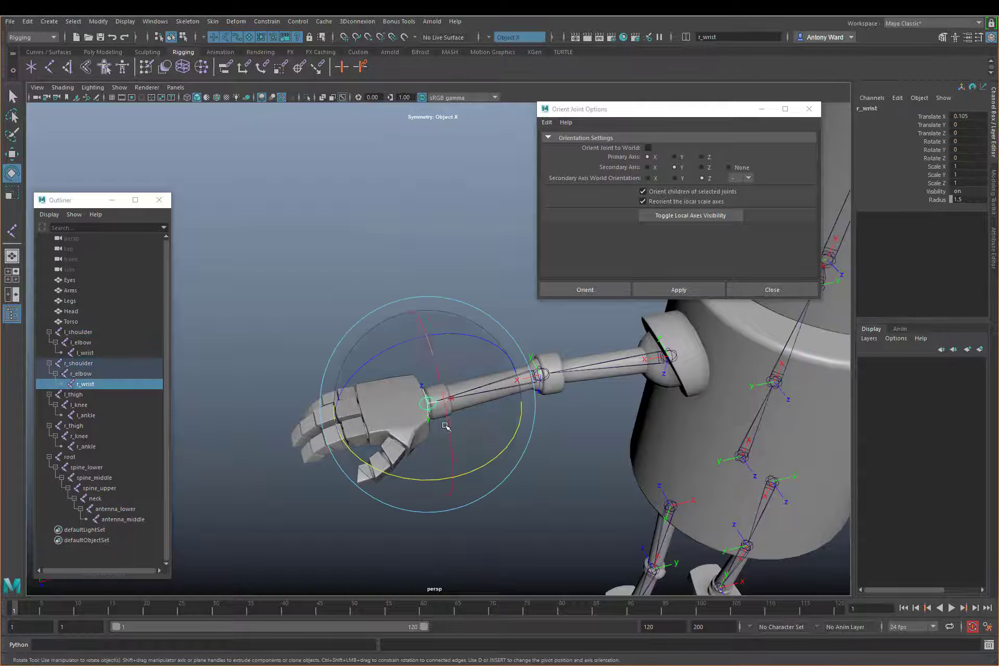
key("ctrl+d")
key("w")
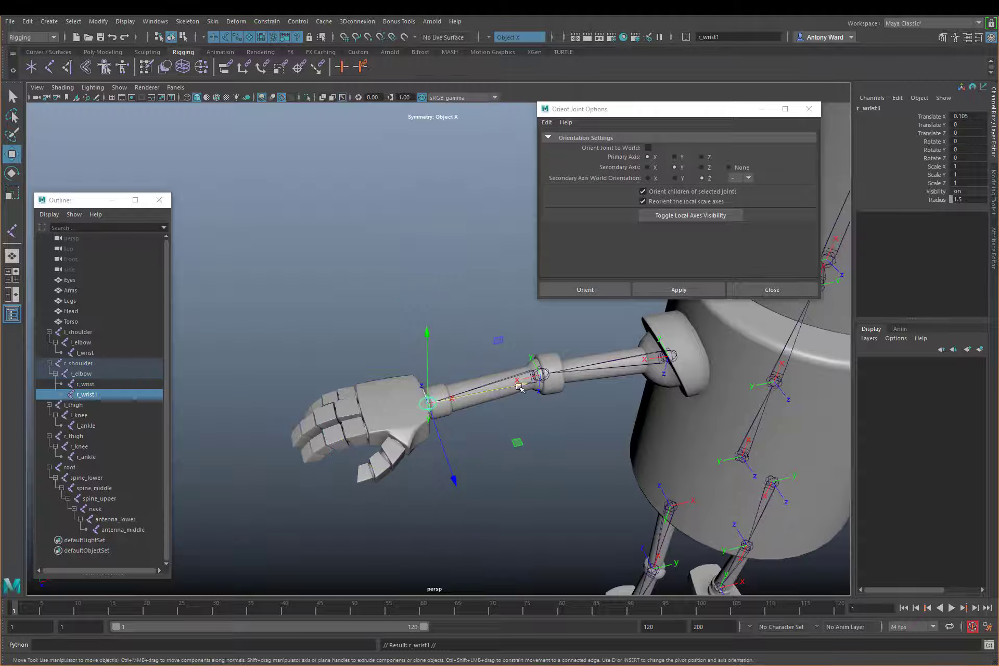
left_click_drag(520, 391, 375, 415)
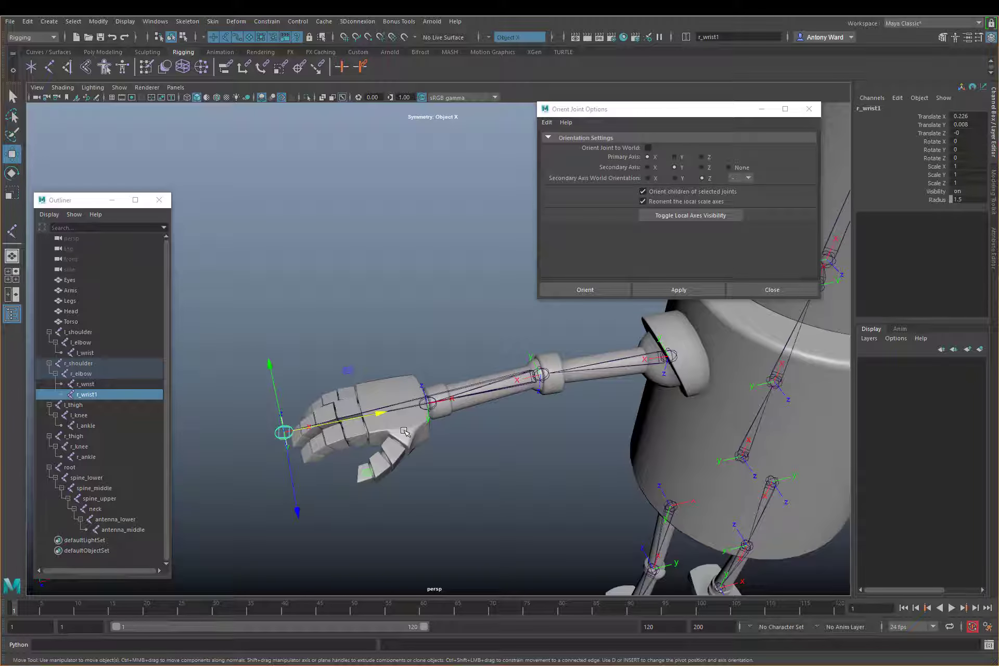
Reorient r_wrist along the hand by temporarily parenting the copy under it, and delete the copy
left_click(428, 407, "shift")
key("p")
left_click(282, 436)
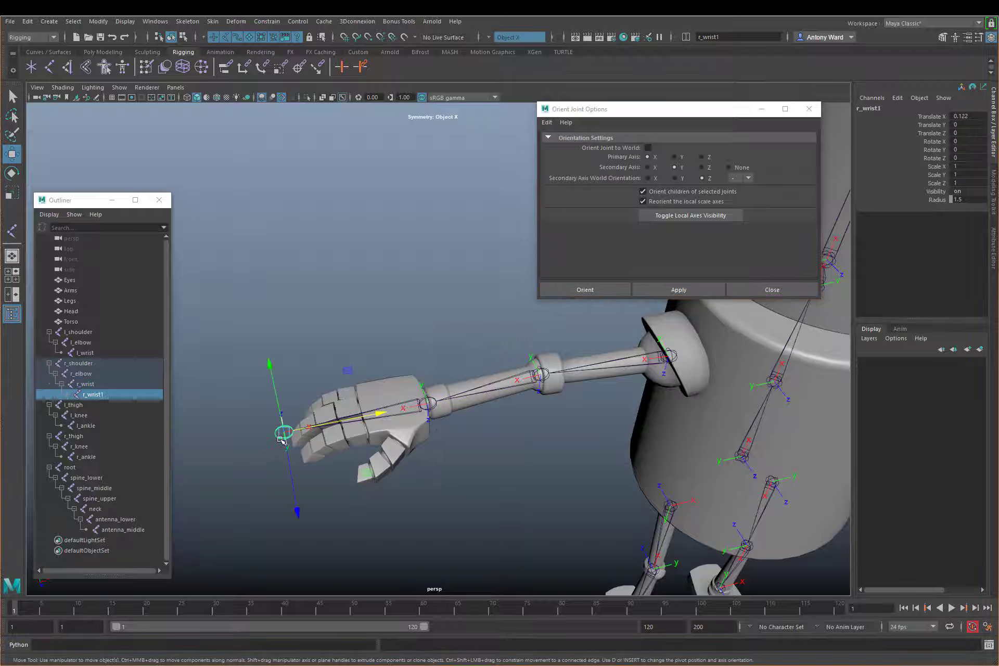
key("Delete")
Set the secondary axis world orientation to positive Z and reorient the root joint's spine chain
left_click_drag(761, 493, 593, 371, "alt")
right_click_drag(593, 371, 619, 366, "alt")
middle_click_drag(619, 367, 548, 439, "alt")
left_click(416, 415)
left_click(749, 178)
left_click(744, 192)
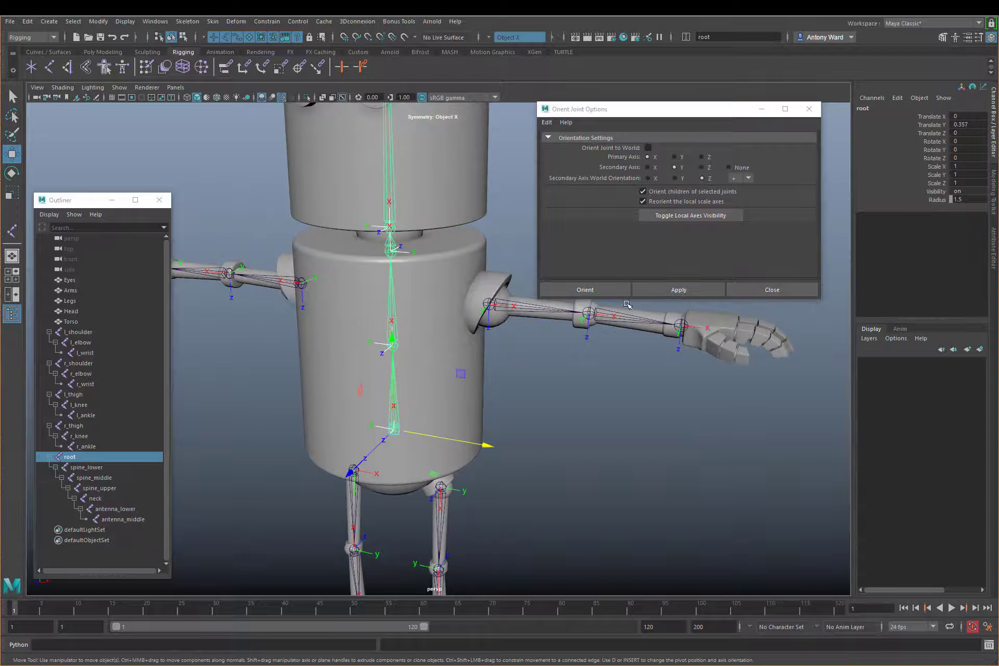
left_click(661, 289)
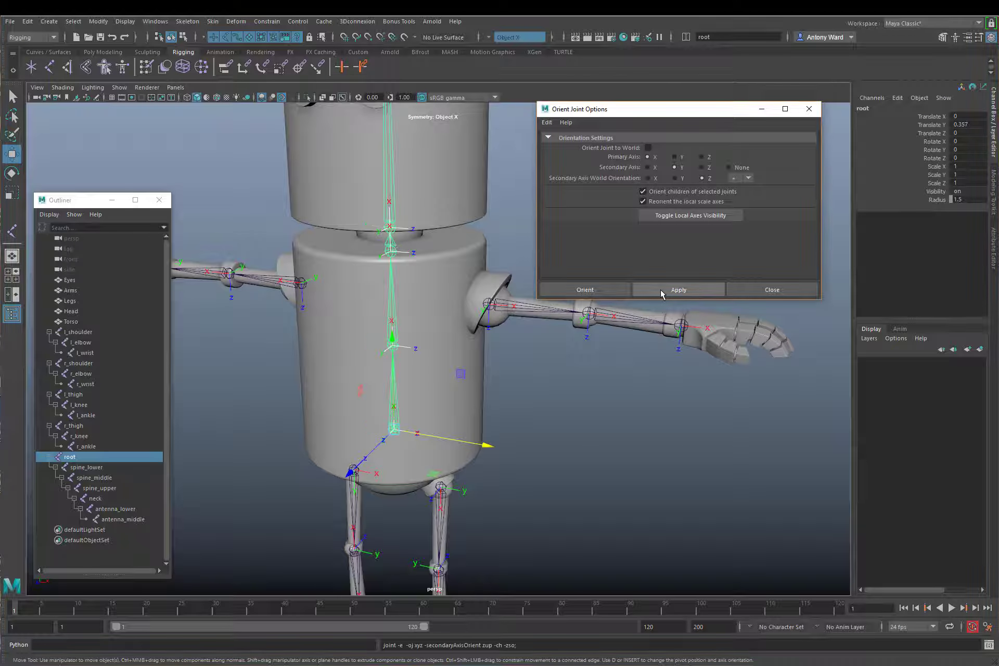